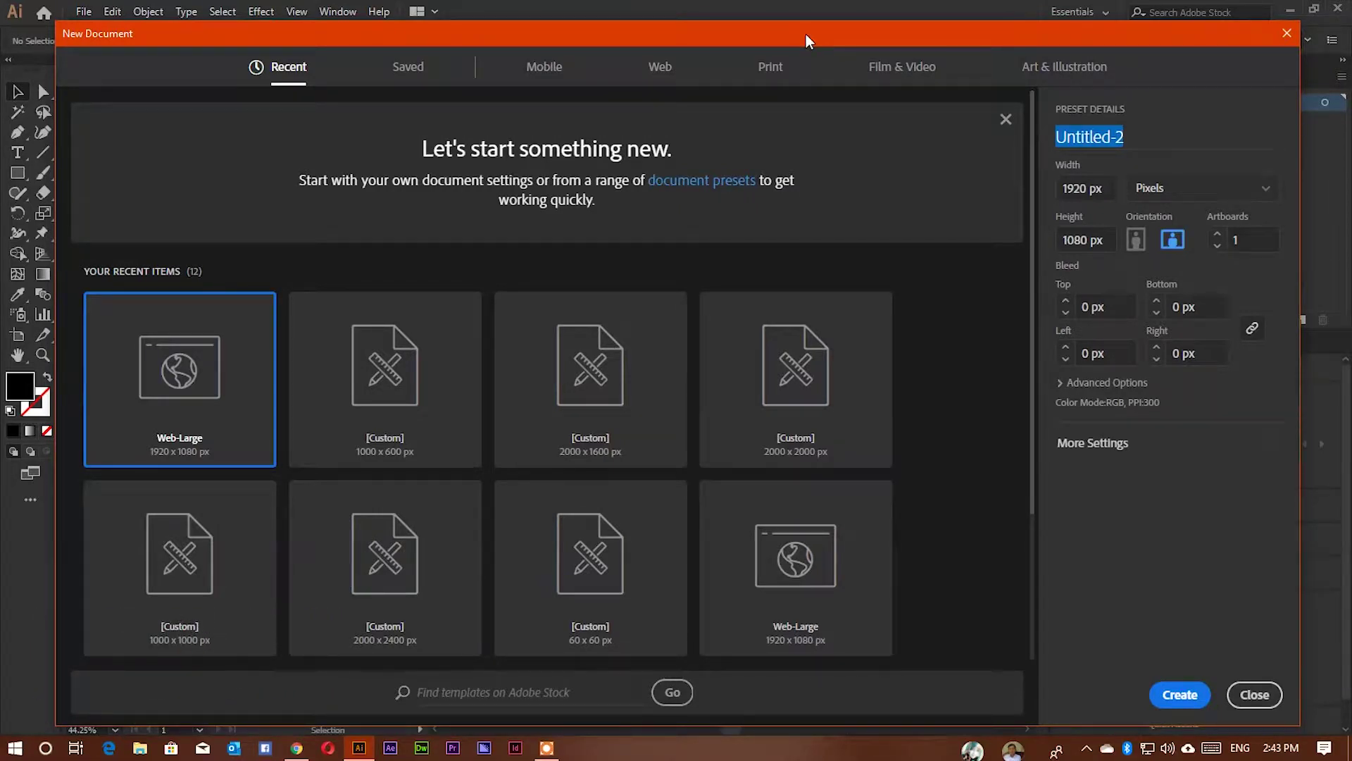
Create a new 1920 × 1080 px landscape document named 'Pattern'.
left_click_drag(806, 33, 606, 13)
left_click(944, 106)
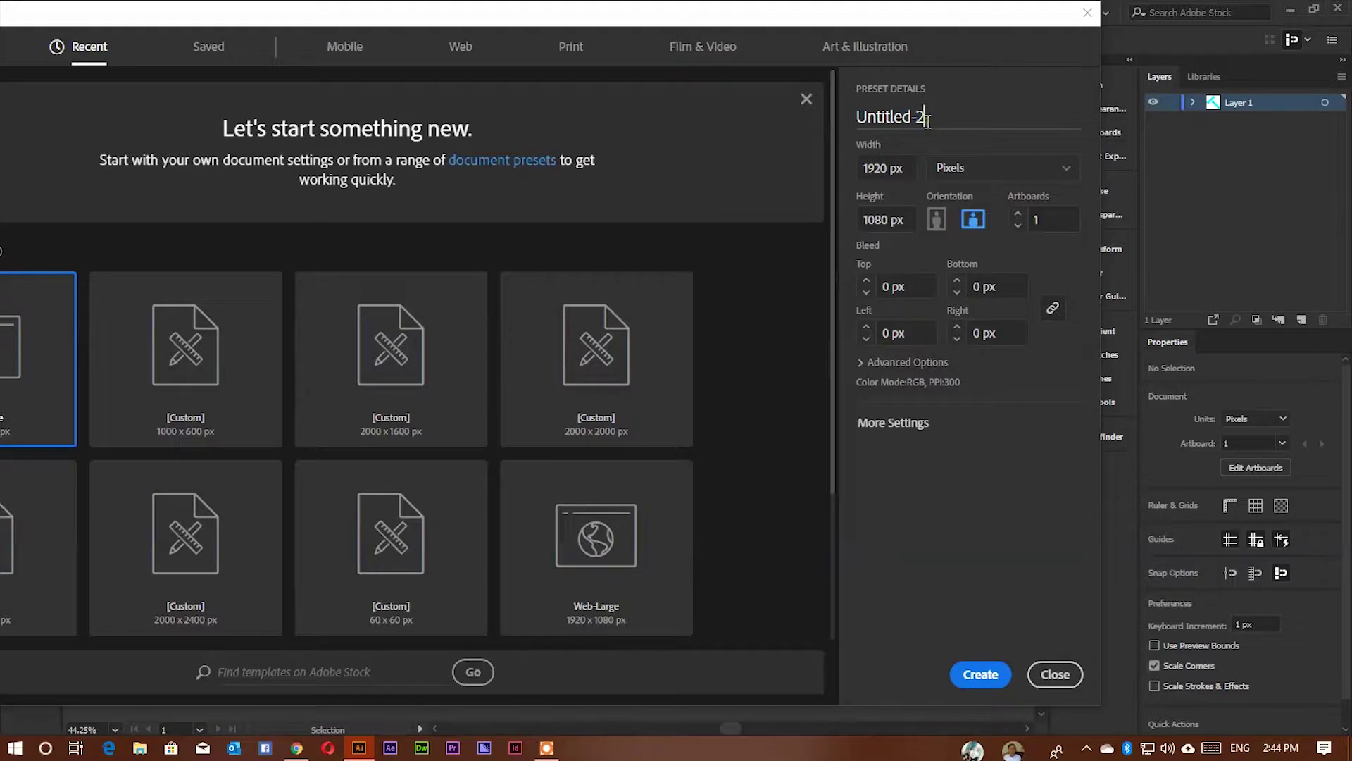
key("ctrl+a")
type("P")
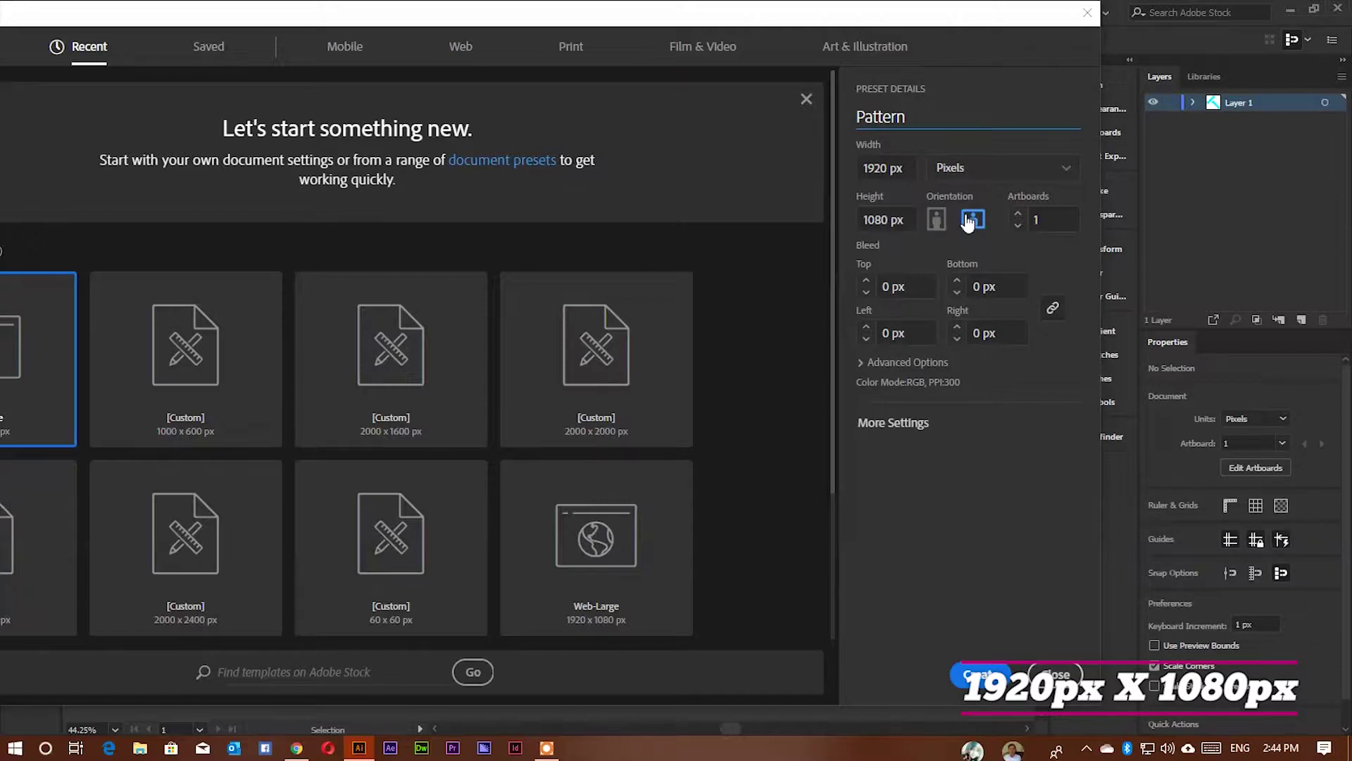
left_click(980, 674)
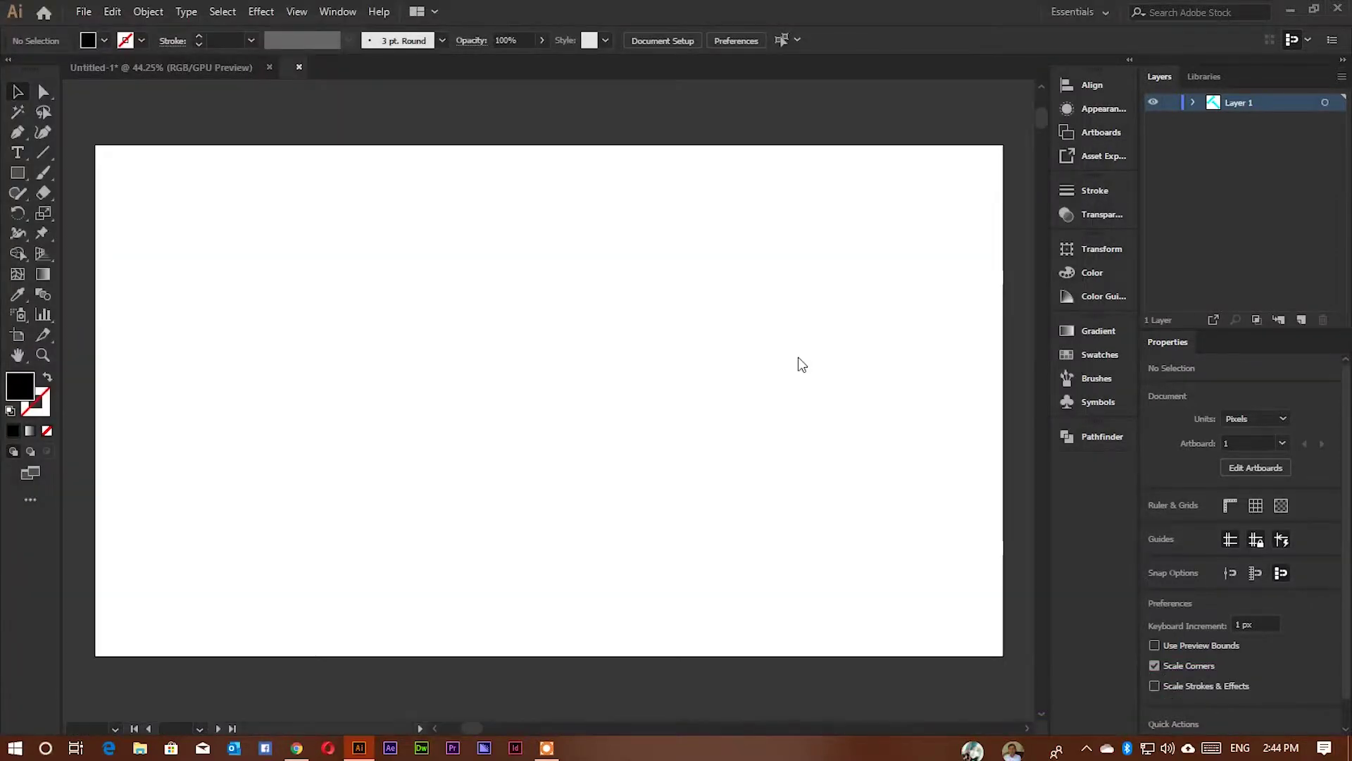
Draw a 70 × 70 px black circle with no stroke using the Ellipse tool.
key("ctrl+0")
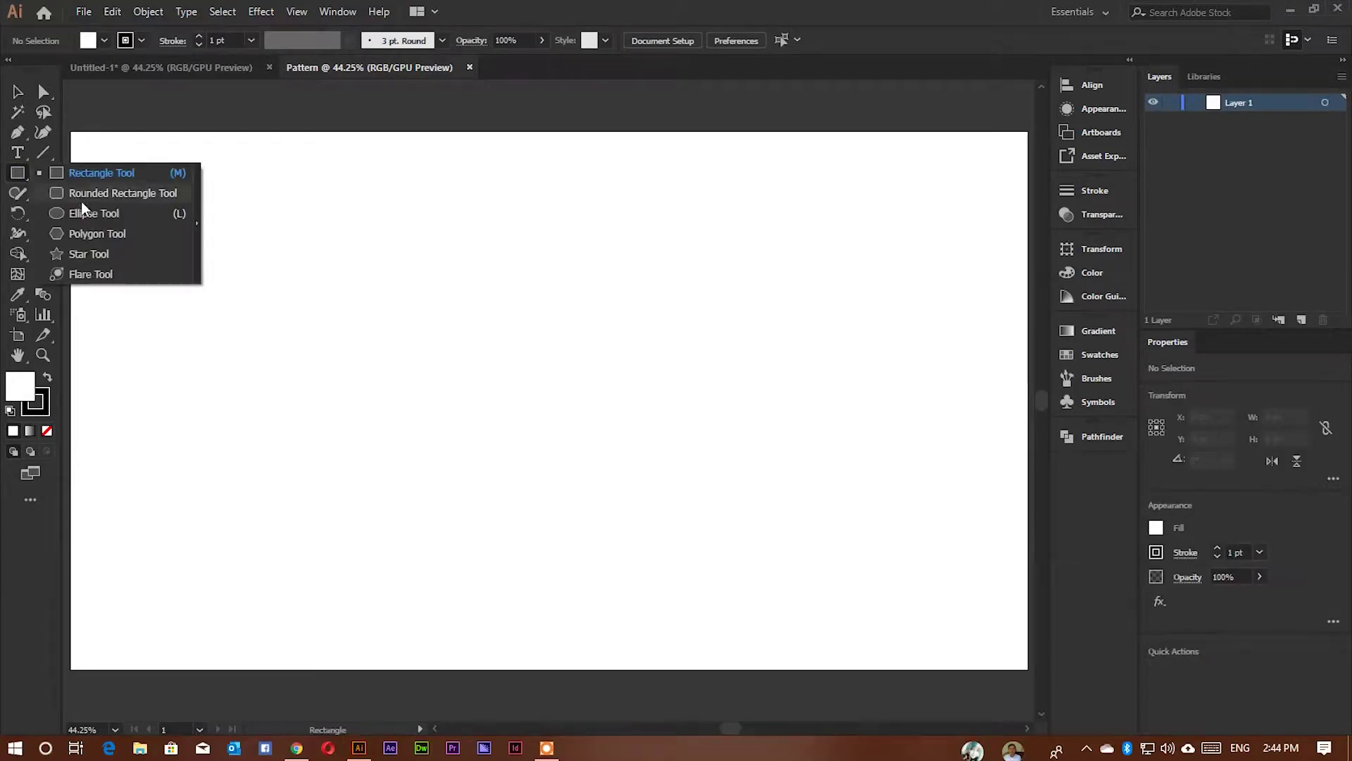
left_click_drag(20, 182, 86, 213)
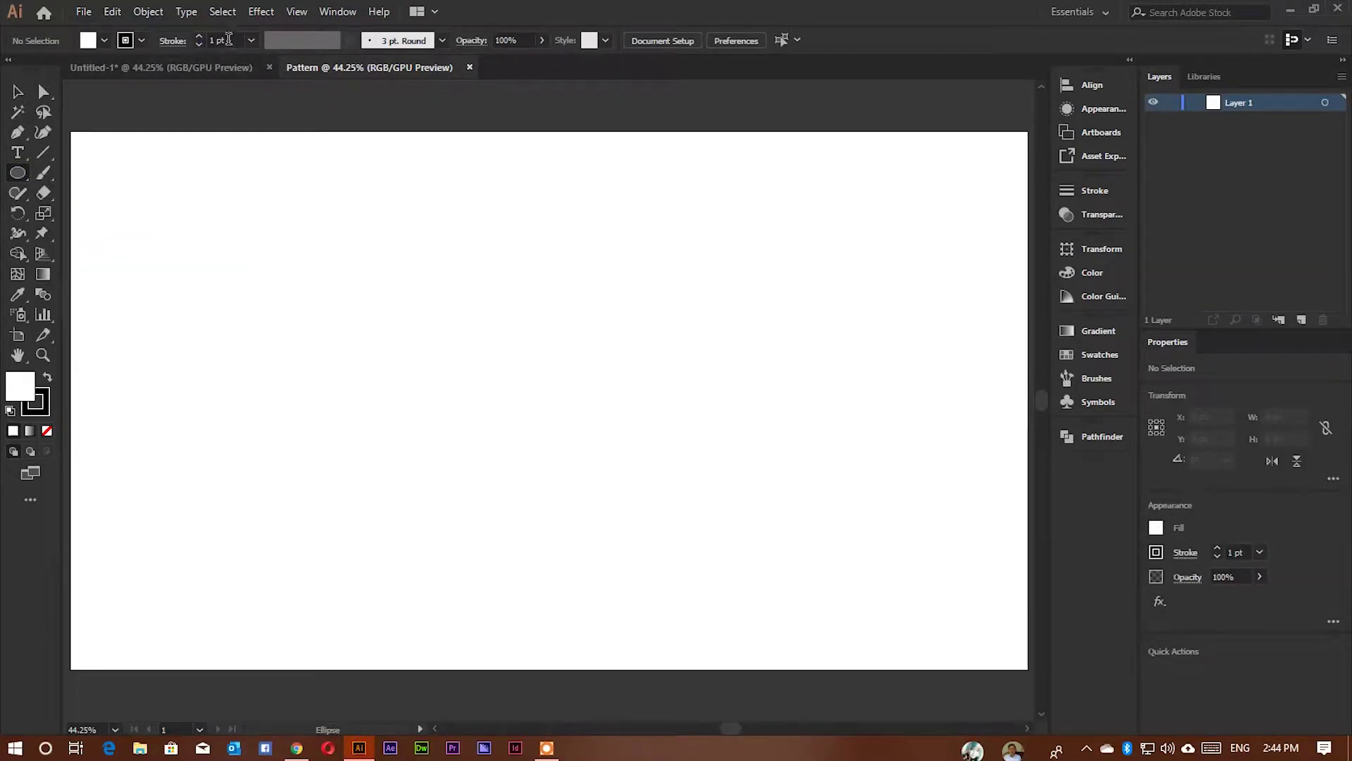
key("slash")
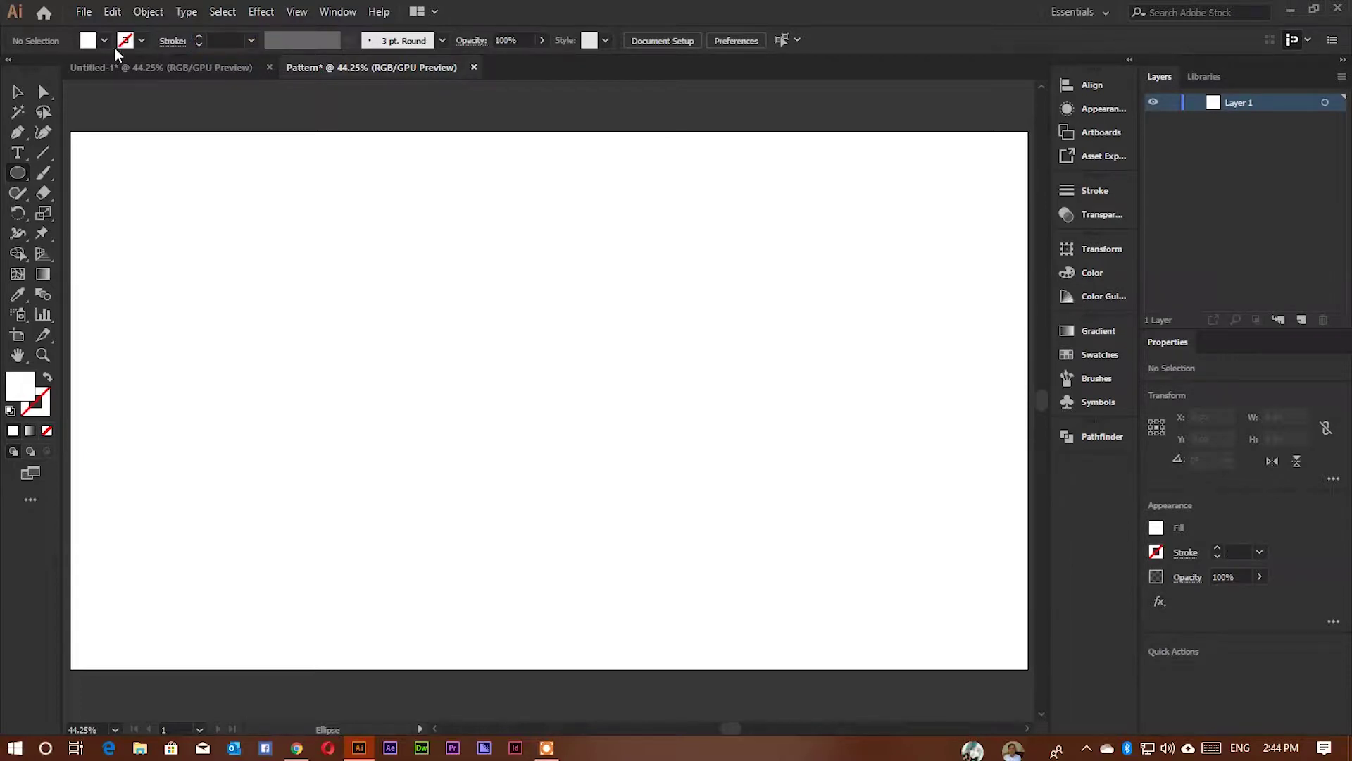
left_click(104, 40)
left_click(47, 69)
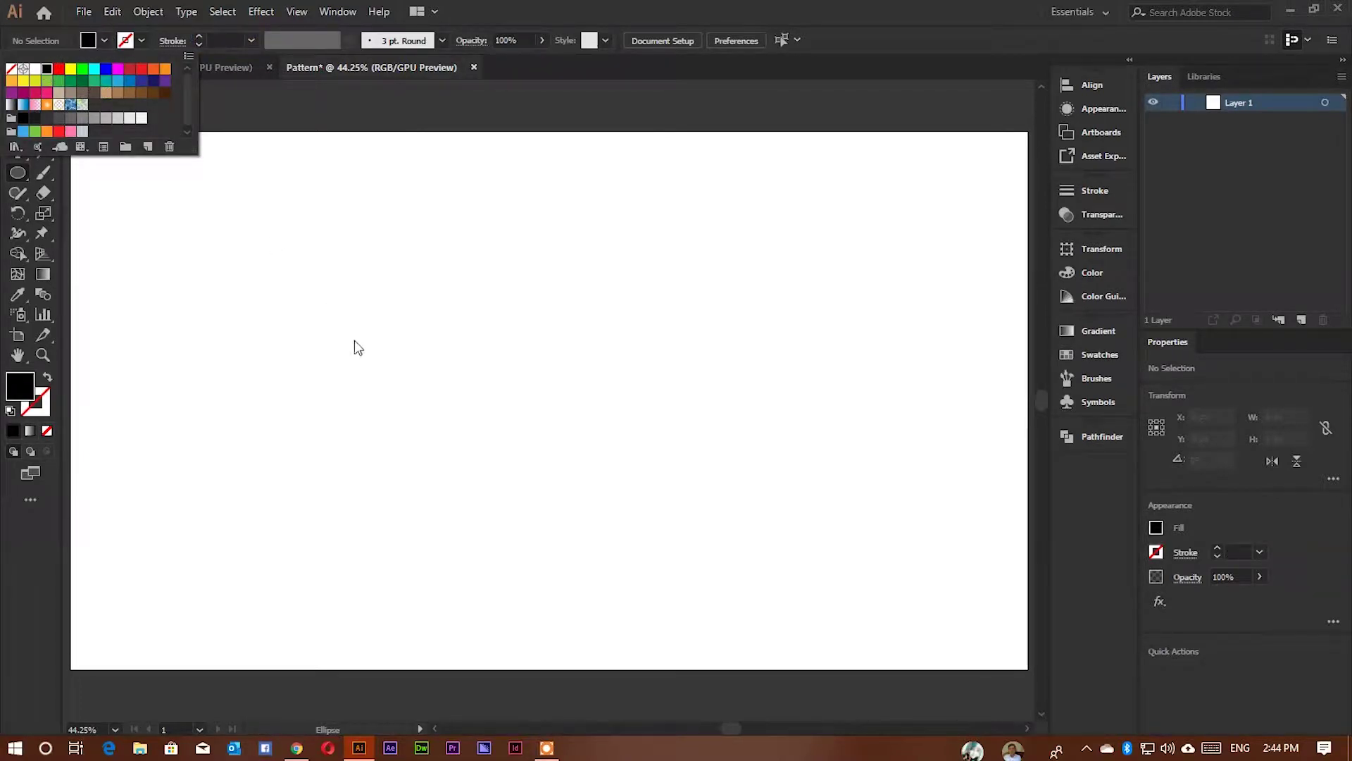
left_click(405, 337)
left_click_drag(412, 350, 438, 385)
Duplicate the circle straight down so the copy overlaps just below the original.
key("z")
left_click_drag(344, 341, 613, 465)
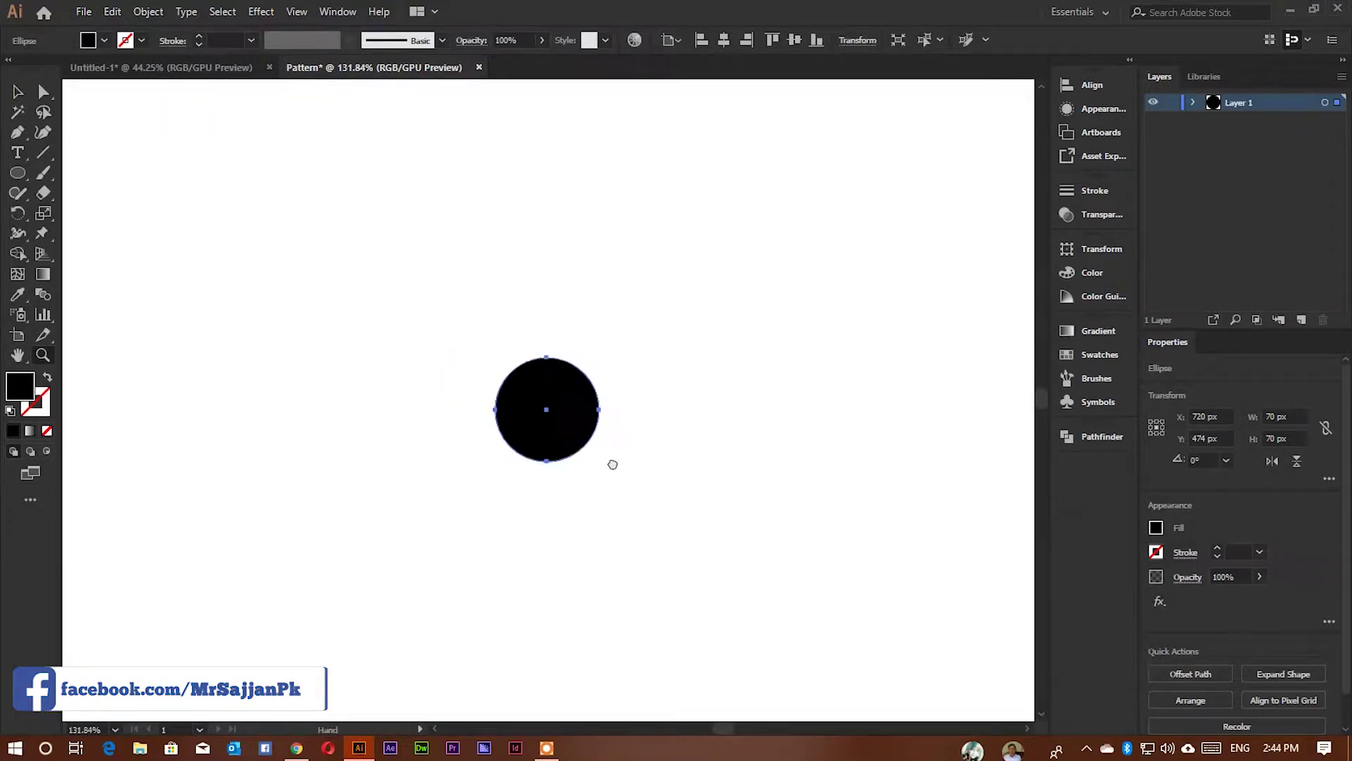
left_click_drag(517, 416, 370, 255)
left_click(18, 93)
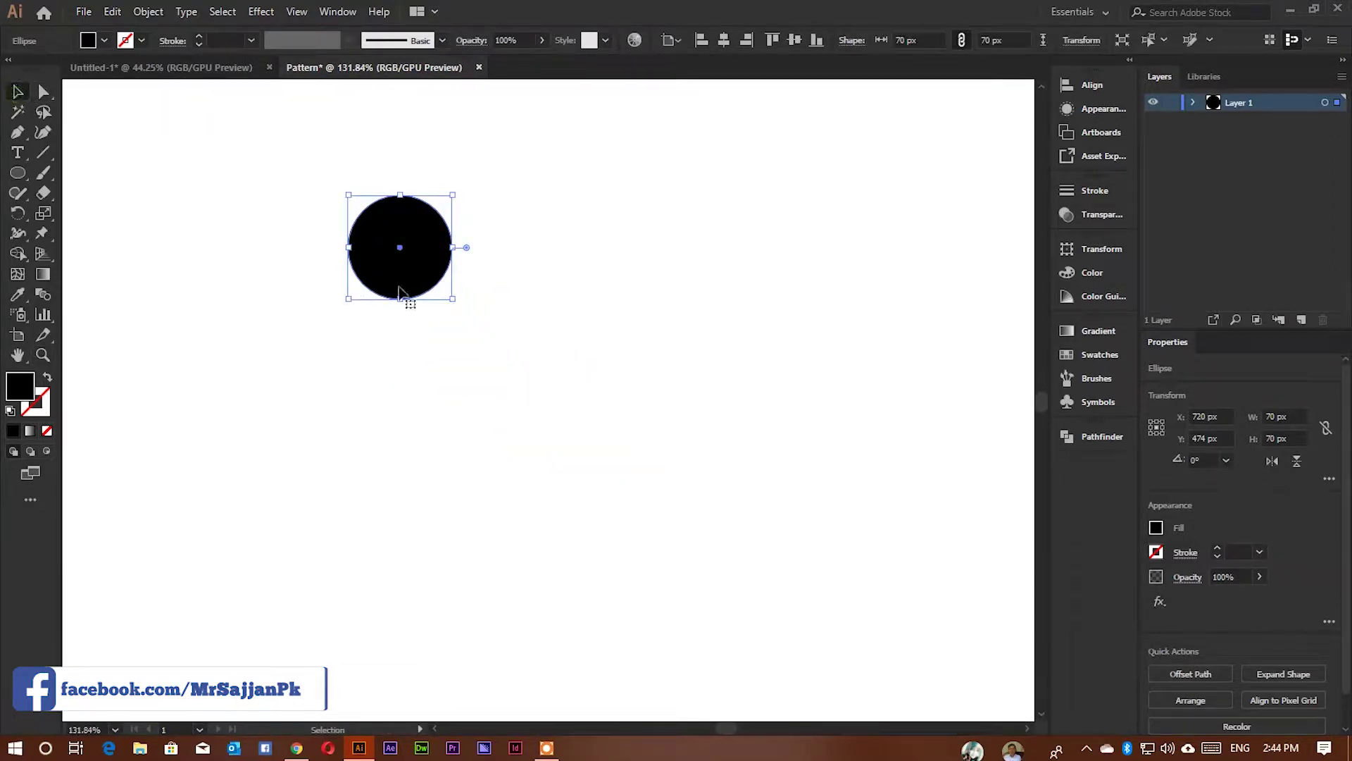
left_click_drag(415, 273, 516, 400)
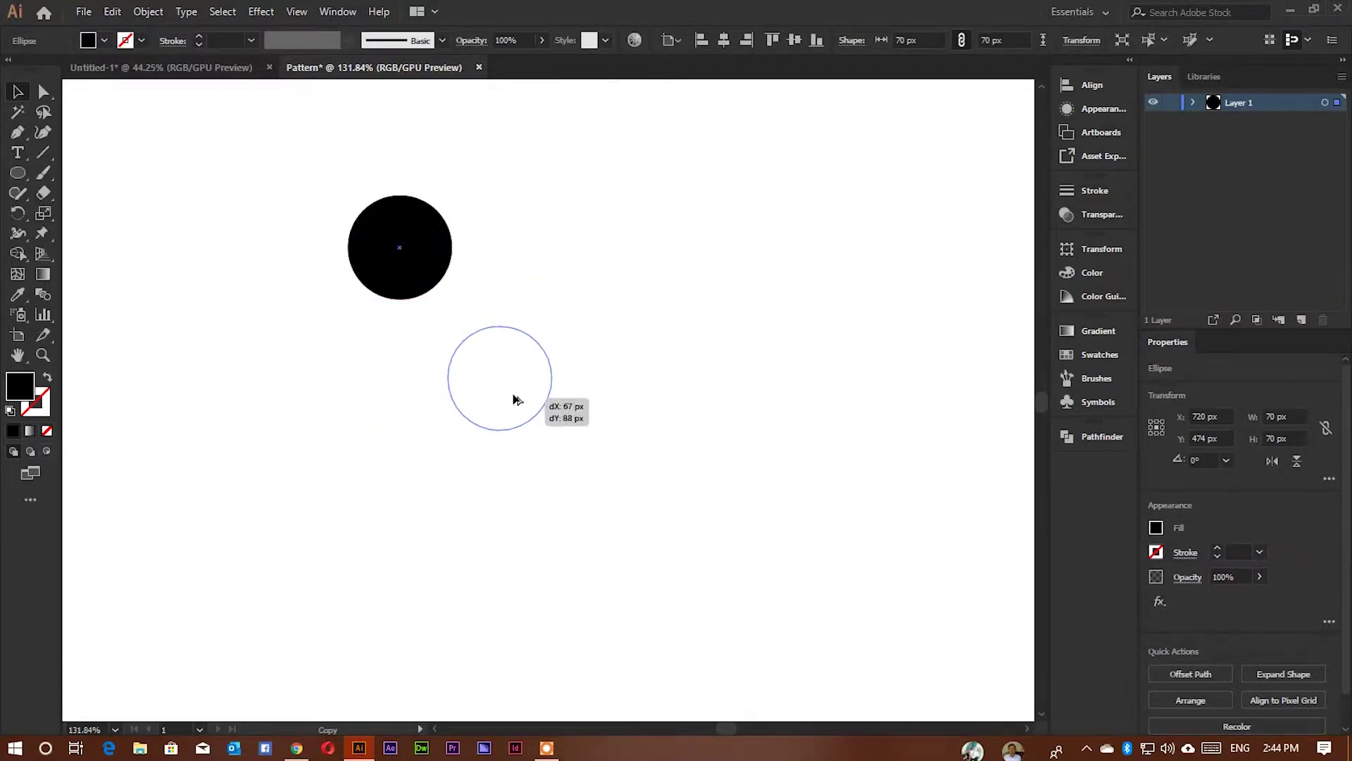
mouse_move(516, 400)
left_mouse_down()
mouse_move(427, 382)
mouse_move(422, 357)
left_mouse_up()
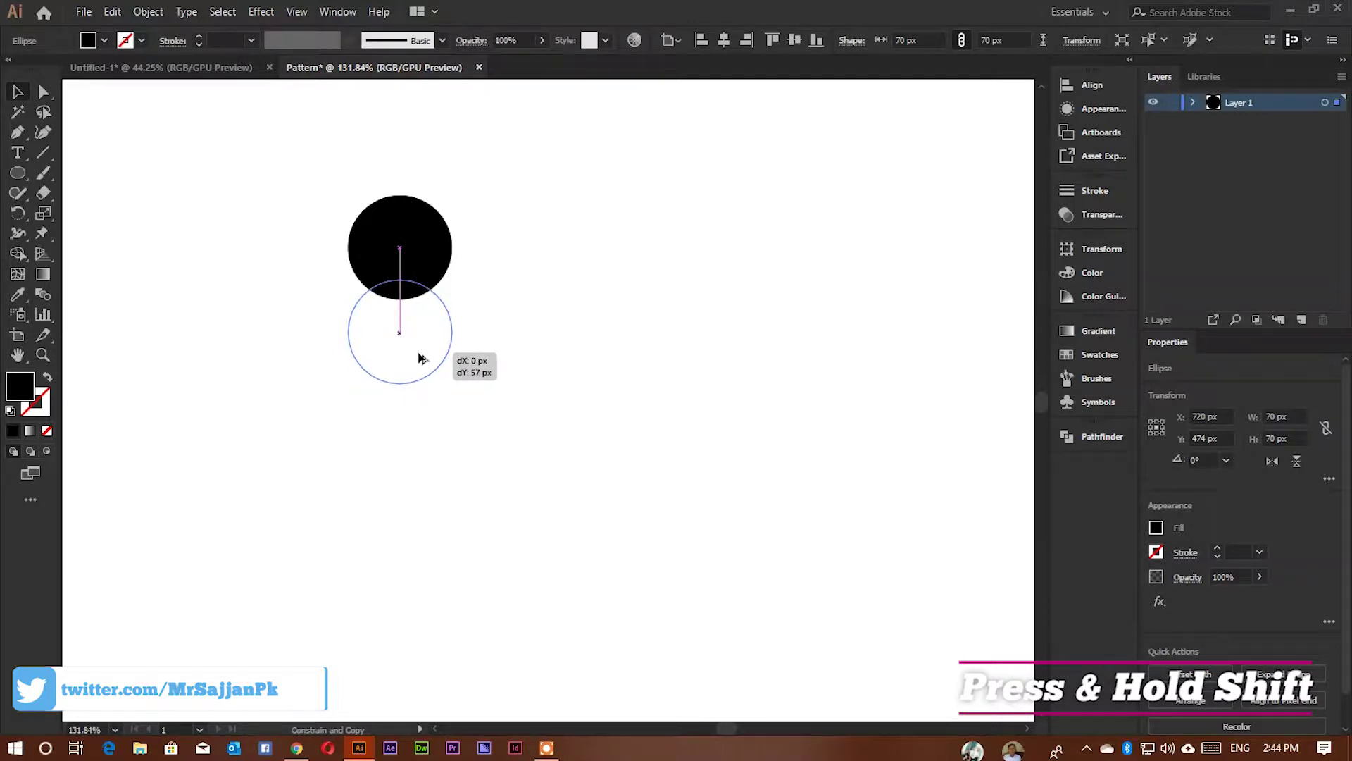
left_click_drag(422, 357, 422, 359)
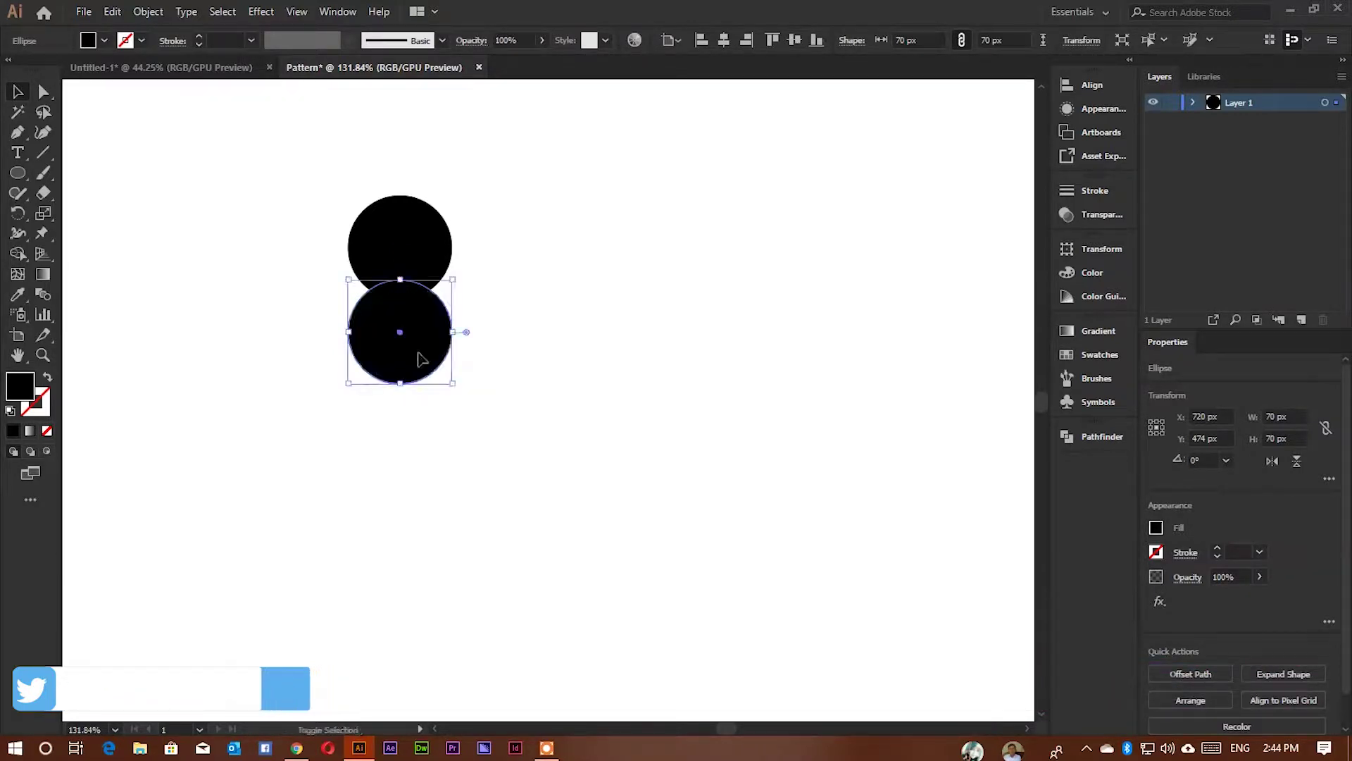
left_click(618, 296)
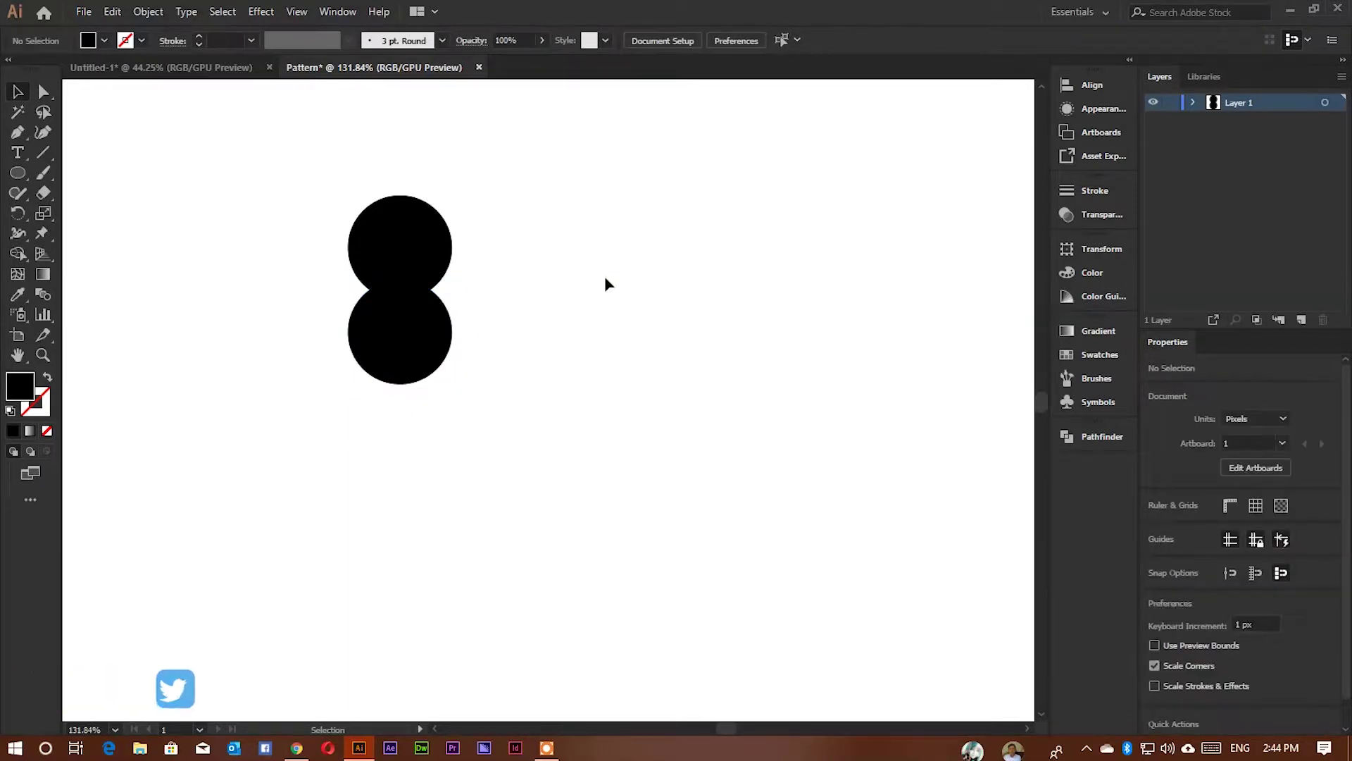
Copy the overlapping two-circle pair horizontally to the right.
left_click_drag(688, 256, 573, 331)
mouse_move(414, 221)
left_mouse_down()
mouse_move(288, 409)
mouse_move(226, 462)
left_mouse_up()
left_click_drag(261, 415, 615, 427)
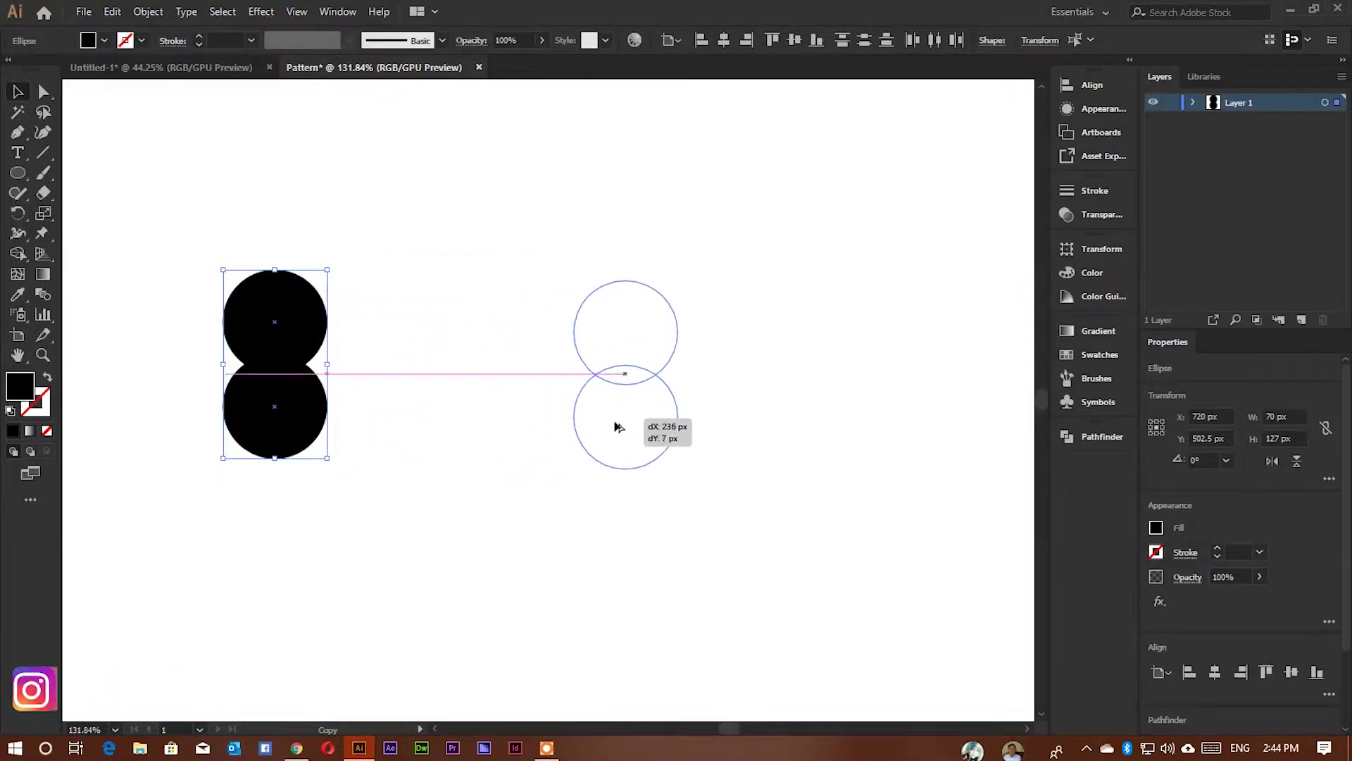
mouse_move(615, 426)
left_mouse_down()
mouse_move(858, 406)
mouse_move(831, 410)
left_mouse_up()
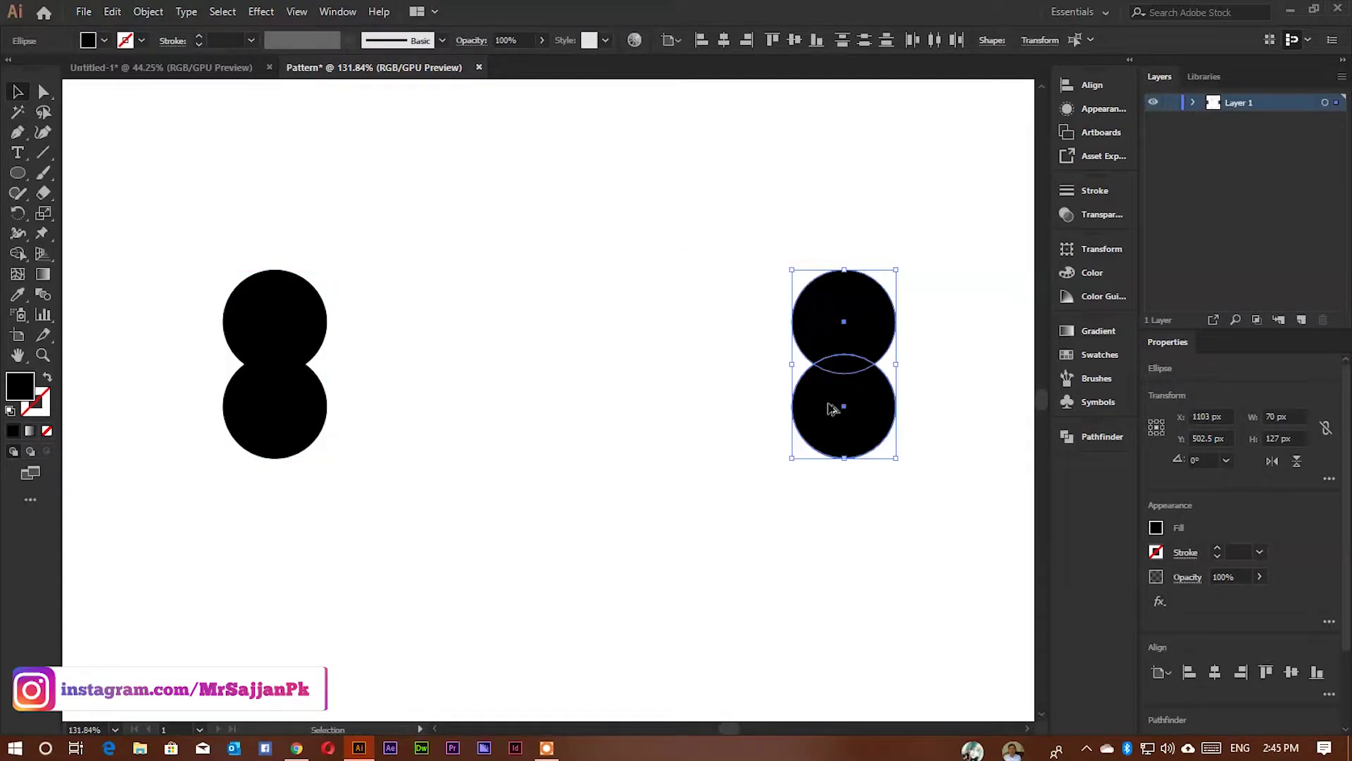
left_click(634, 370)
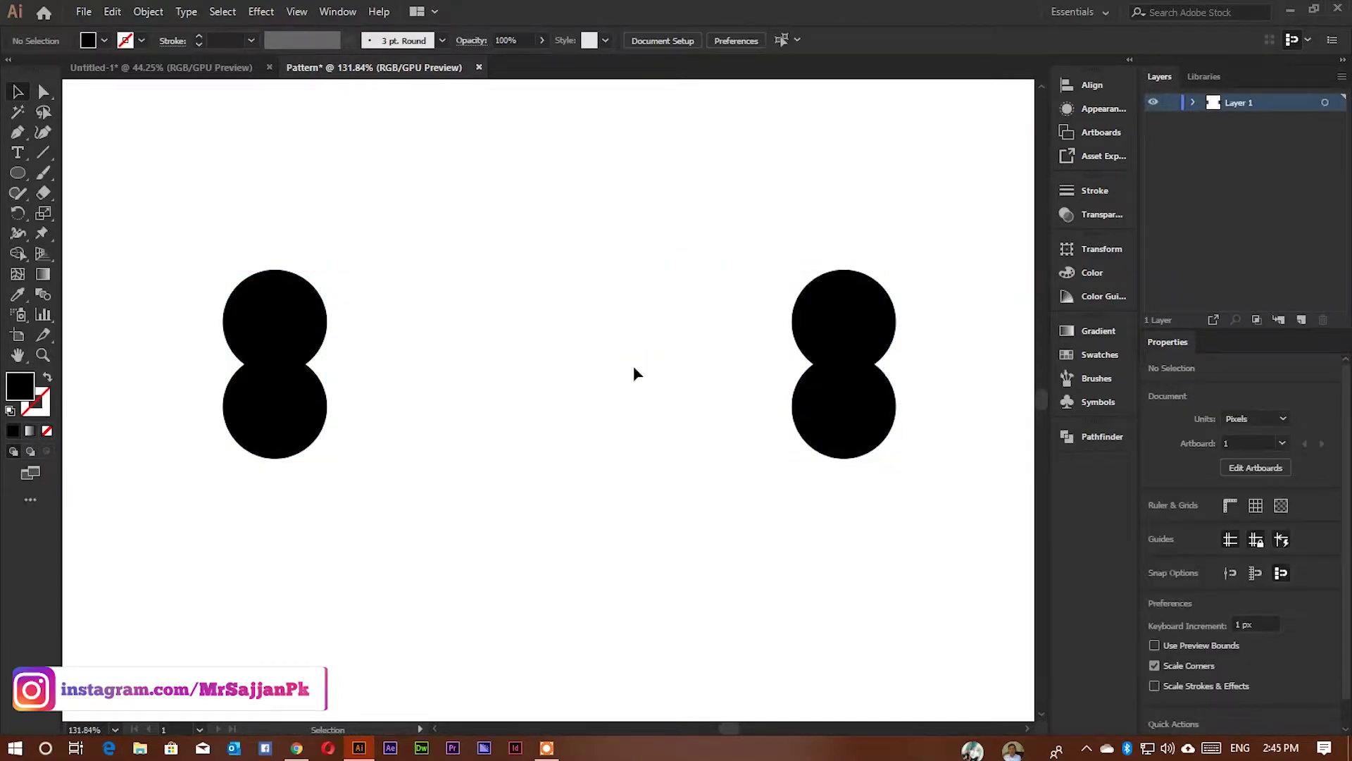
left_click_drag(623, 411, 567, 415)
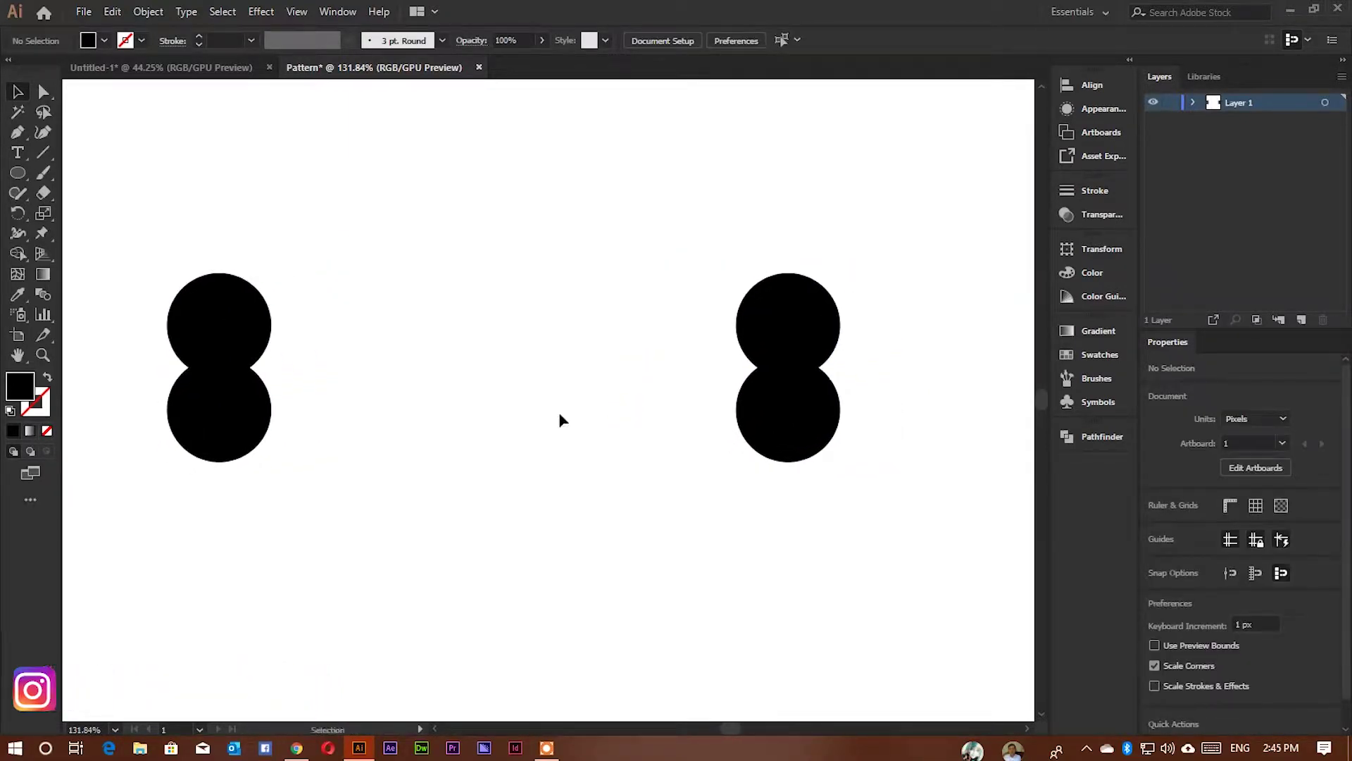
Switch to the Rectangle tool and zoom in on the left circle pair.
left_click(17, 173)
left_click(78, 173)
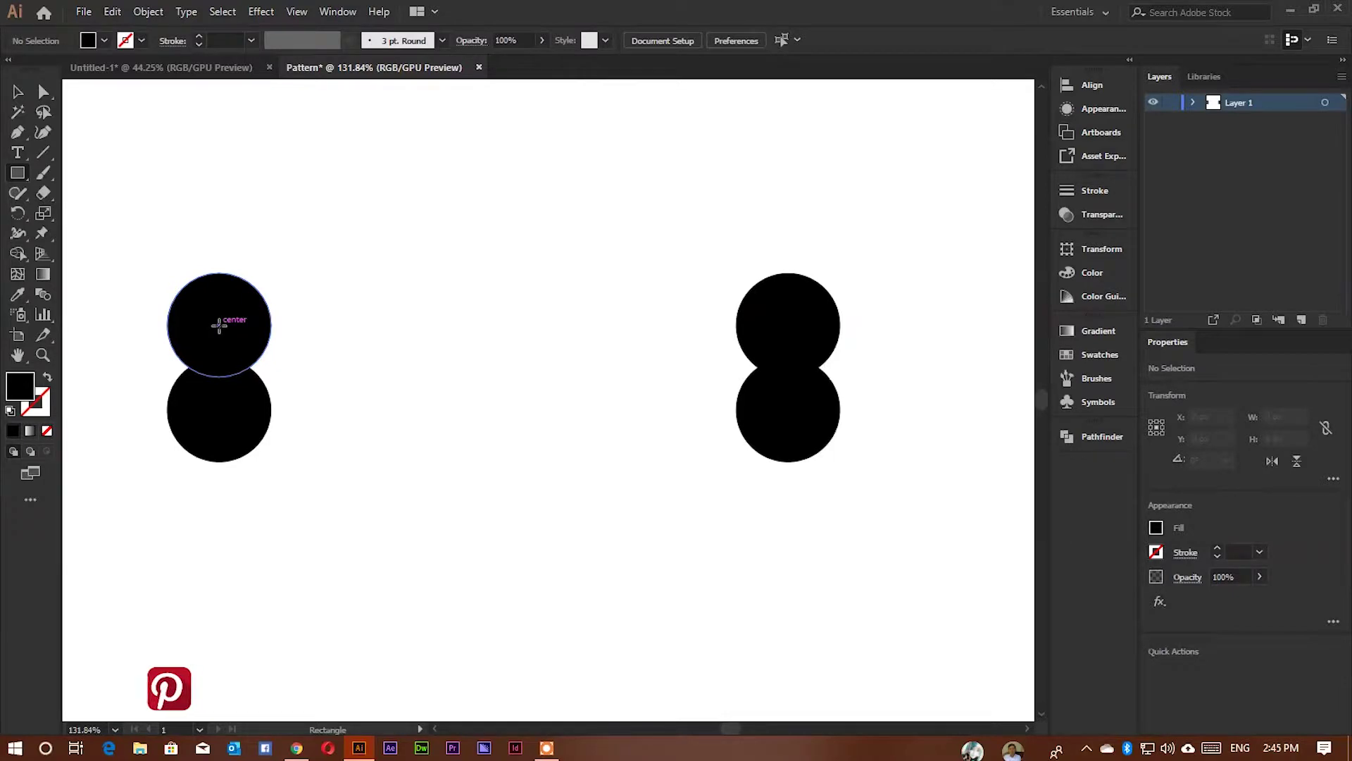
key("z")
left_click_drag(219, 324, 371, 399)
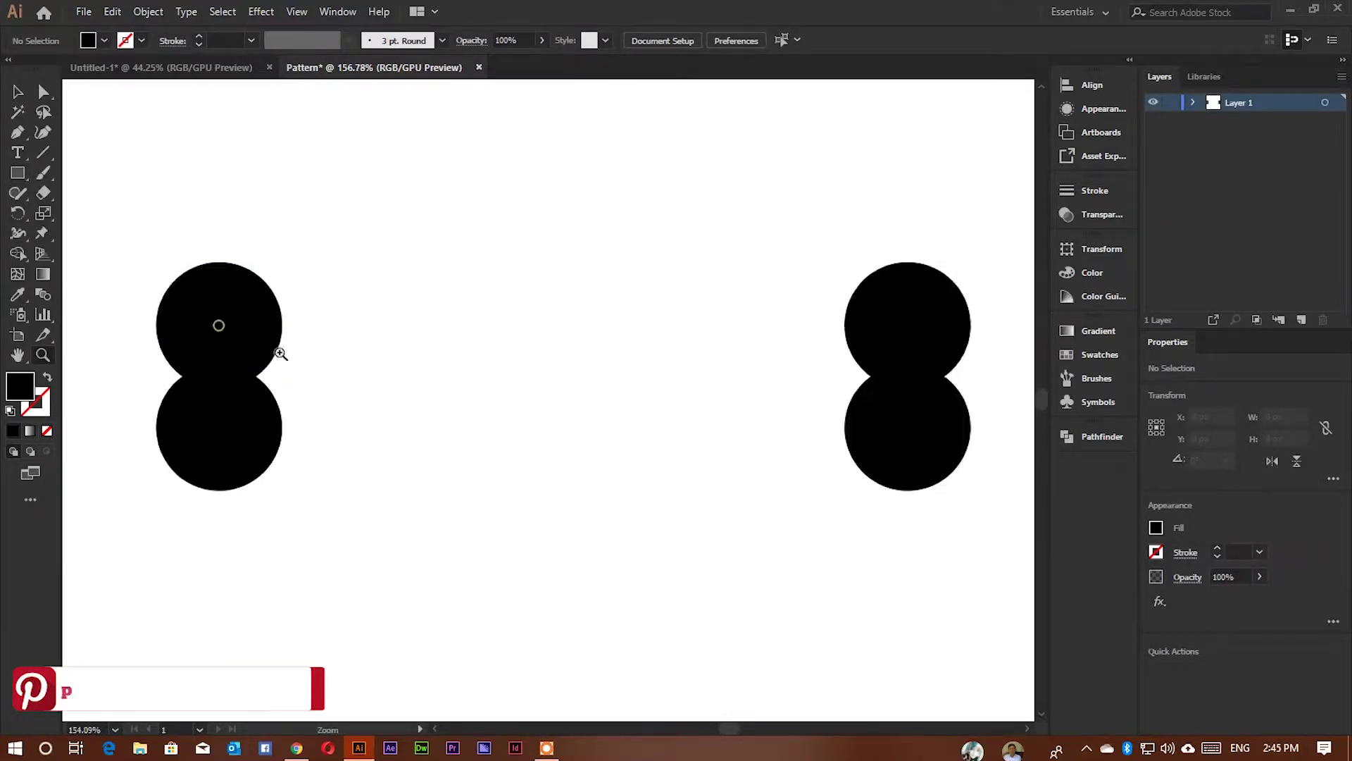
key("v")
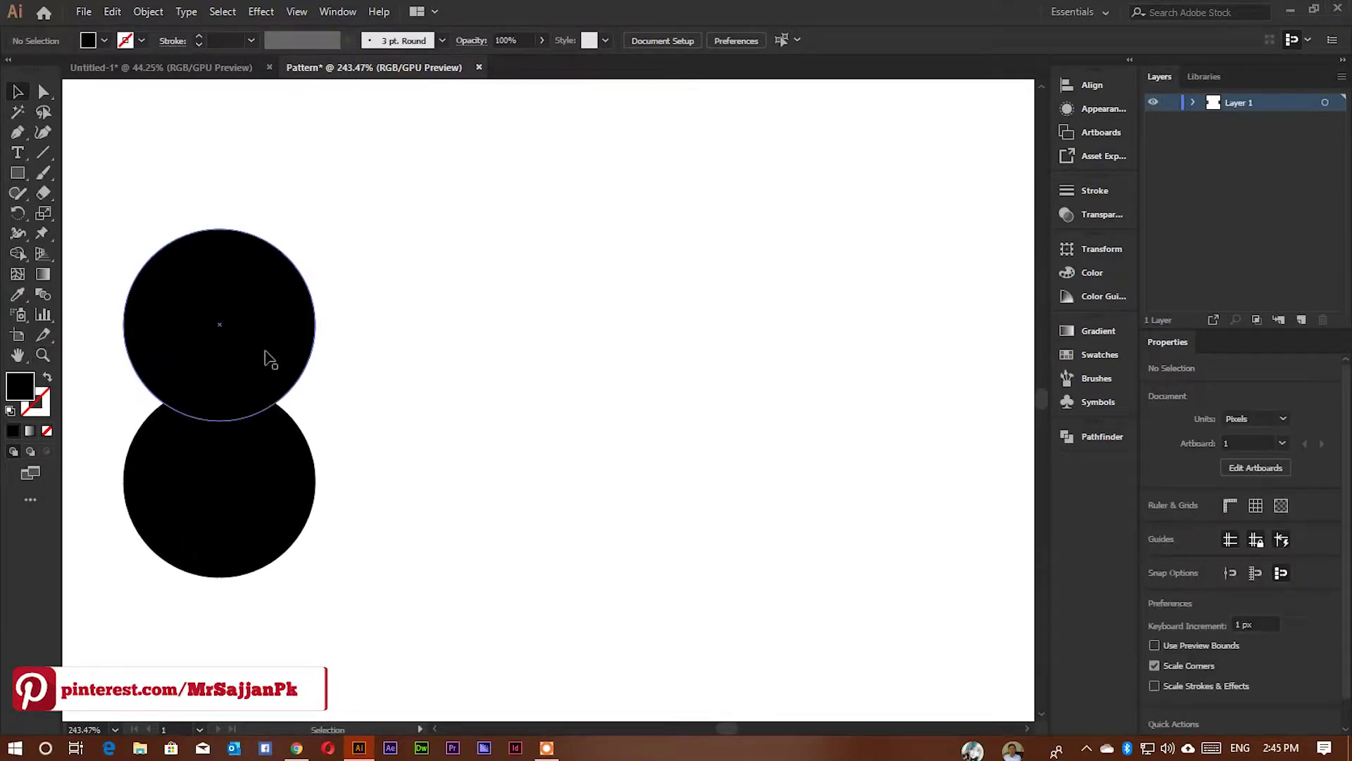
left_click(17, 174)
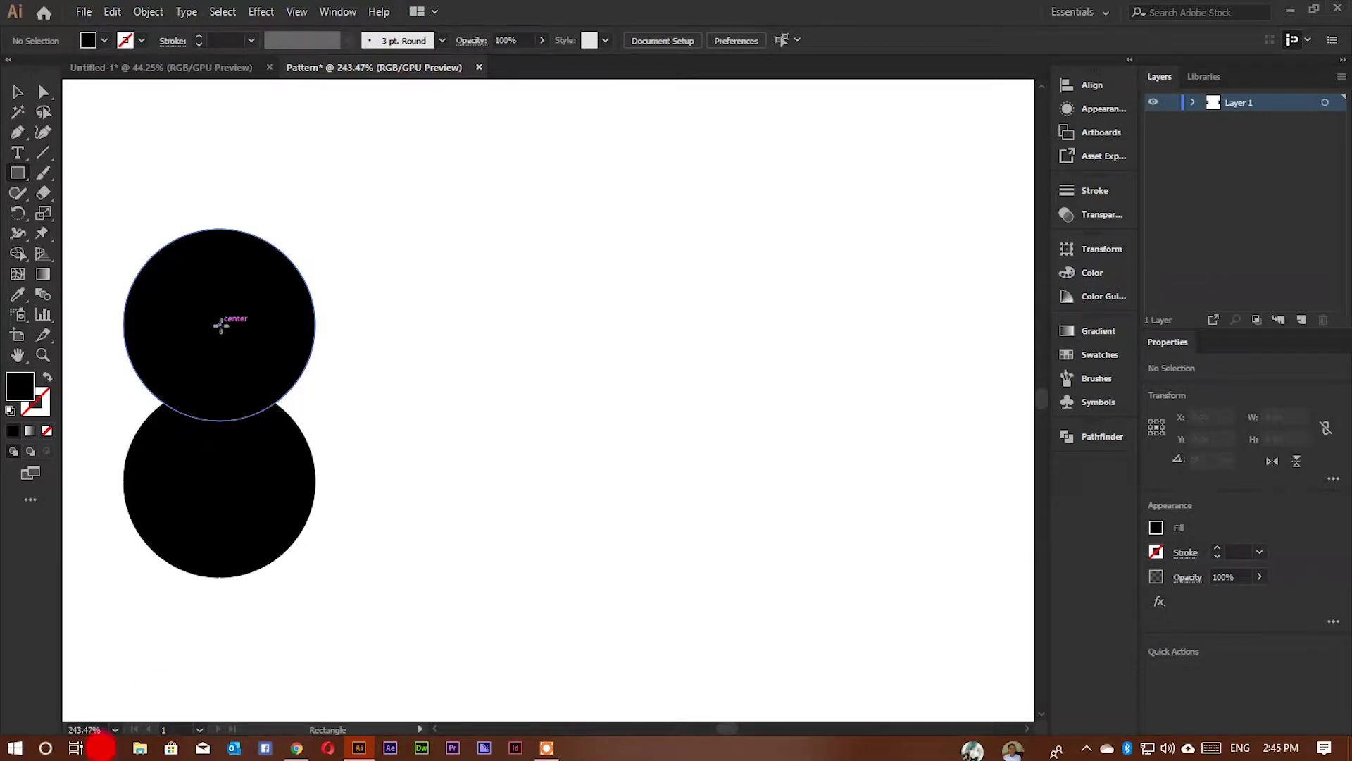
left_click(289, 12)
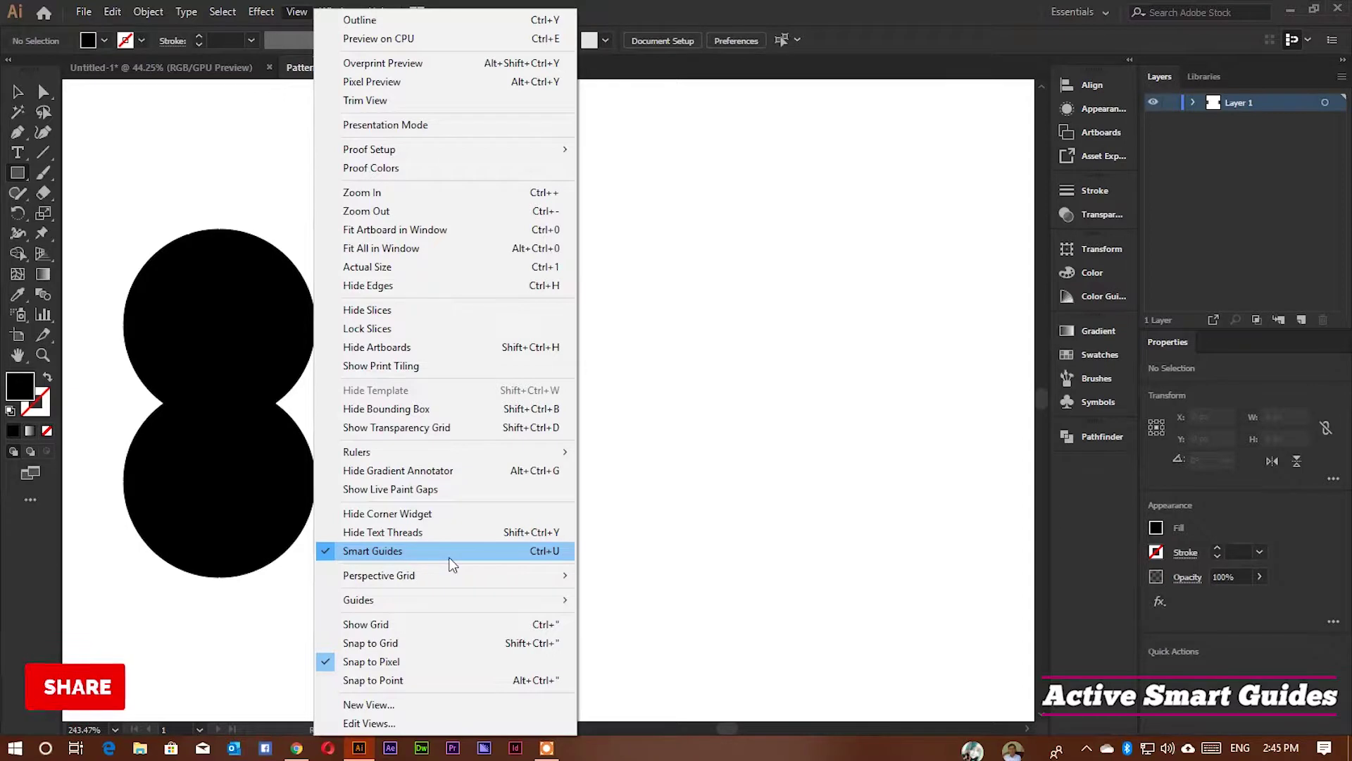
left_click(242, 343)
left_click(431, 368)
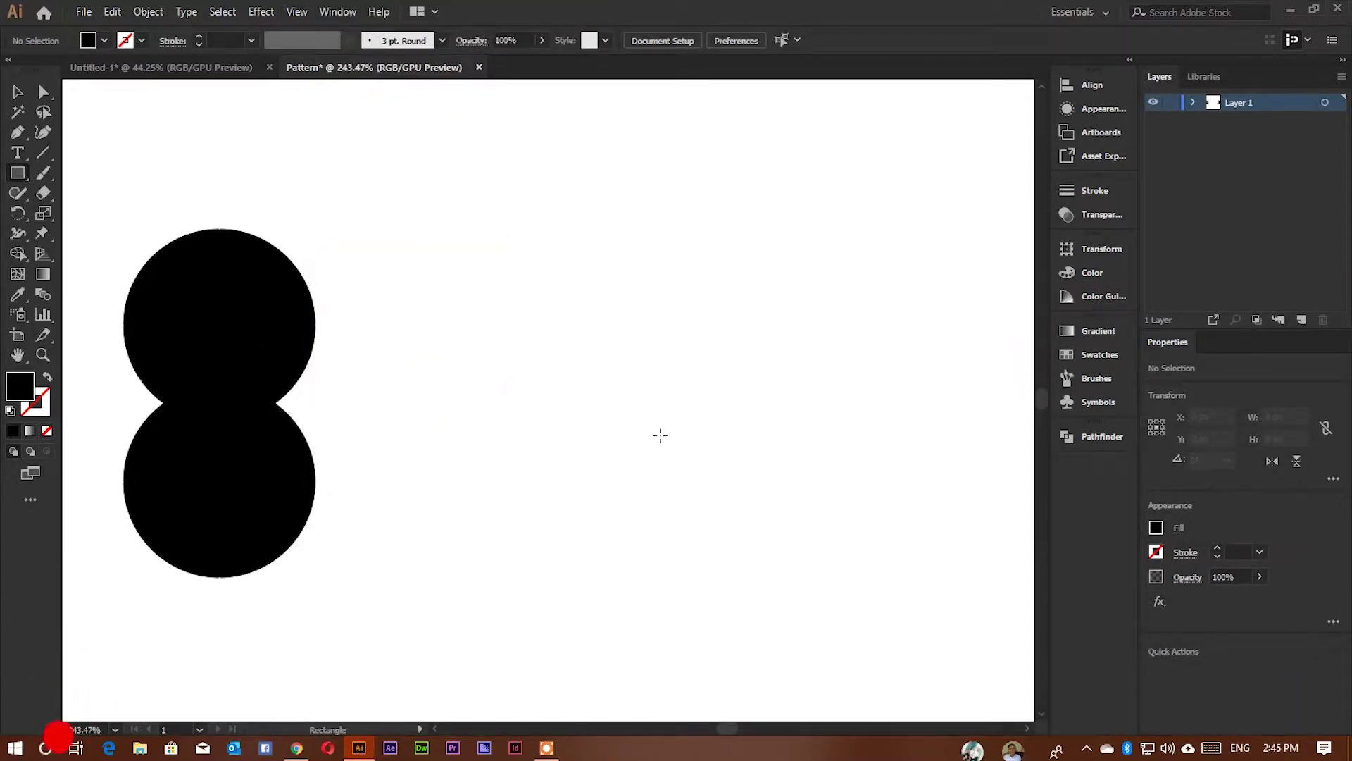
Draw a black bar joining the centres of the two circle pairs into a bone.
key("z")
left_click(652, 438, "alt")
left_click_drag(672, 446, 553, 435)
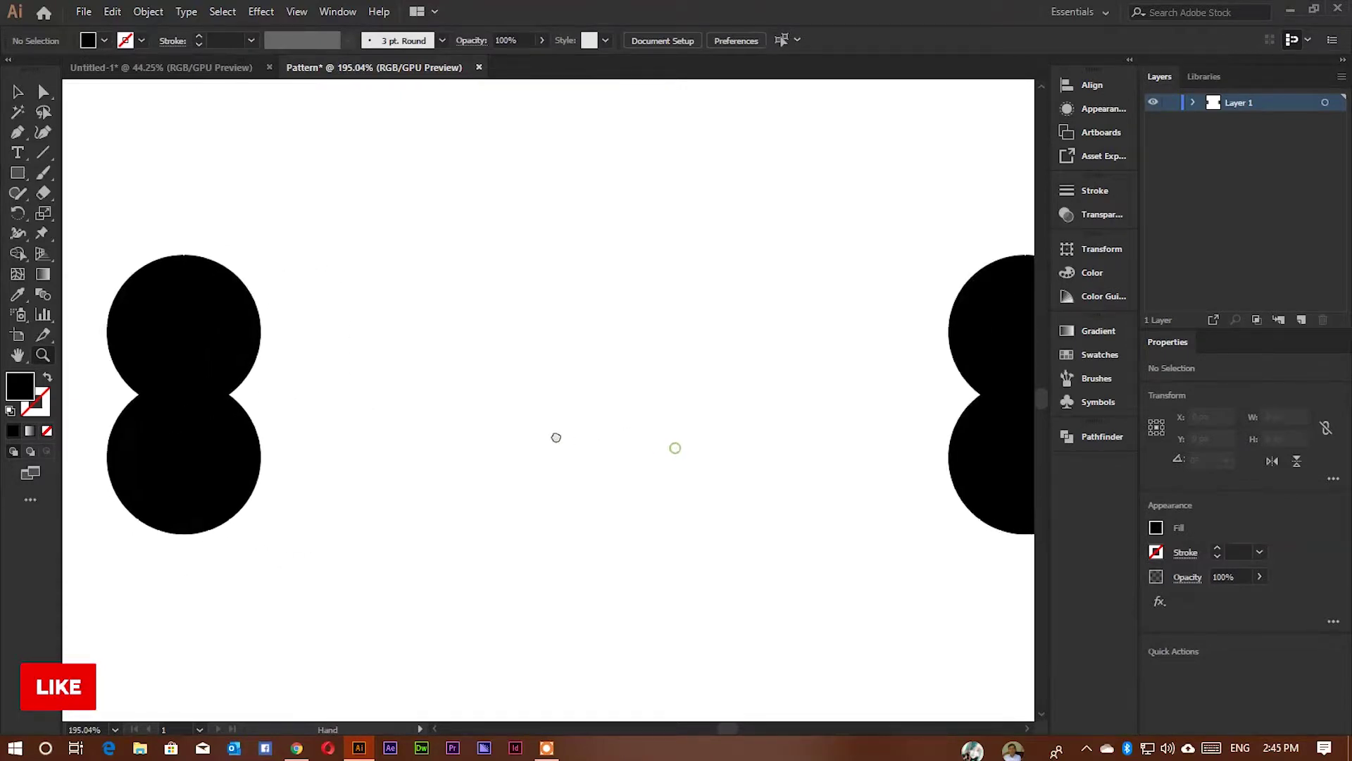
left_click_drag(670, 462, 591, 445)
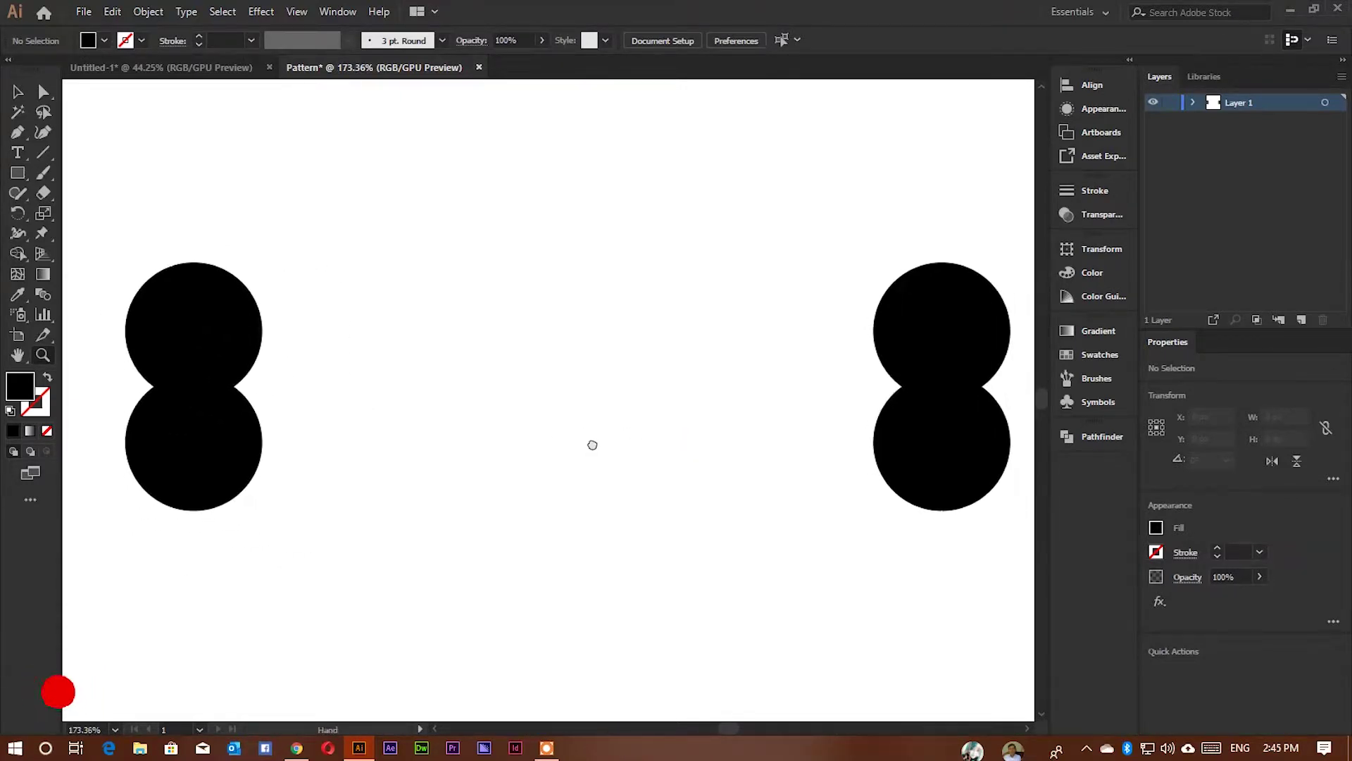
left_click(18, 173)
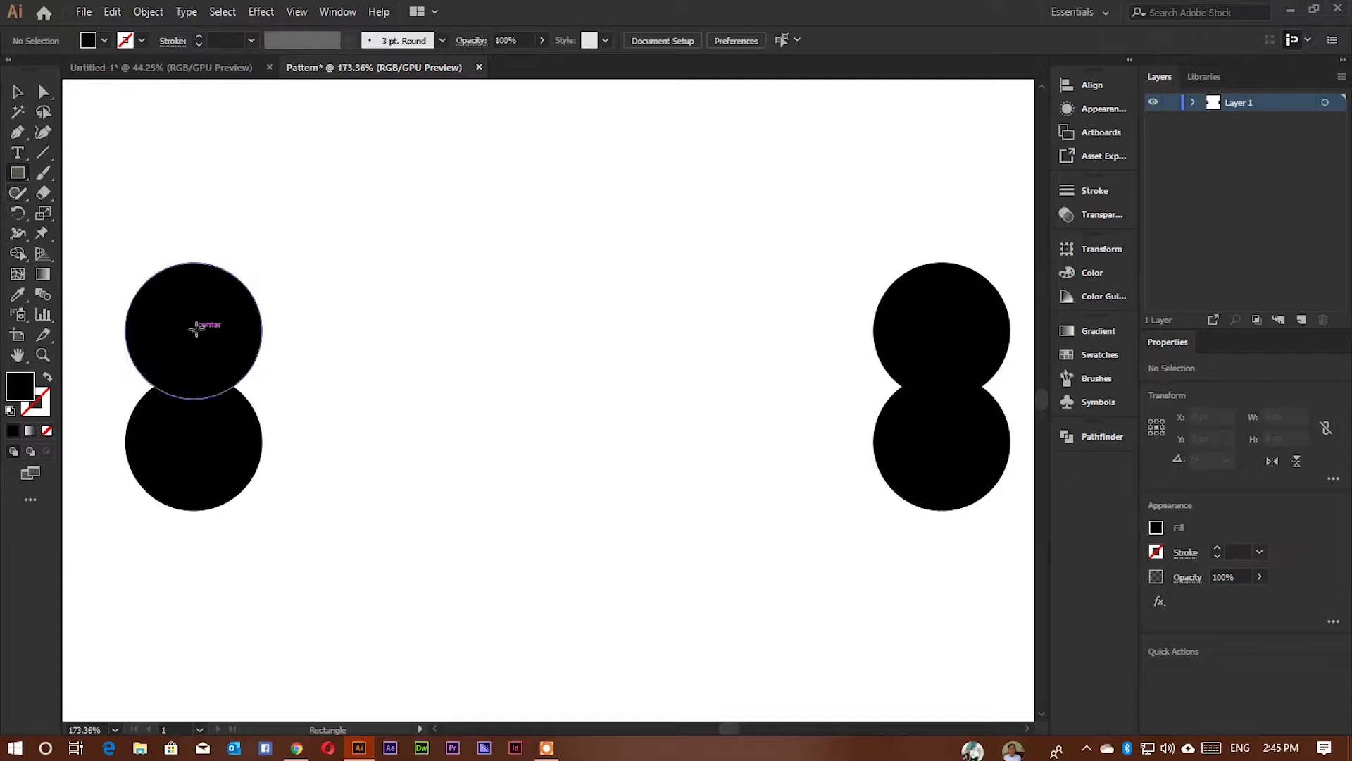
mouse_move(193, 330)
left_mouse_down()
mouse_move(927, 416)
mouse_move(944, 444)
left_mouse_up()
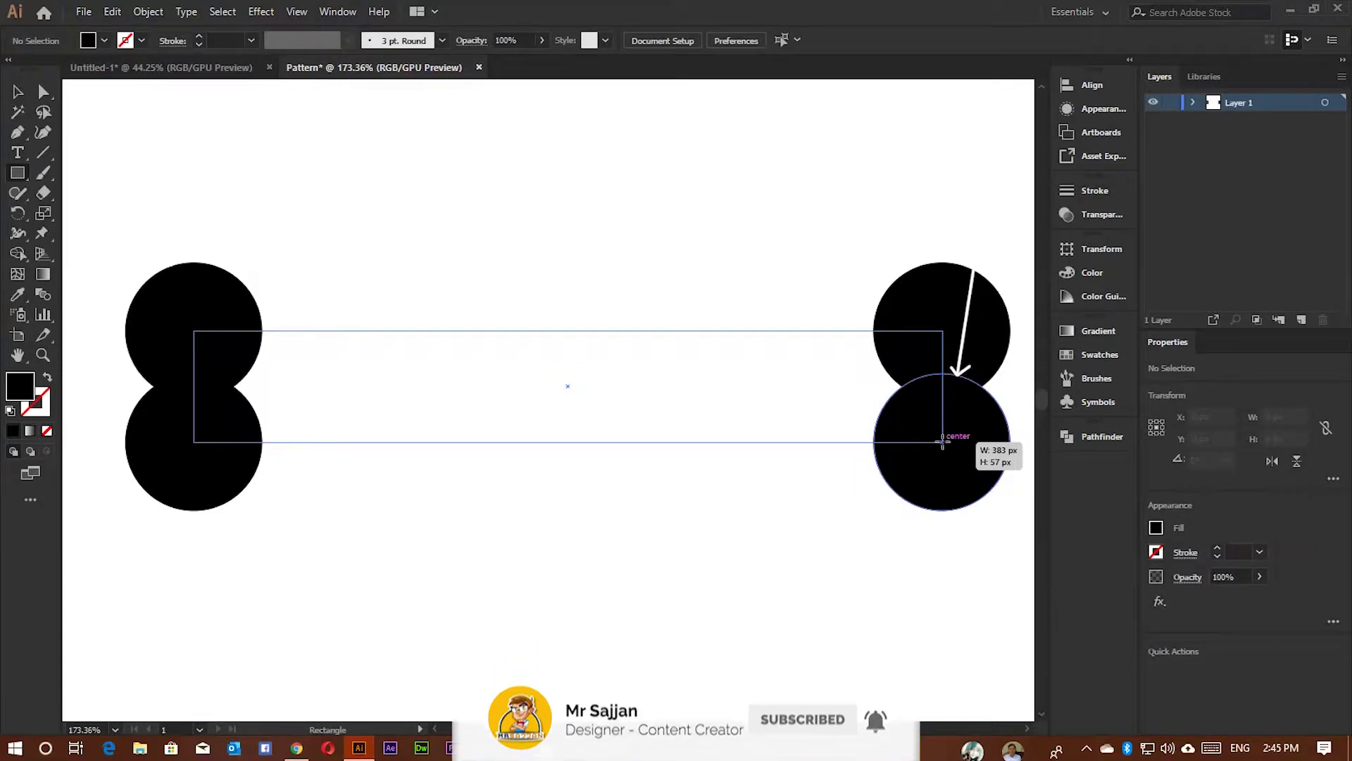
left_click_drag(944, 444, 943, 441)
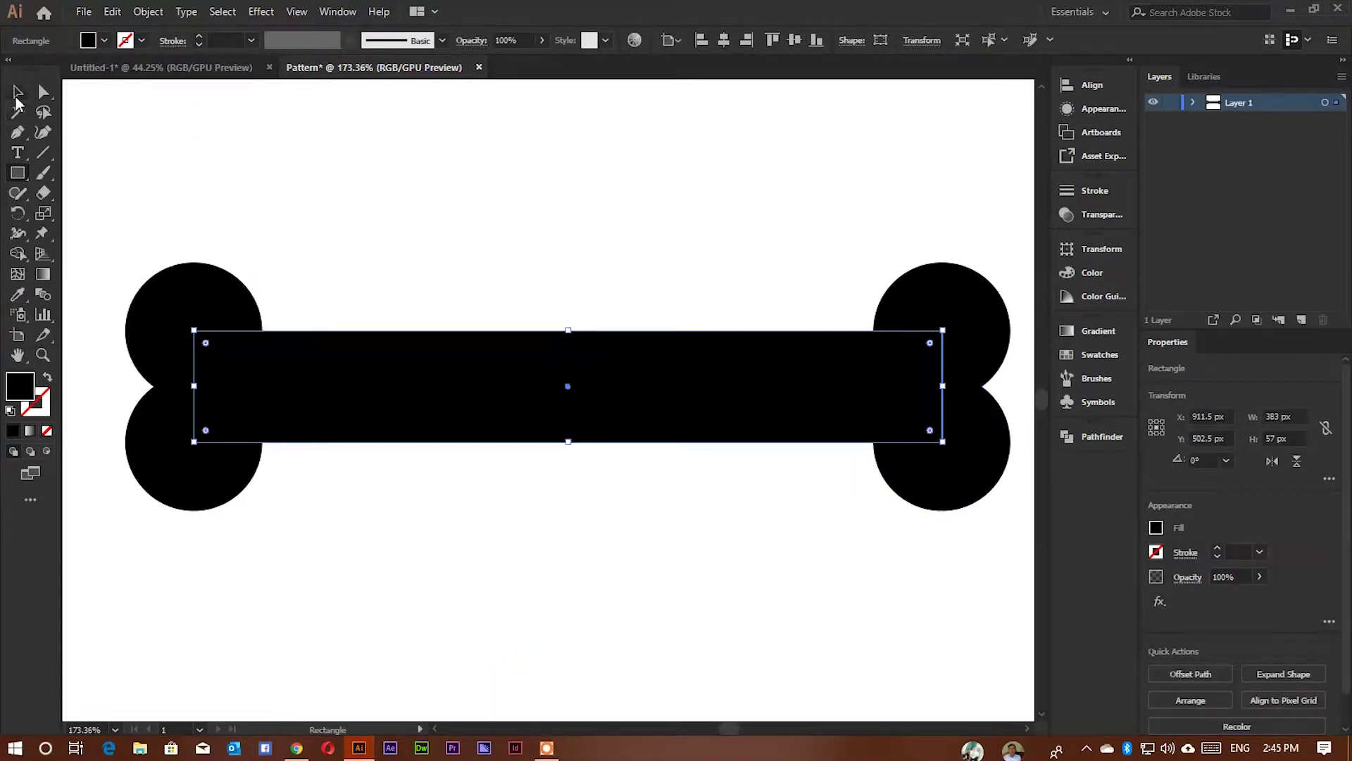
Select the four circles and the bar and Unite them in Pathfinder.
key("v")
mouse_move(125, 203)
left_mouse_down()
mouse_move(682, 449)
mouse_move(944, 502)
left_mouse_up()
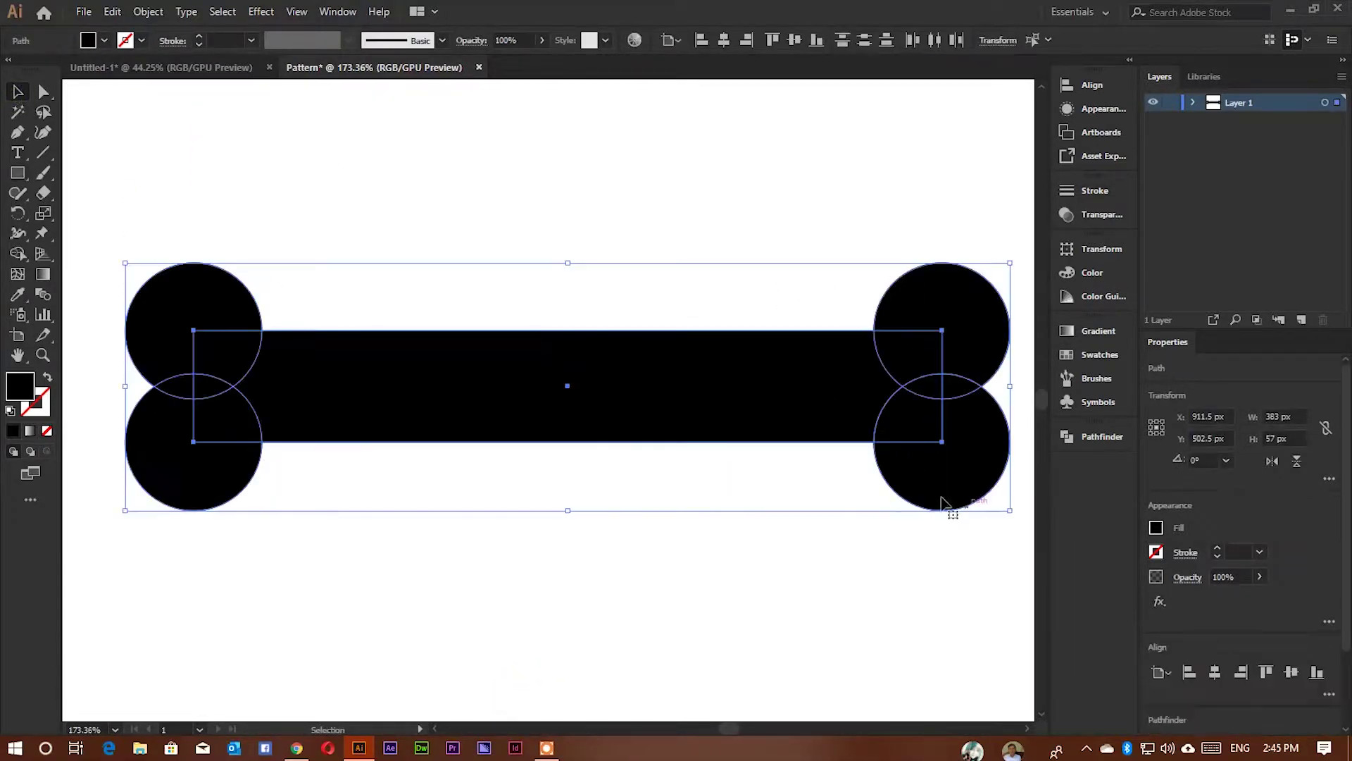
left_click(1093, 437)
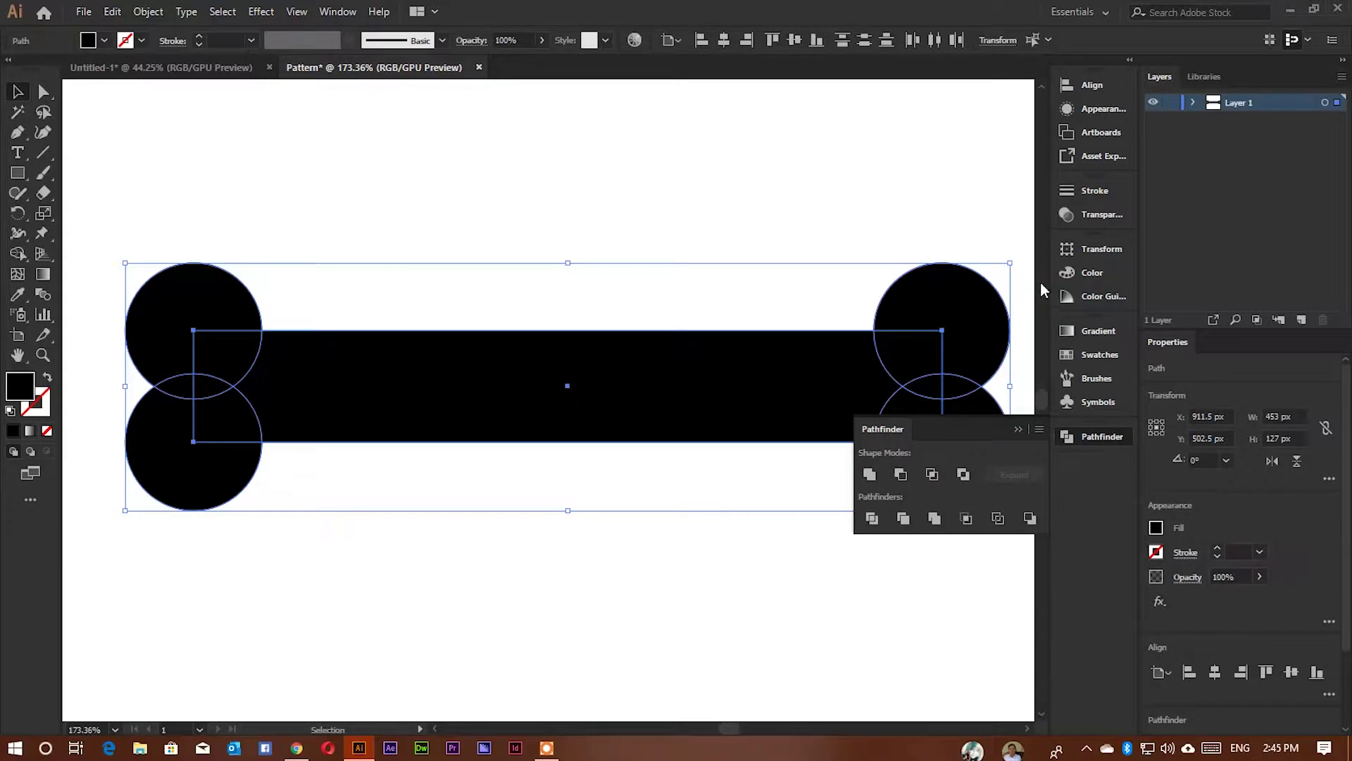
left_click(336, 11)
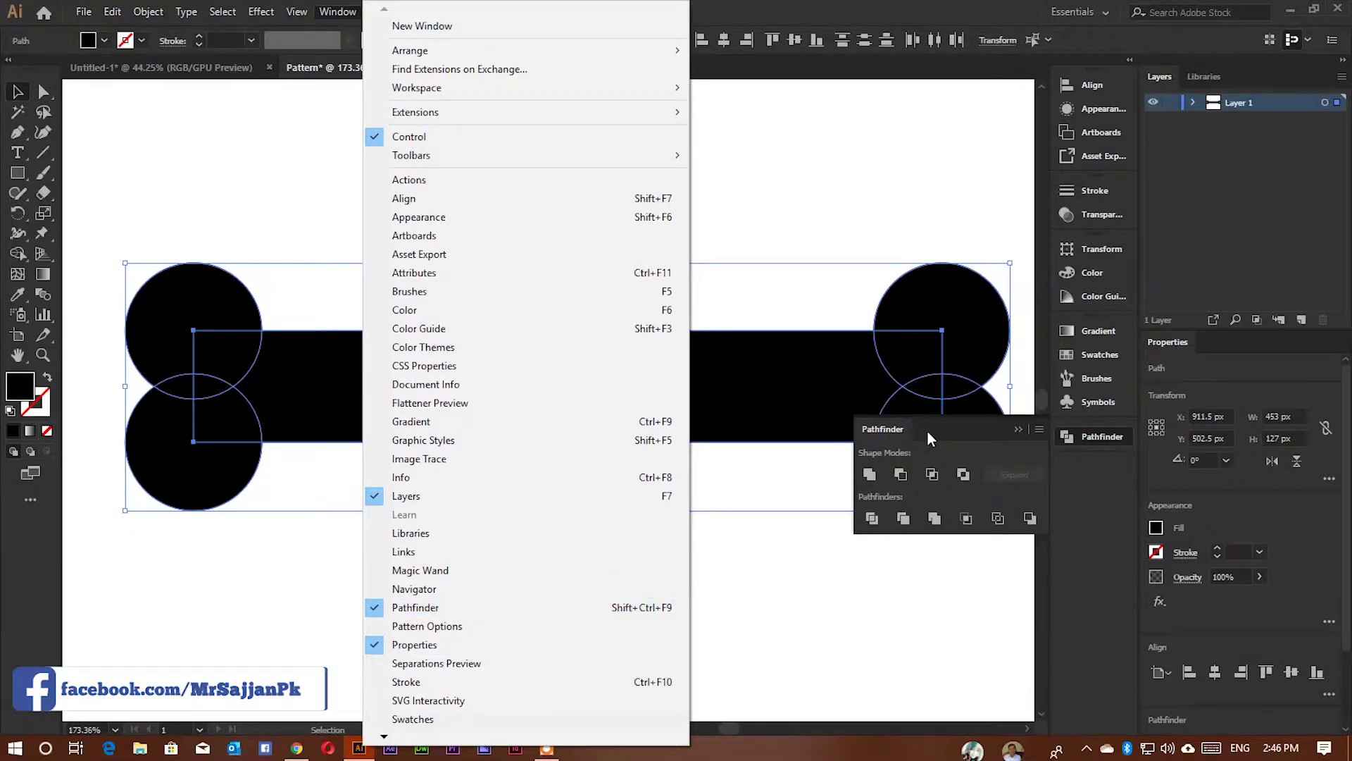
left_click_drag(896, 433, 580, 366)
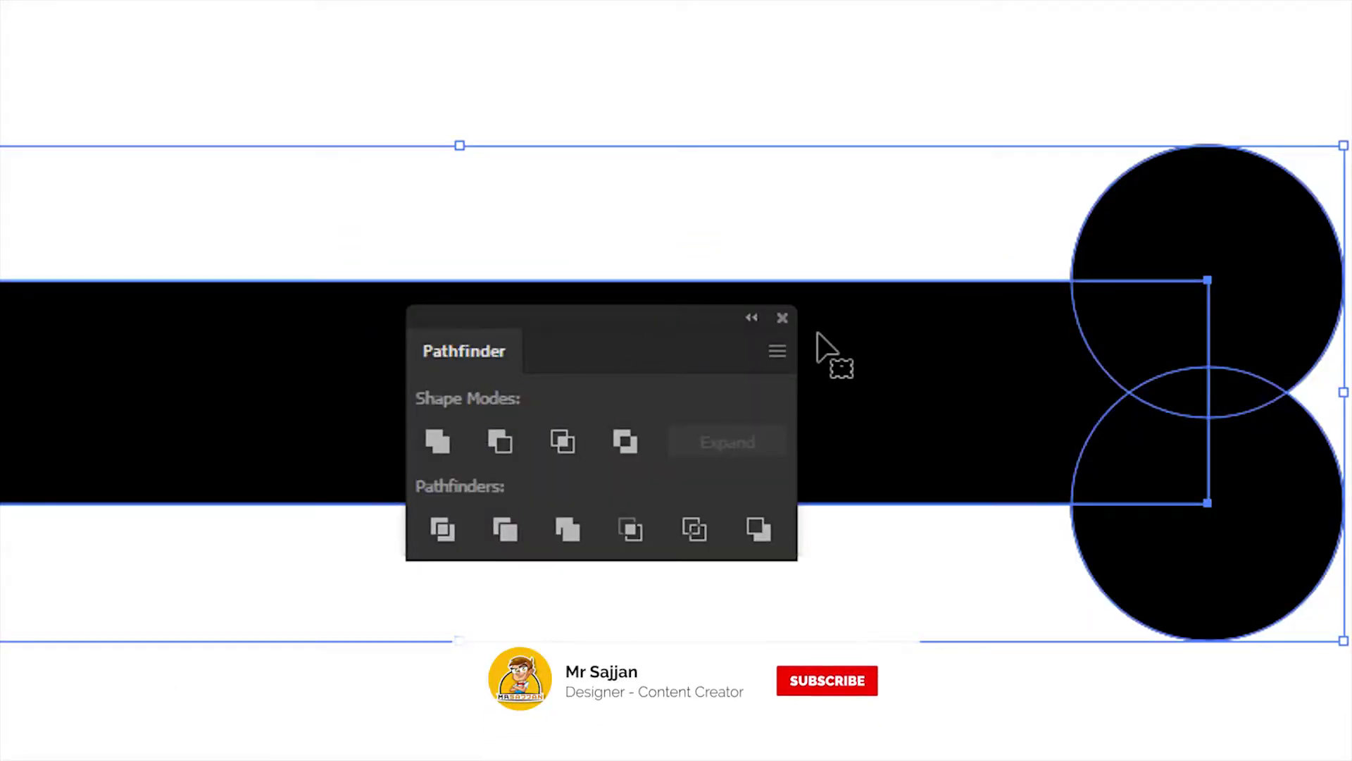
left_click(449, 441)
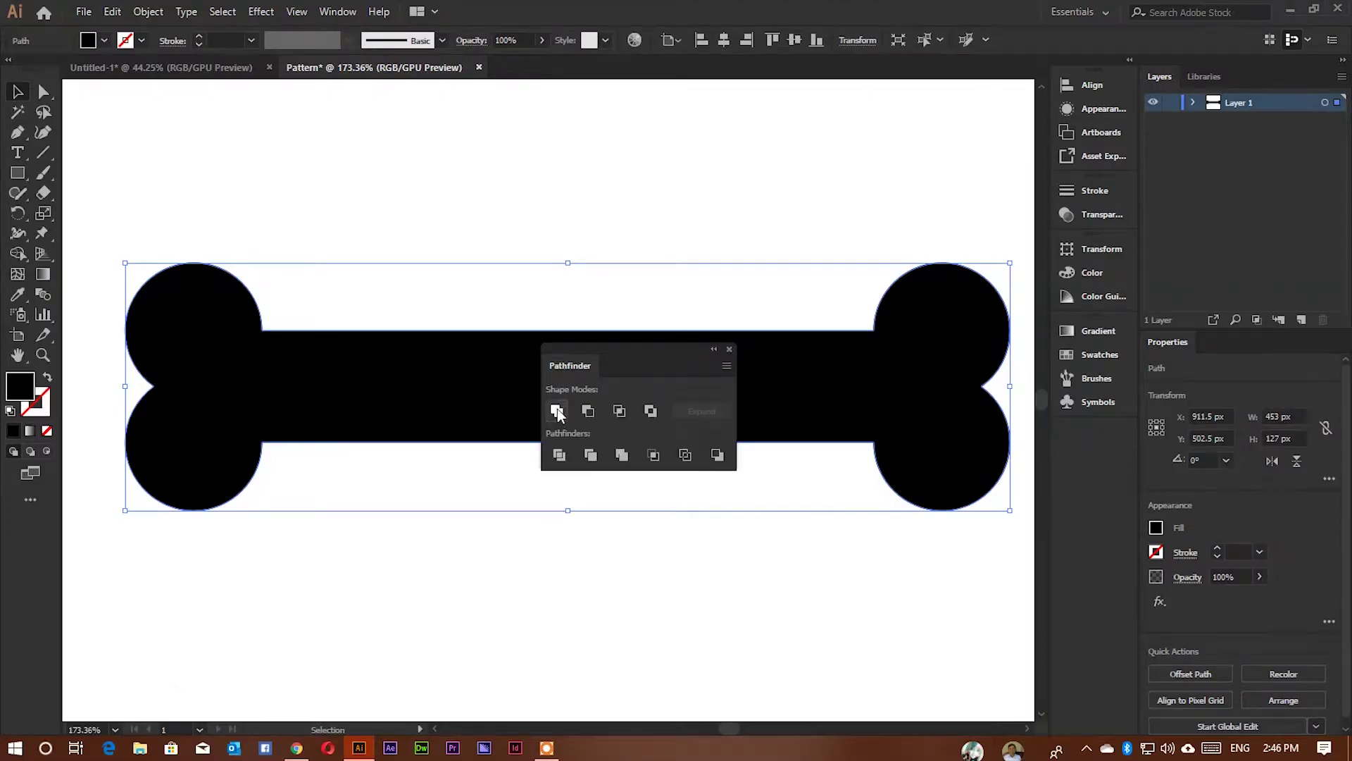
left_click_drag(569, 367, 1088, 433)
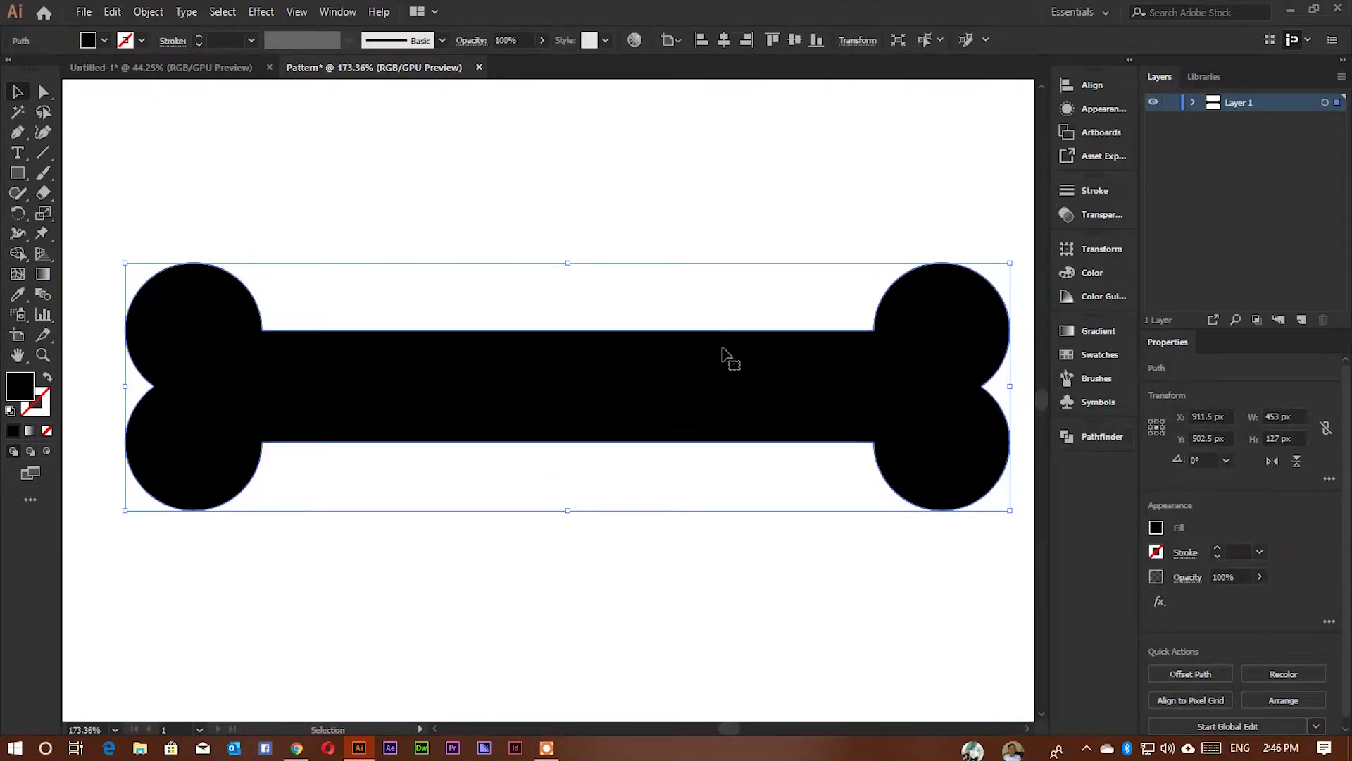
left_click(503, 266)
Select the bone and fill it with the cyan swatch.
left_click_drag(432, 378, 441, 326)
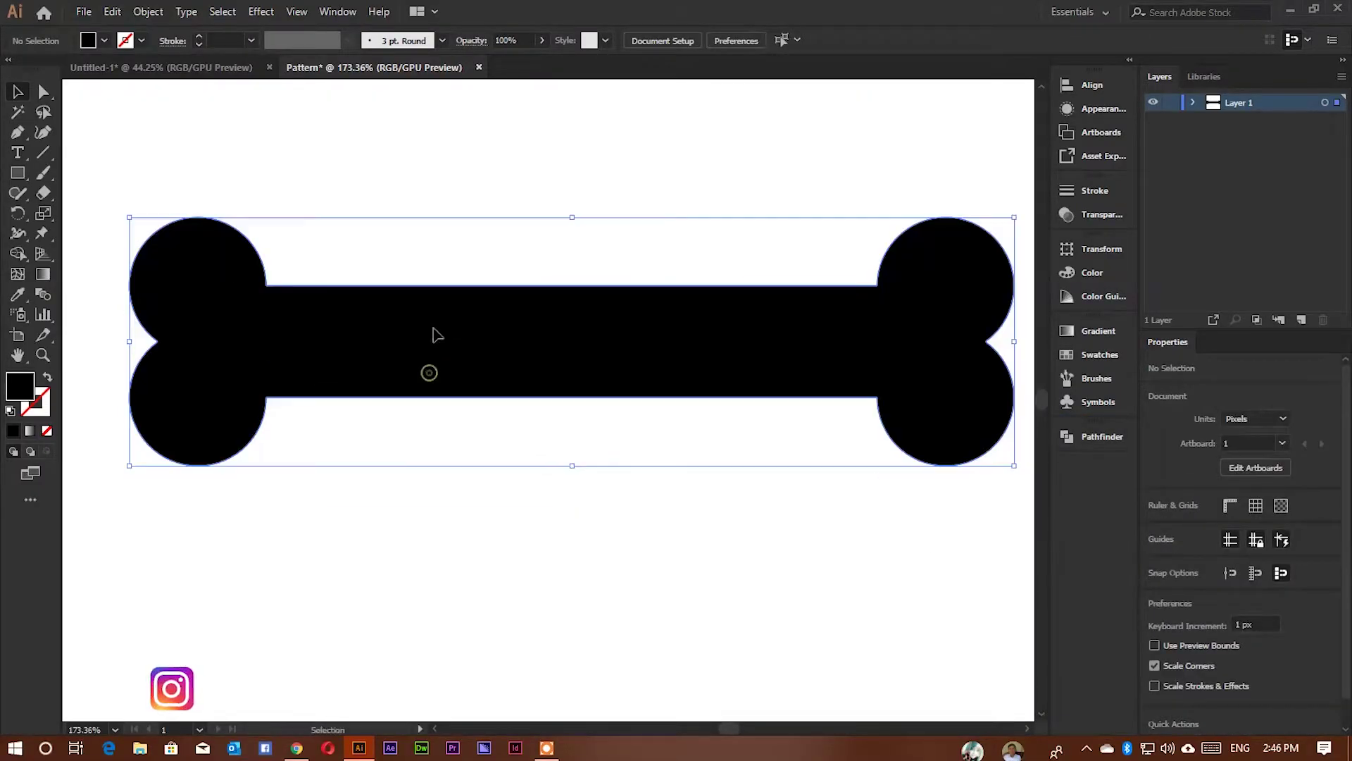
key("ctrl+z")
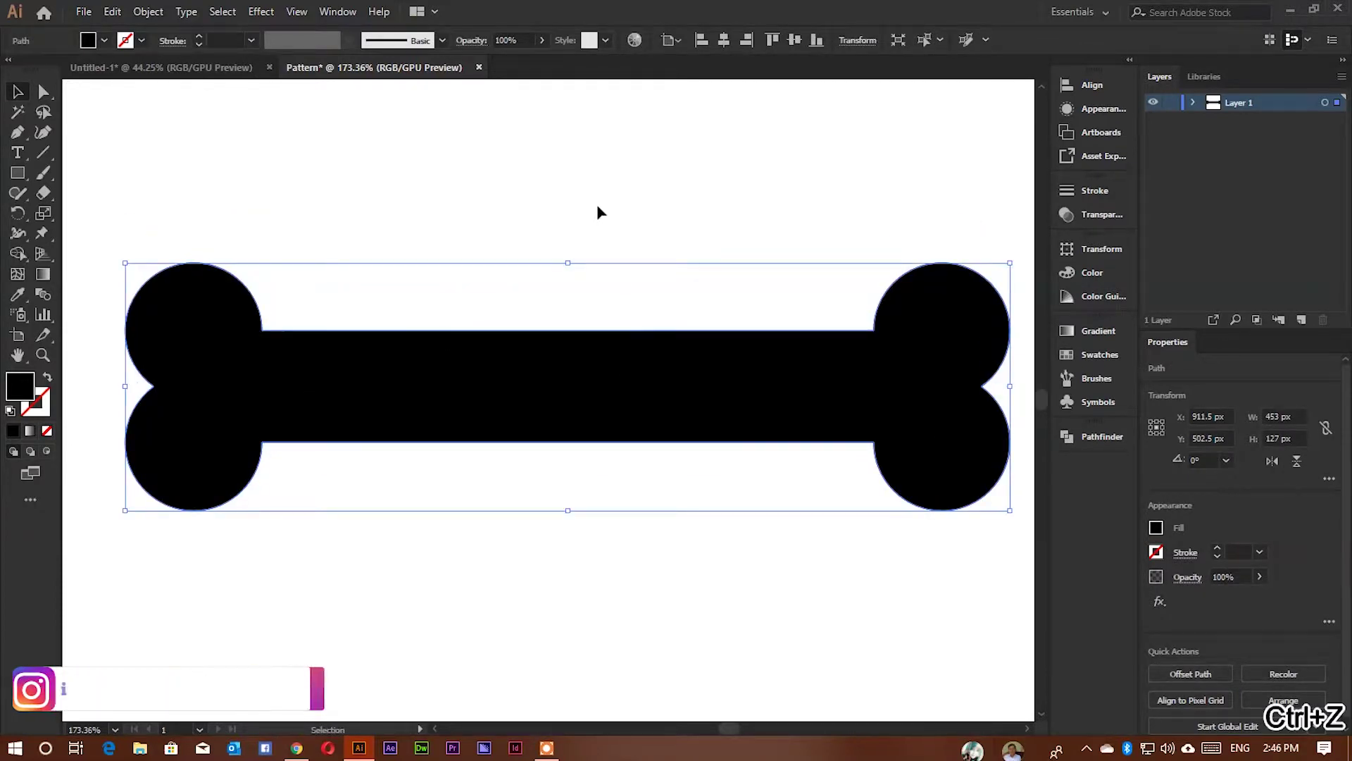
left_click(591, 196)
left_click_drag(527, 221, 476, 554)
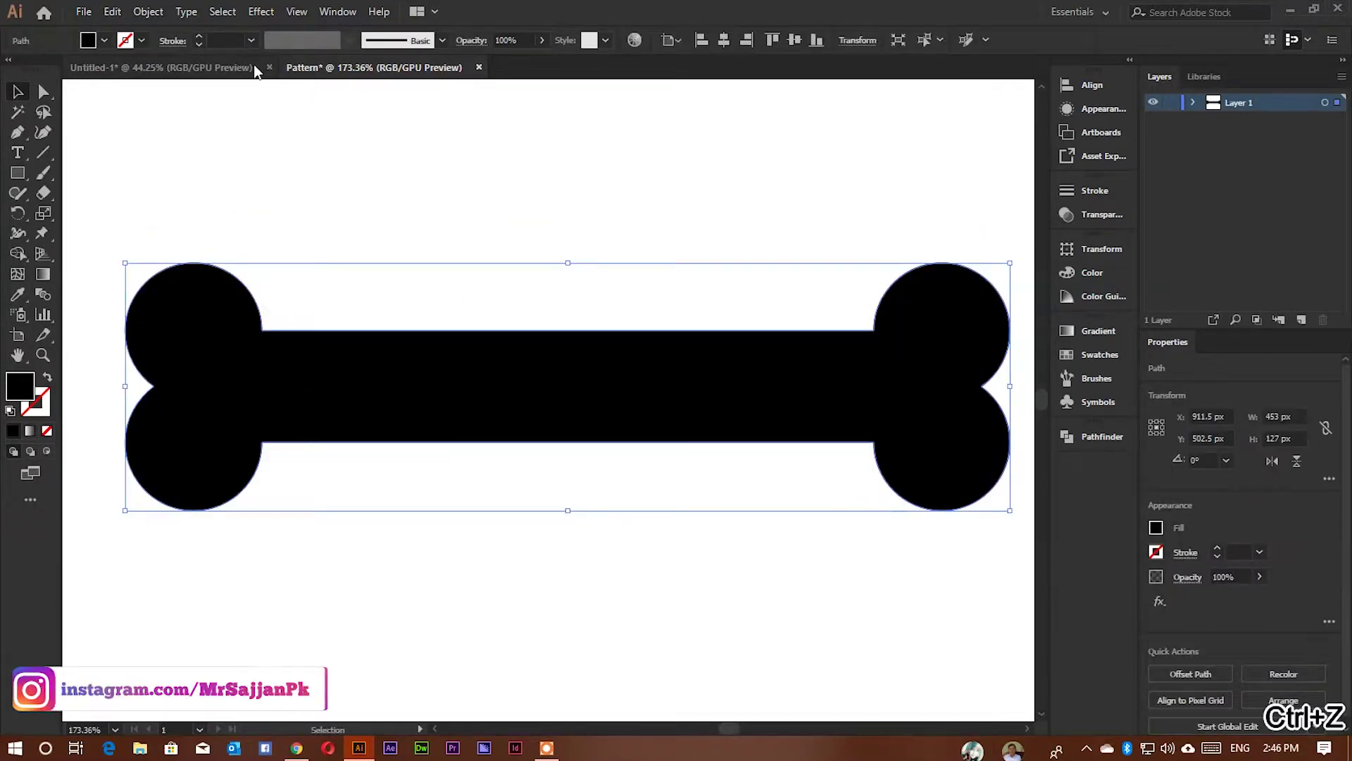
left_click(1090, 359)
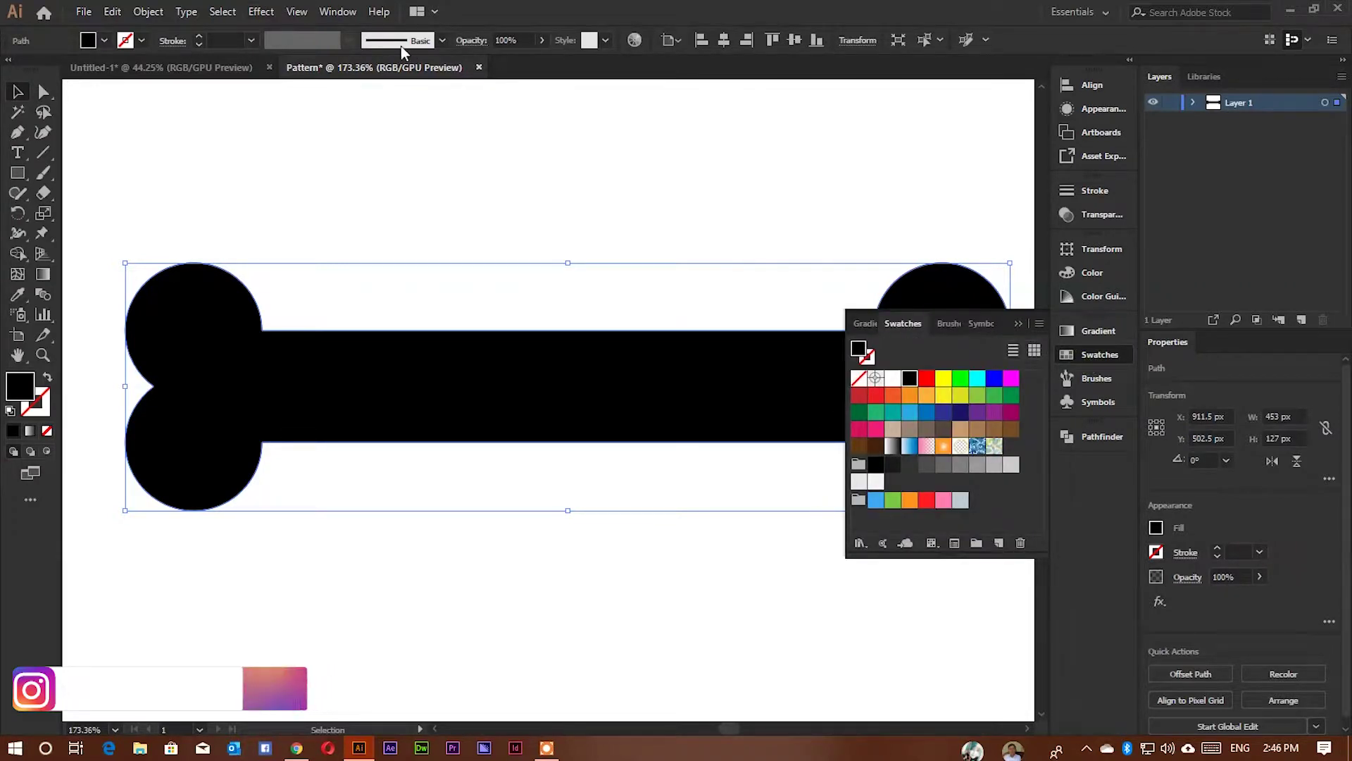
left_click(337, 12)
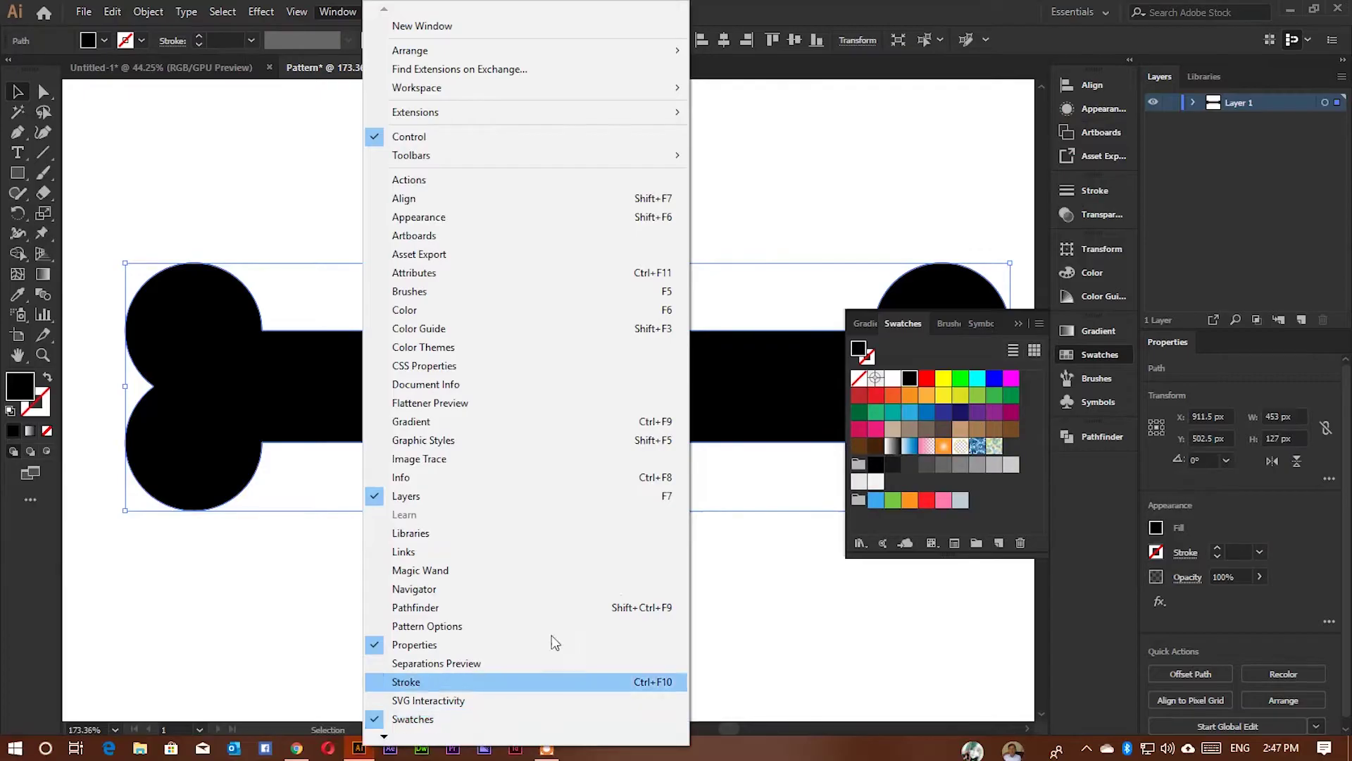
left_click(907, 322)
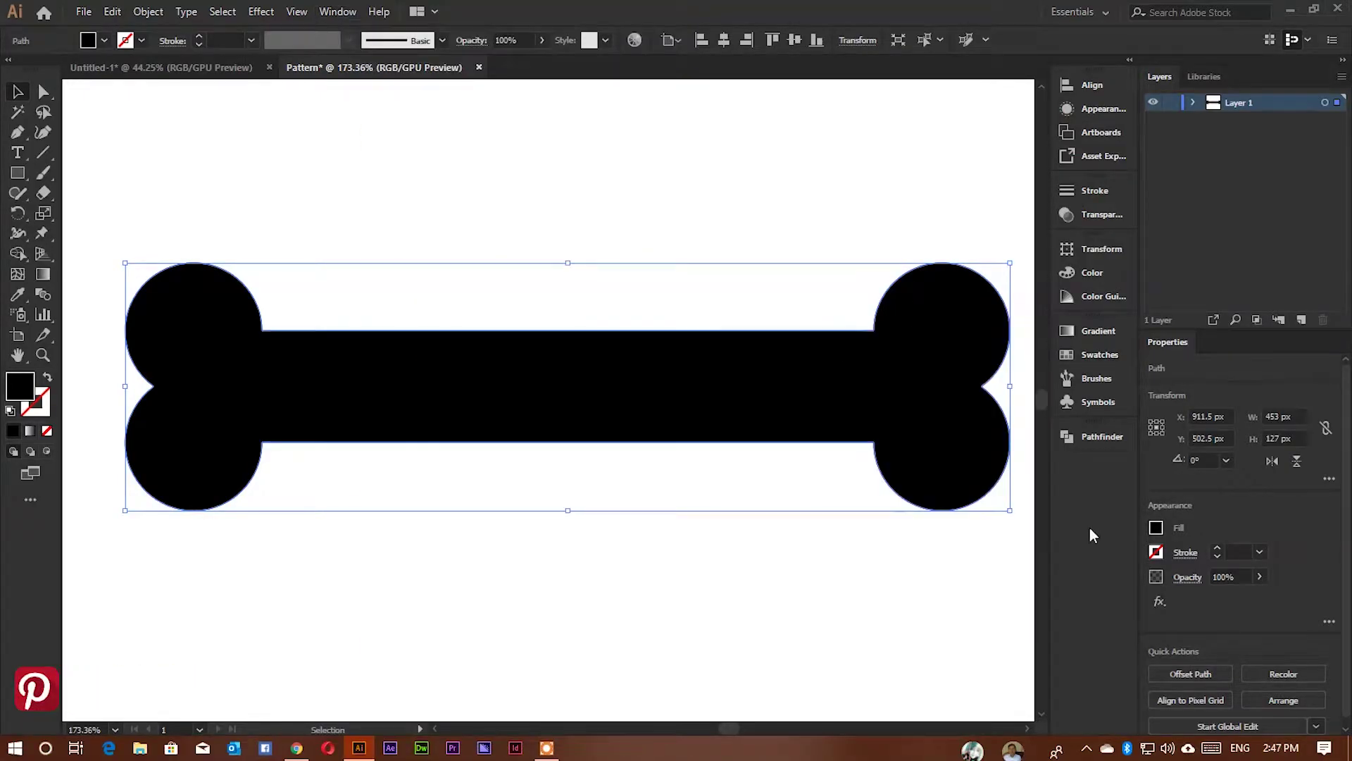
left_click(1092, 356)
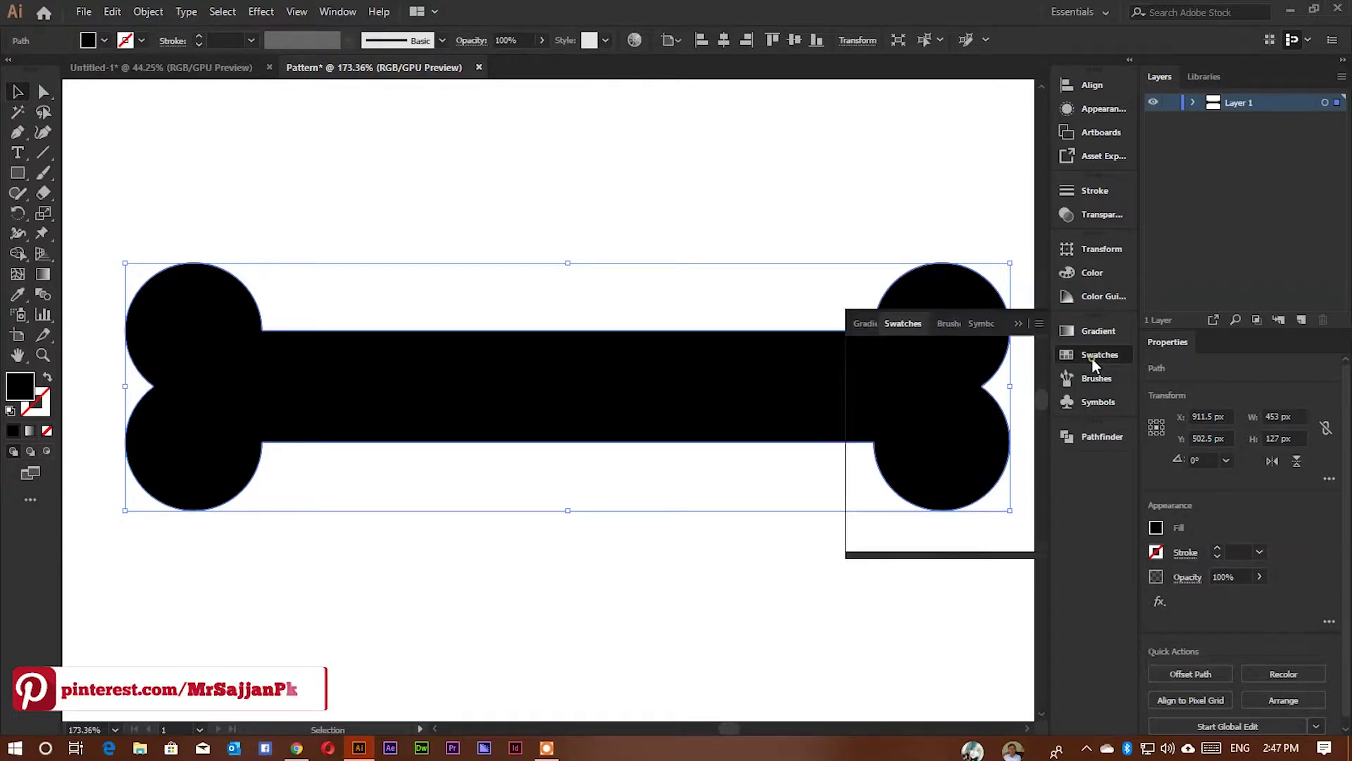
left_click(977, 380)
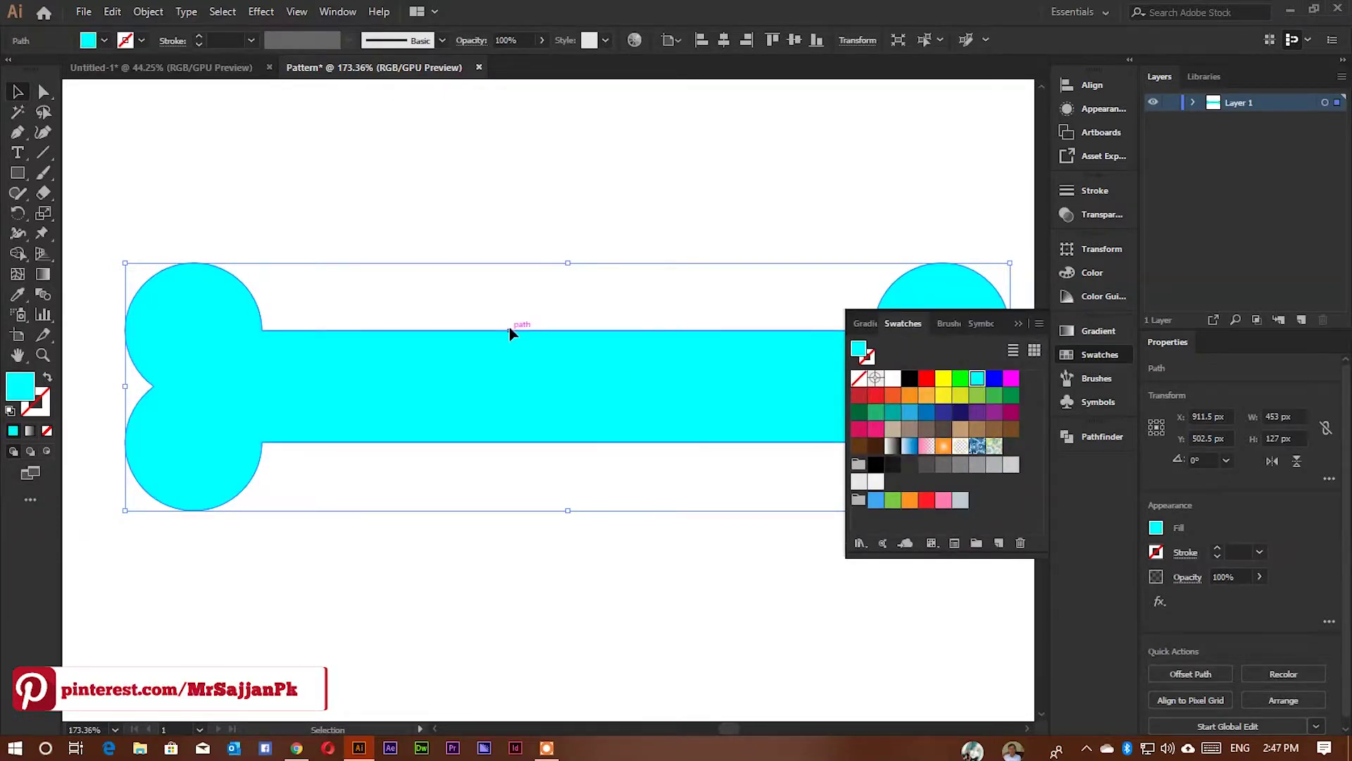
left_click(512, 297)
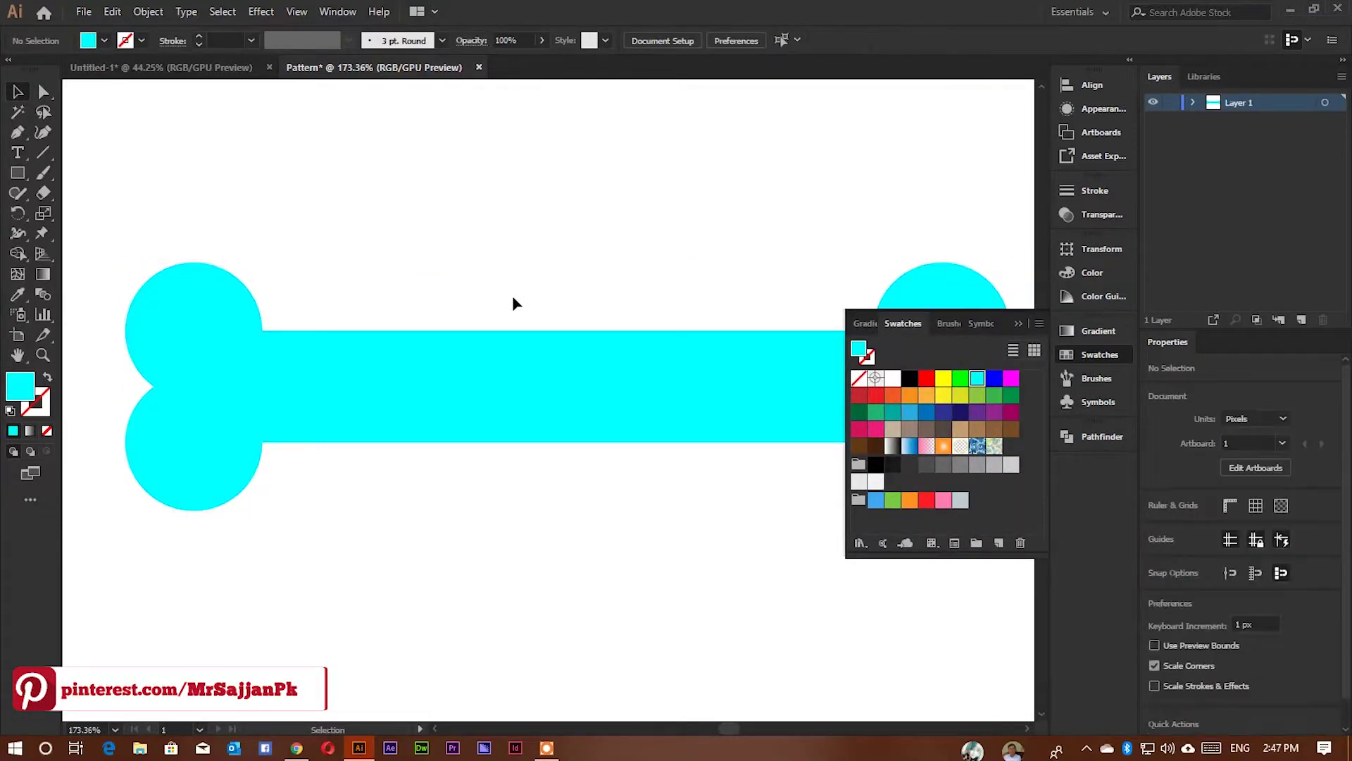
left_click(1016, 323)
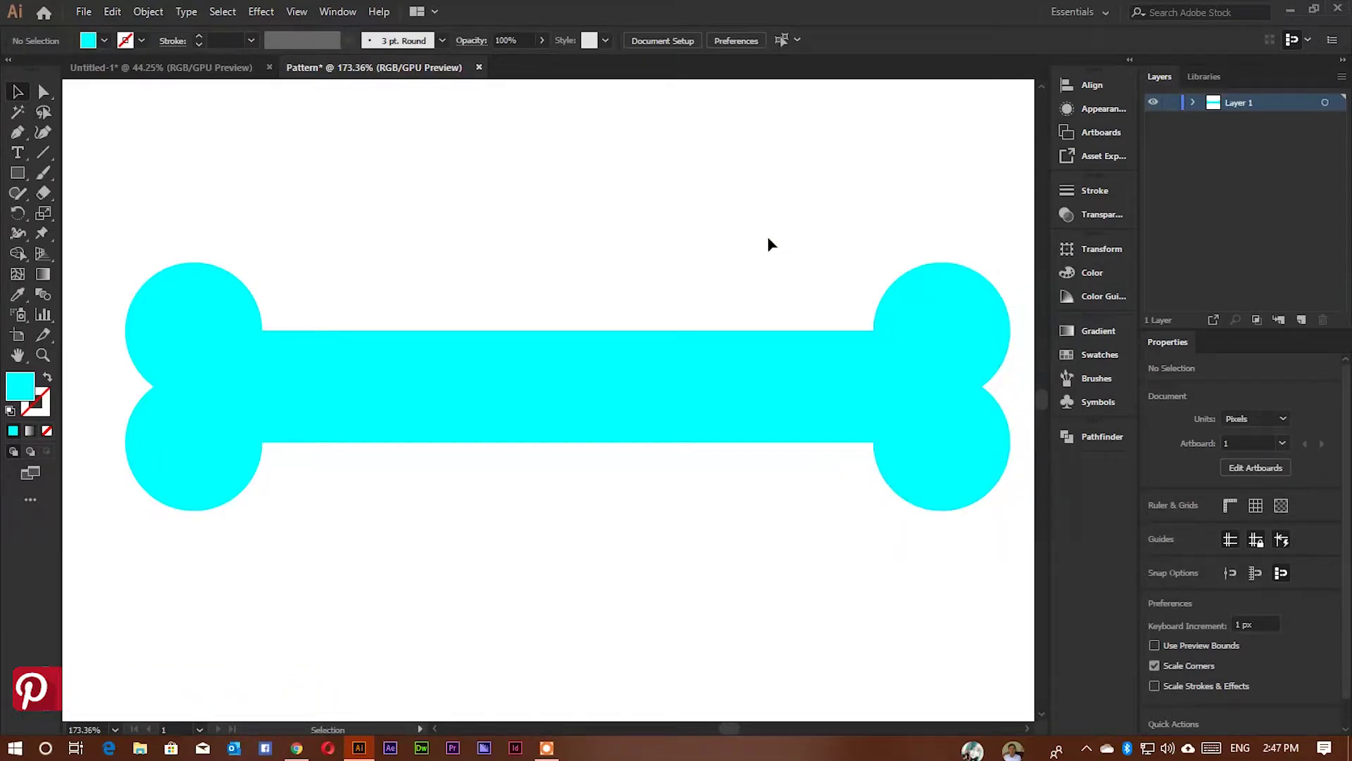
Fit the artboard, zoom in around the bone, and reselect it.
key("ctrl+0")
key("z")
left_click_drag(670, 341, 748, 436)
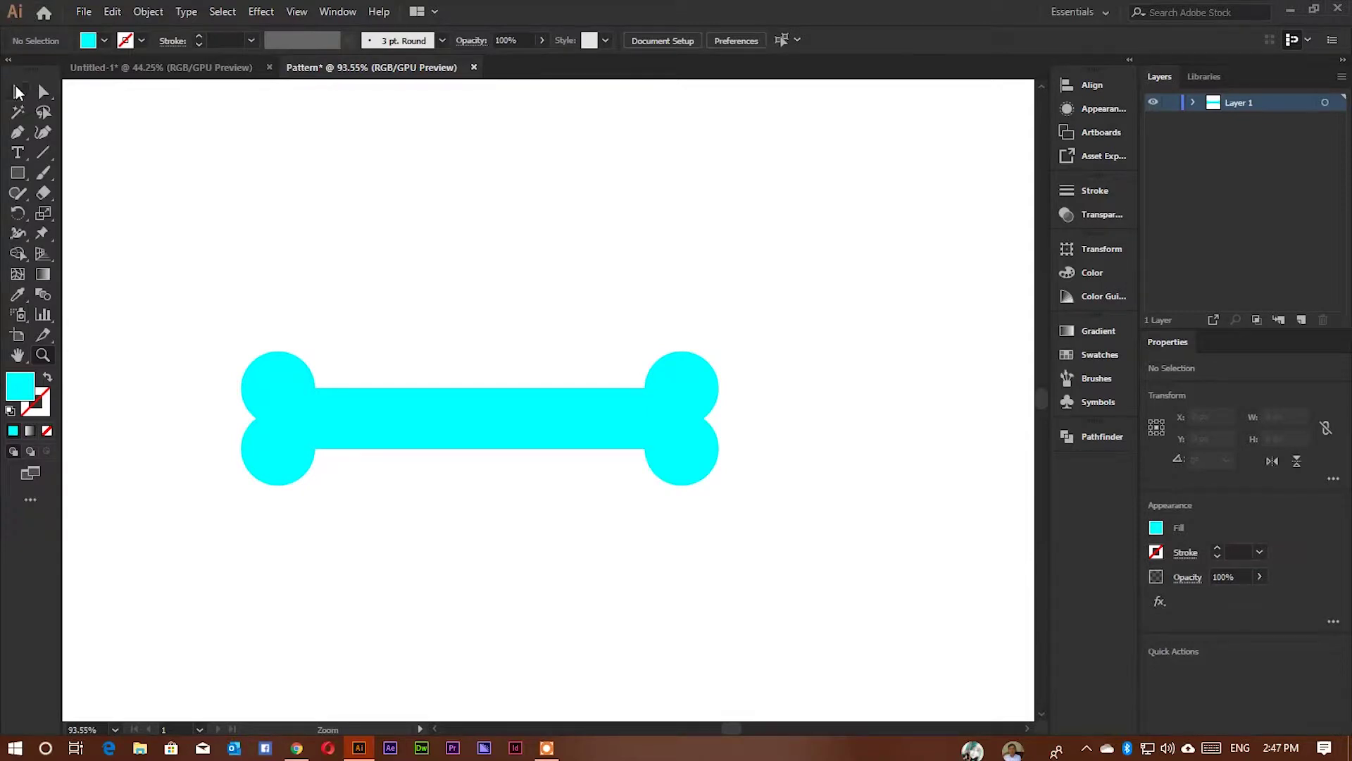
key("v")
left_click_drag(427, 306, 415, 204)
left_click(437, 293)
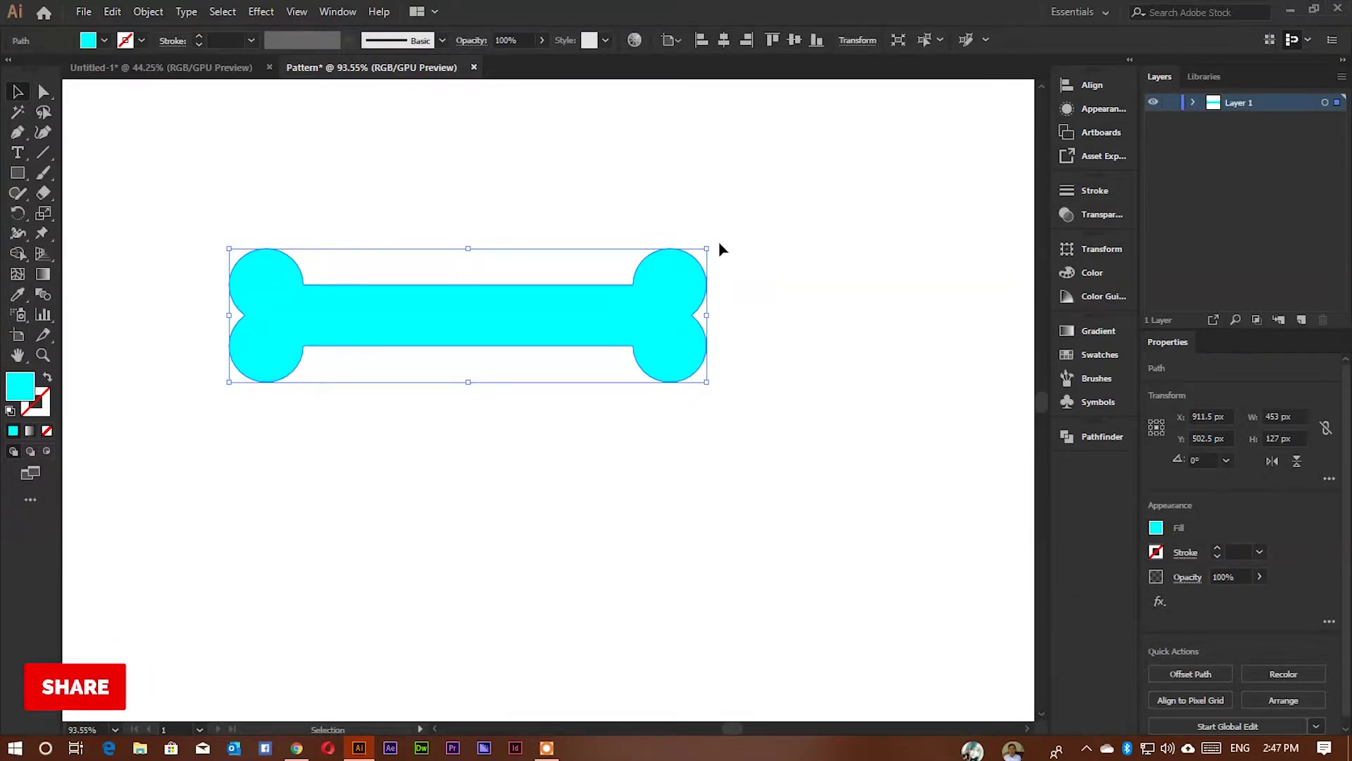
Rotate the first bone to 45° and nudge it down and right.
mouse_move(711, 243)
left_mouse_down()
mouse_move(505, 515)
mouse_move(265, 275)
left_mouse_up()
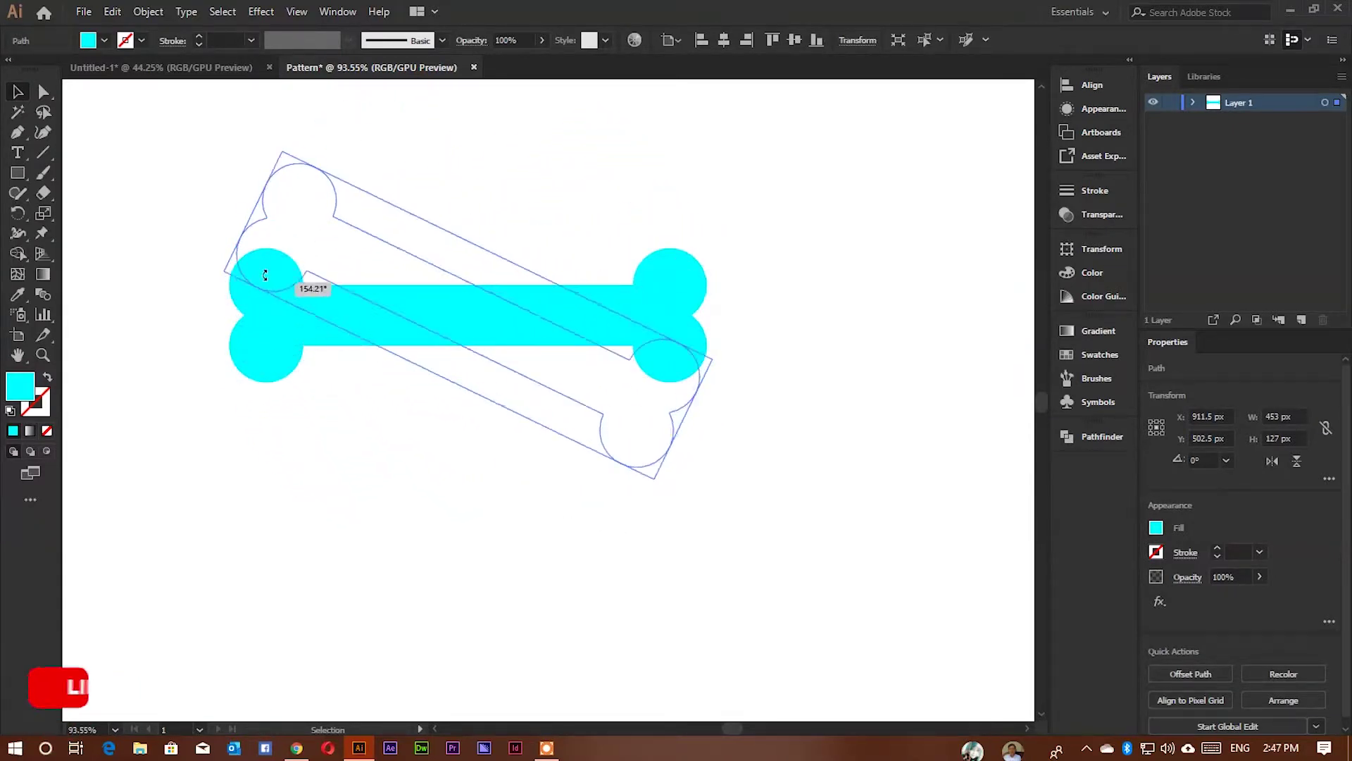
left_click_drag(265, 275, 689, 419)
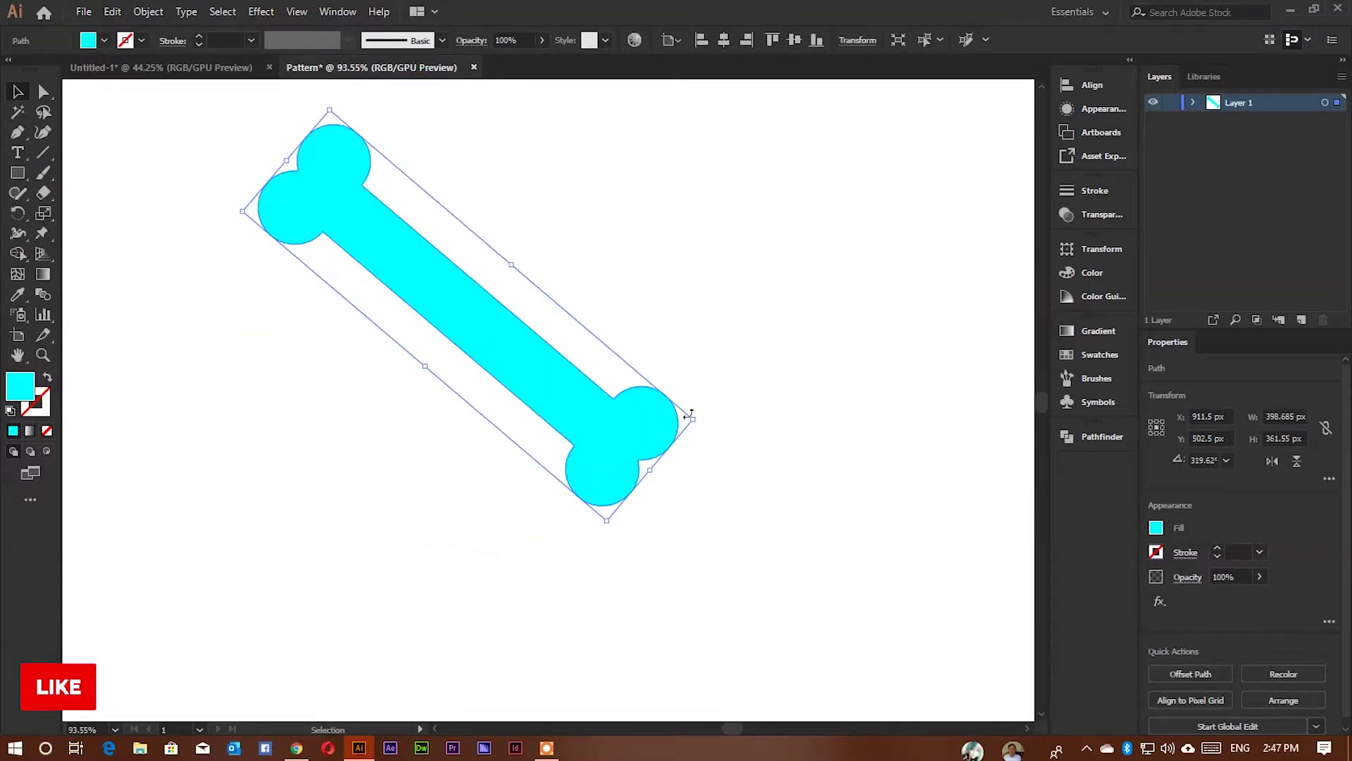
key("ctrl+z")
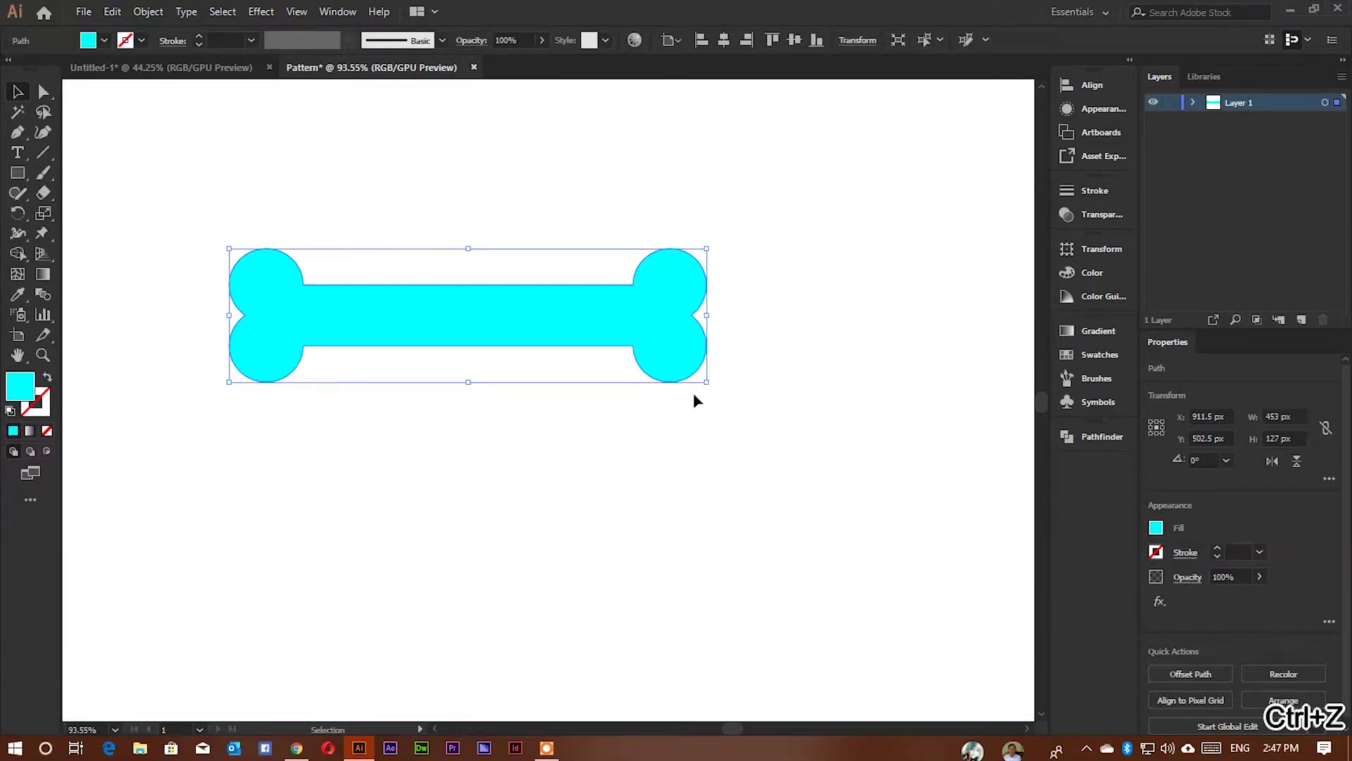
left_click(717, 248)
mouse_move(718, 281)
left_mouse_down()
mouse_move(691, 465)
mouse_move(628, 528)
mouse_move(519, 552)
mouse_move(356, 507)
mouse_move(287, 371)
mouse_move(338, 226)
mouse_move(603, 187)
mouse_move(725, 334)
left_mouse_up()
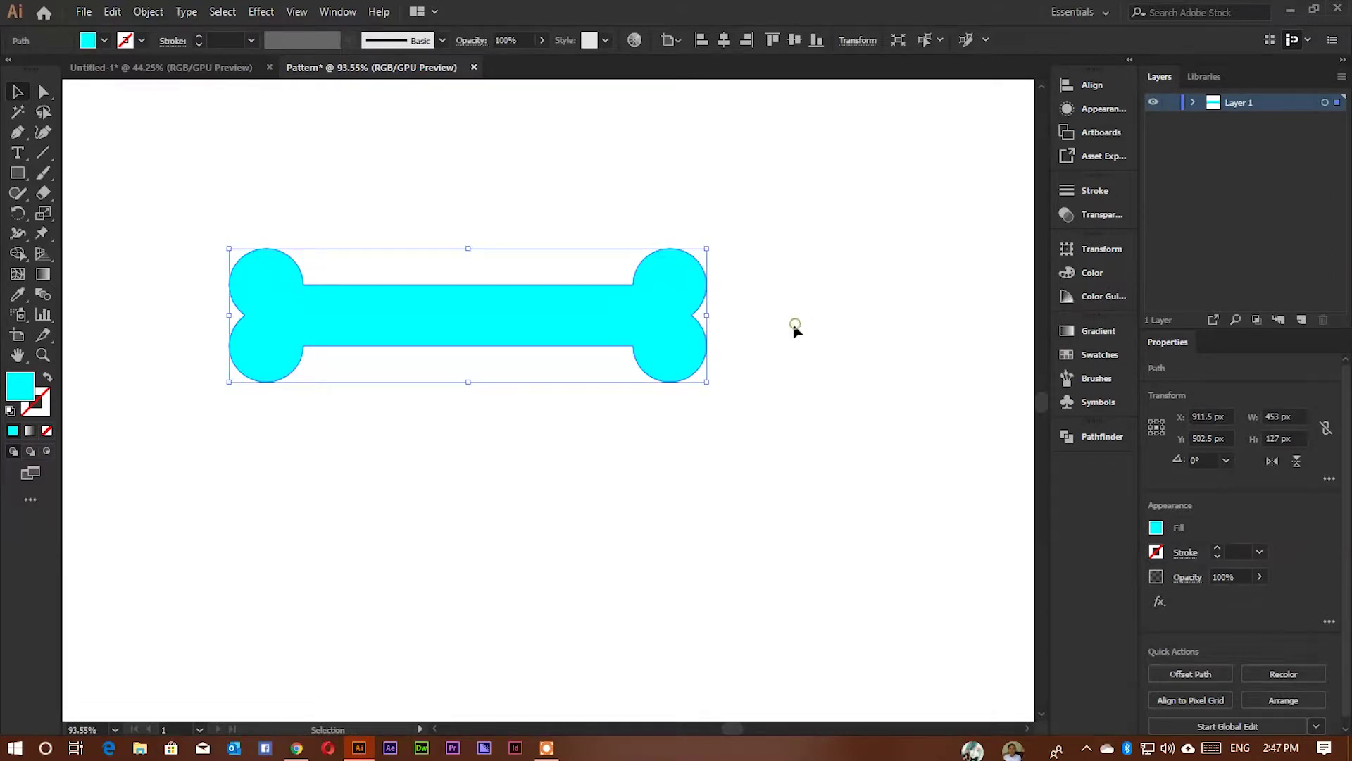
left_click(773, 314)
left_click(704, 310)
left_click_drag(716, 240, 717, 240)
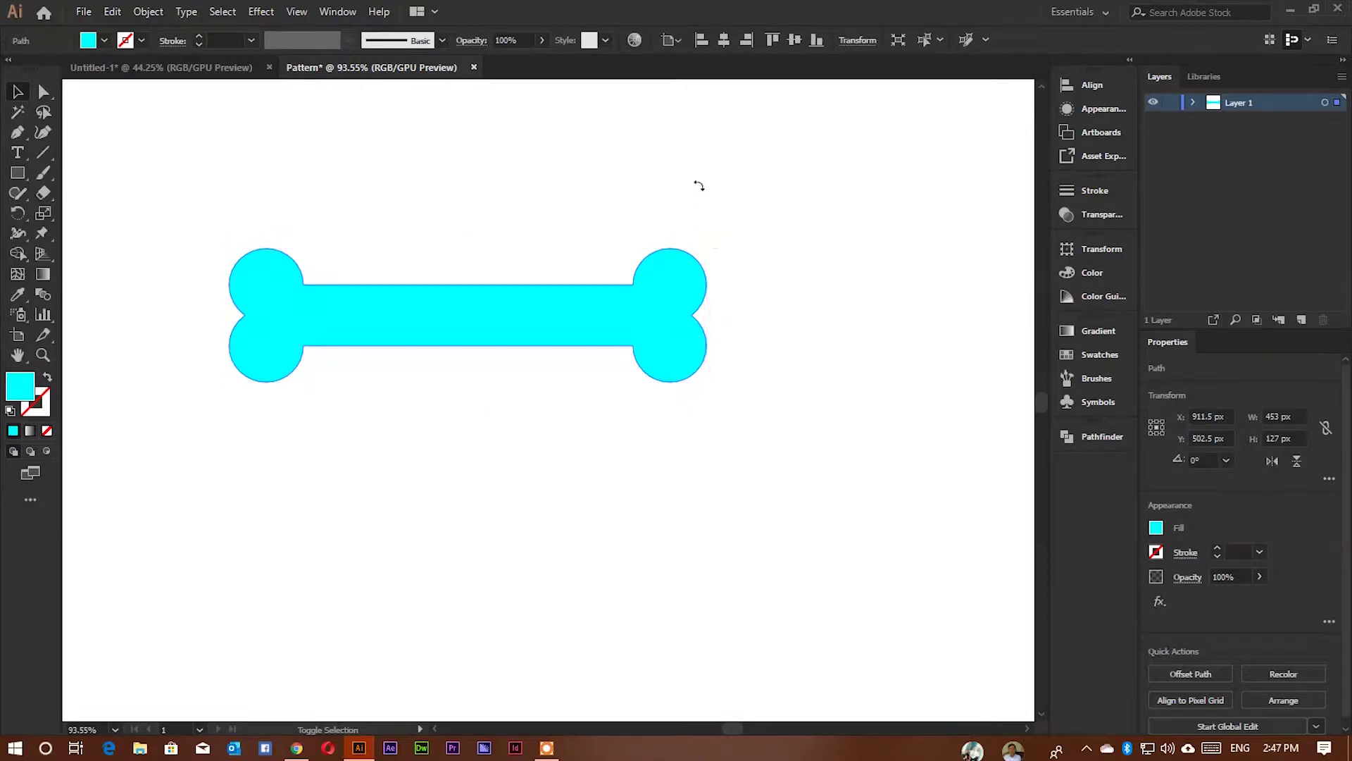
left_click_drag(684, 139, 677, 117)
left_click_drag(528, 250, 539, 306)
left_click(707, 359)
left_click(470, 364)
Duplicate the bone to the lower right and rotate the copy to 315°.
left_click_drag(468, 365, 596, 502)
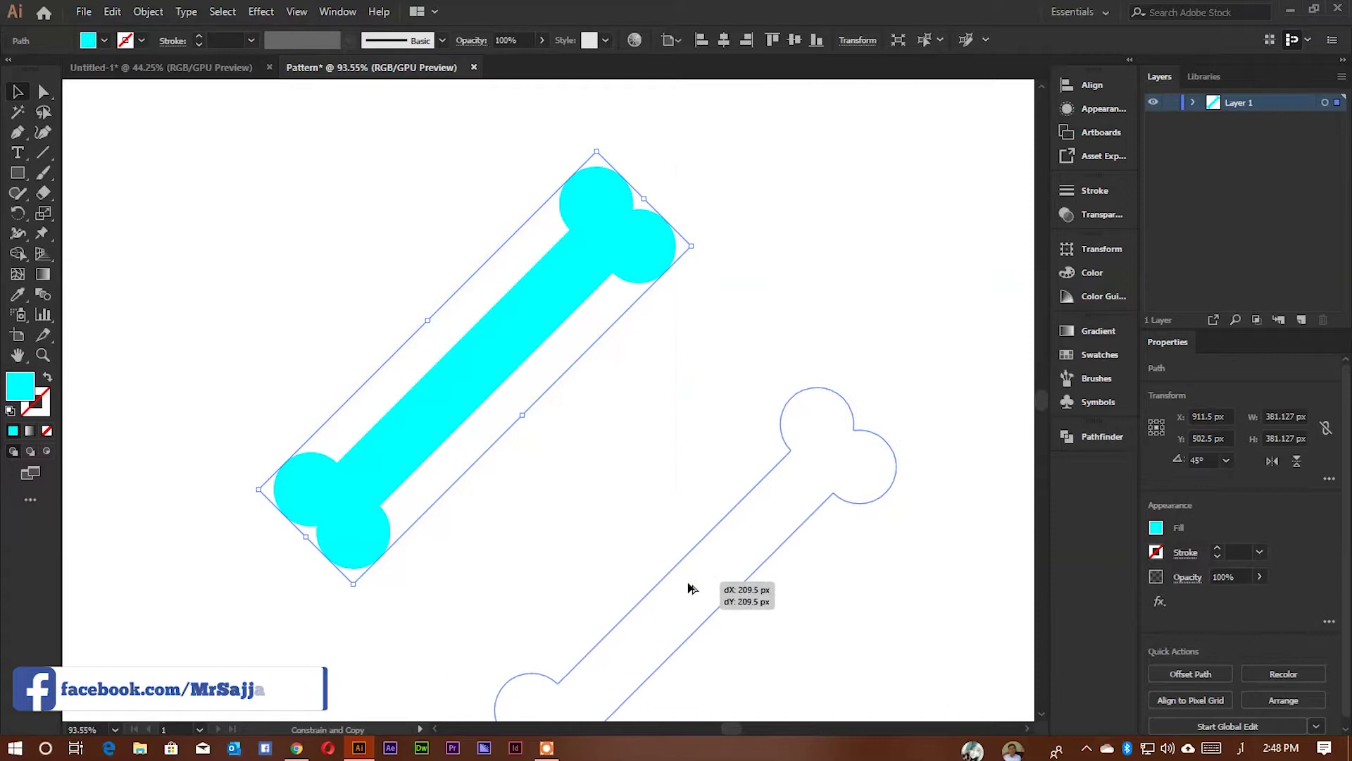
left_click_drag(596, 502, 689, 580)
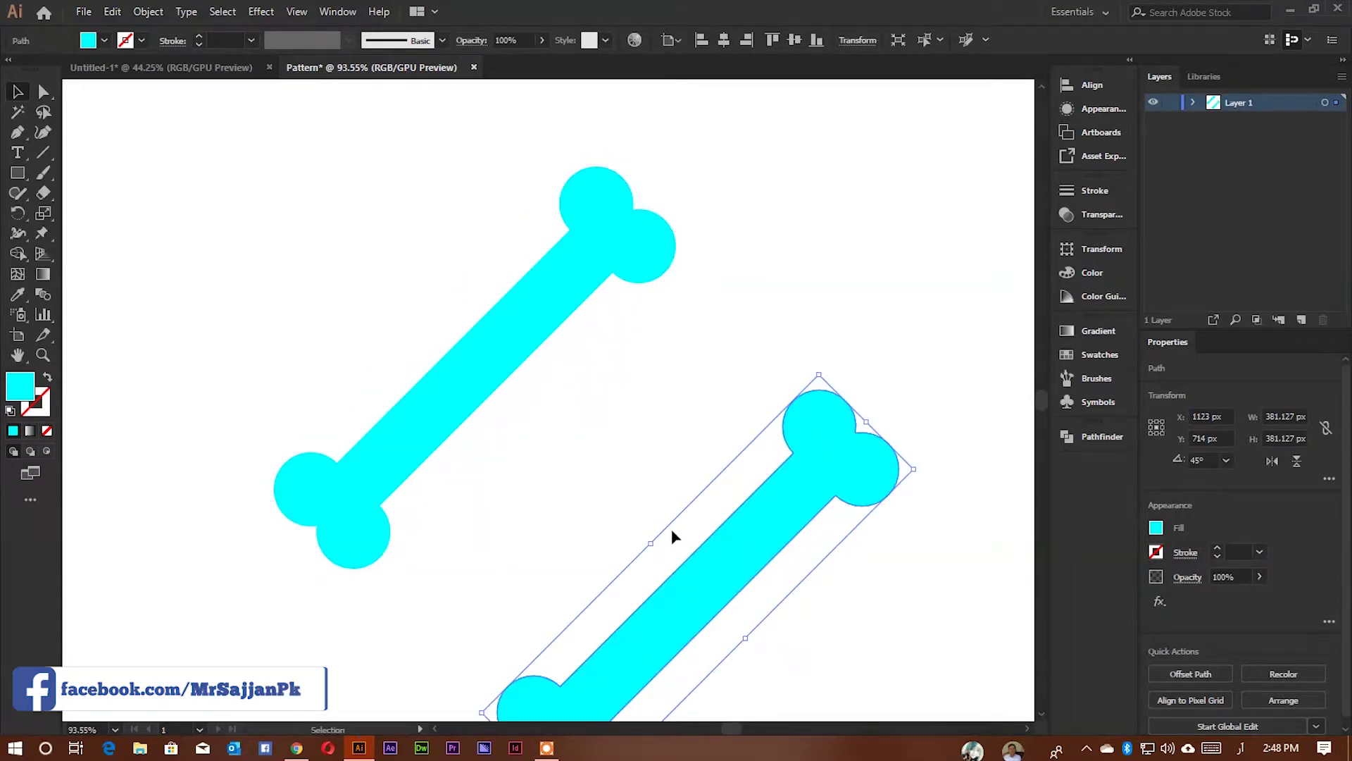
left_click_drag(670, 528, 582, 418)
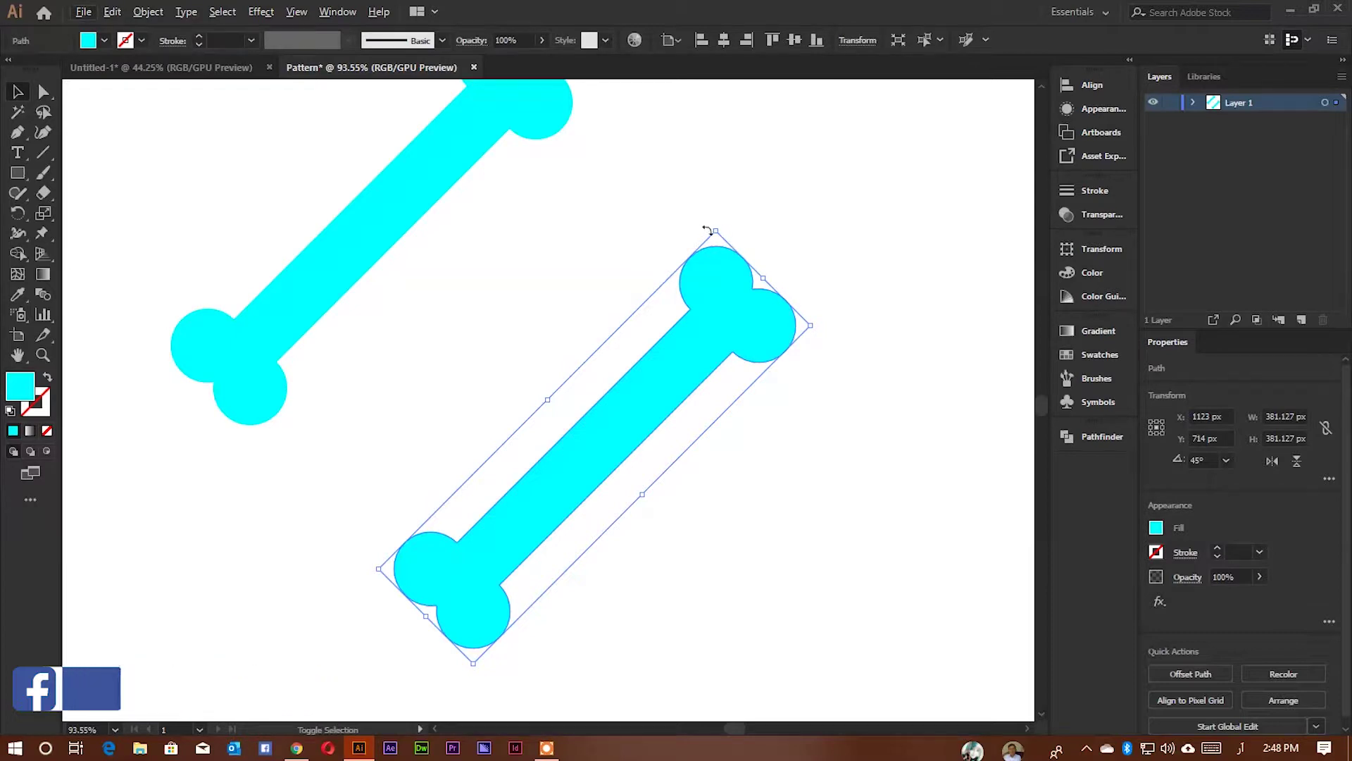
left_click_drag(726, 226, 787, 507)
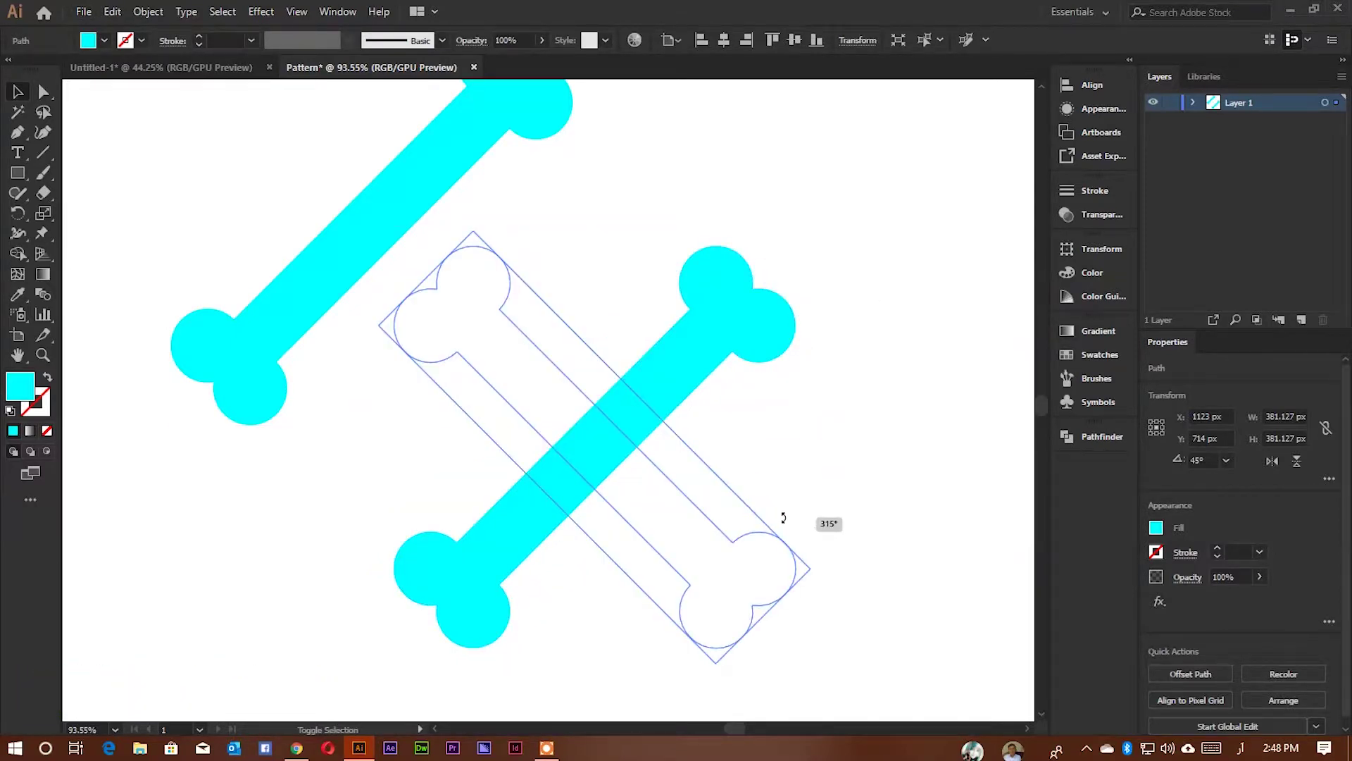
left_click_drag(783, 518, 783, 519)
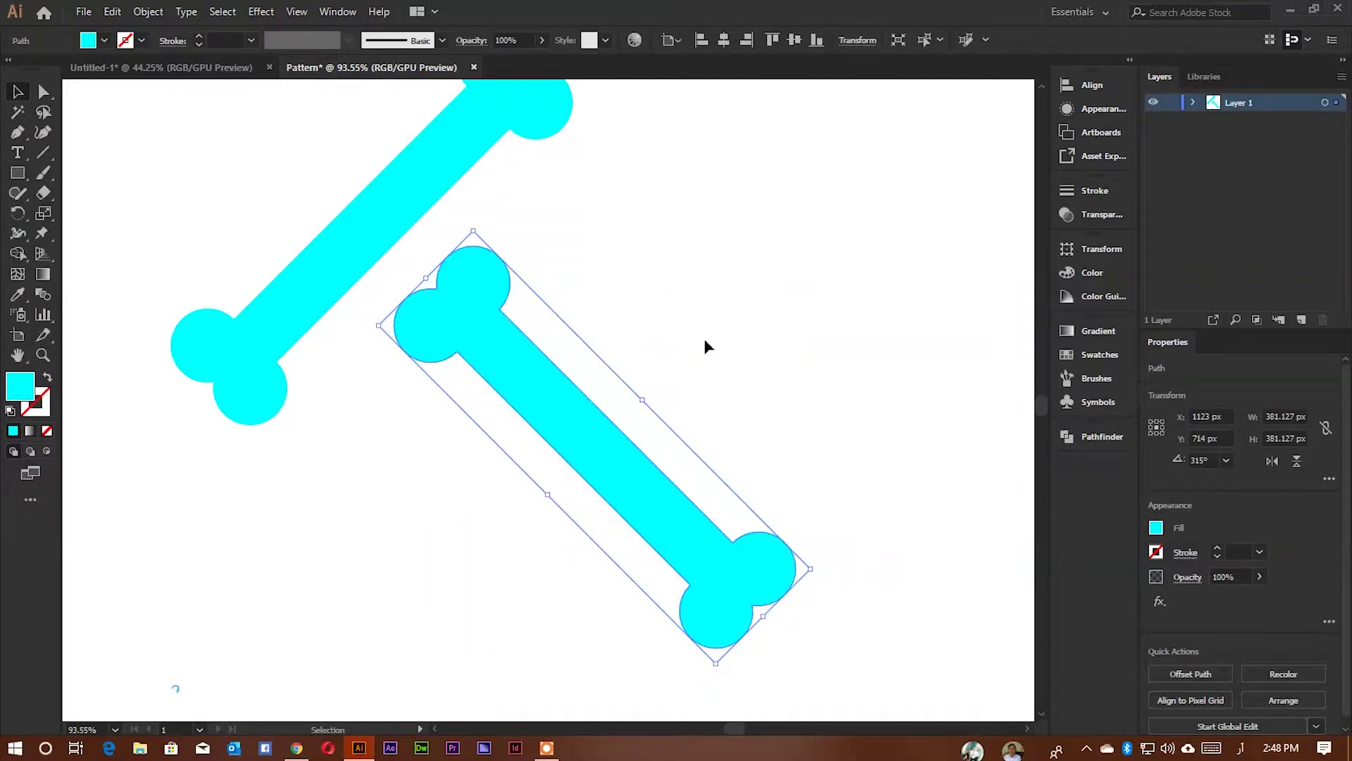
Fit the artboard in view and select both bones.
key("z")
left_click_drag(757, 344, 690, 336)
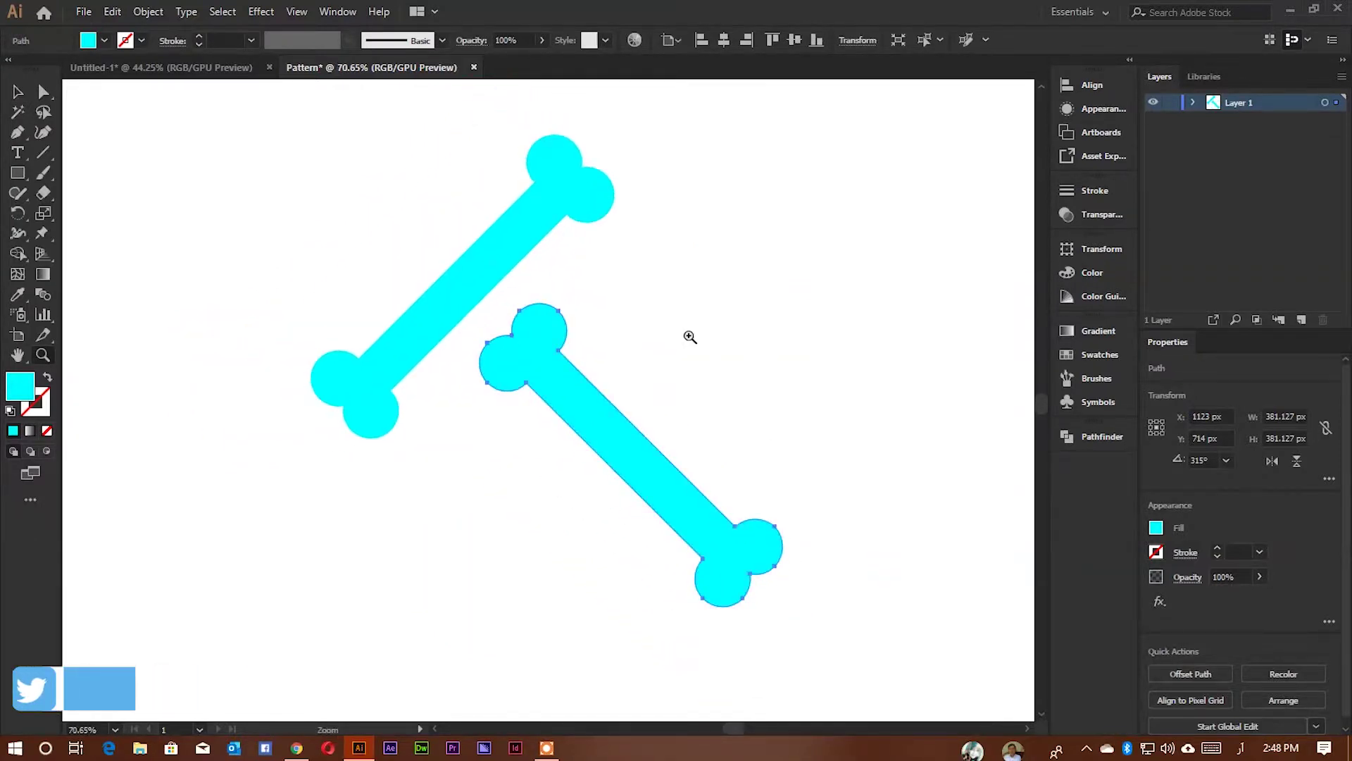
key("v")
left_click_drag(673, 226, 604, 247)
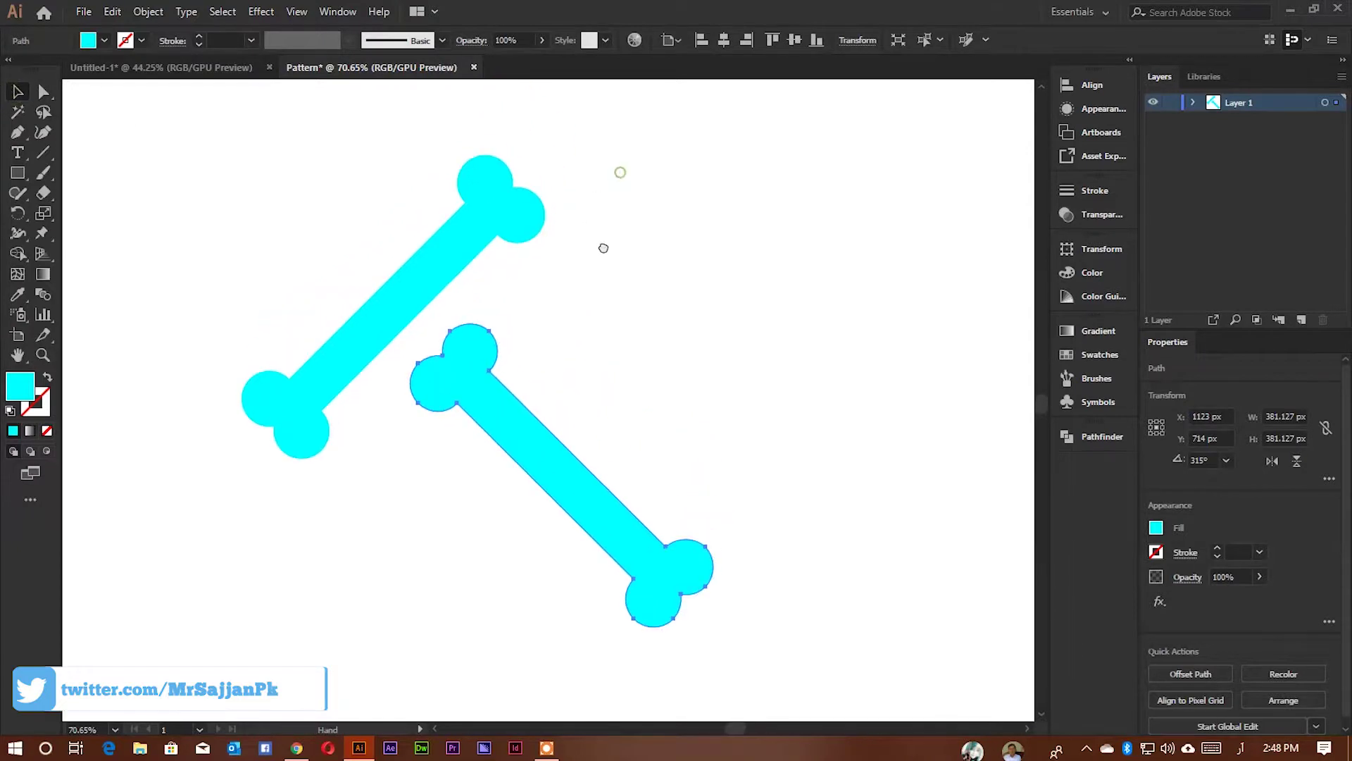
key("ctrl+0")
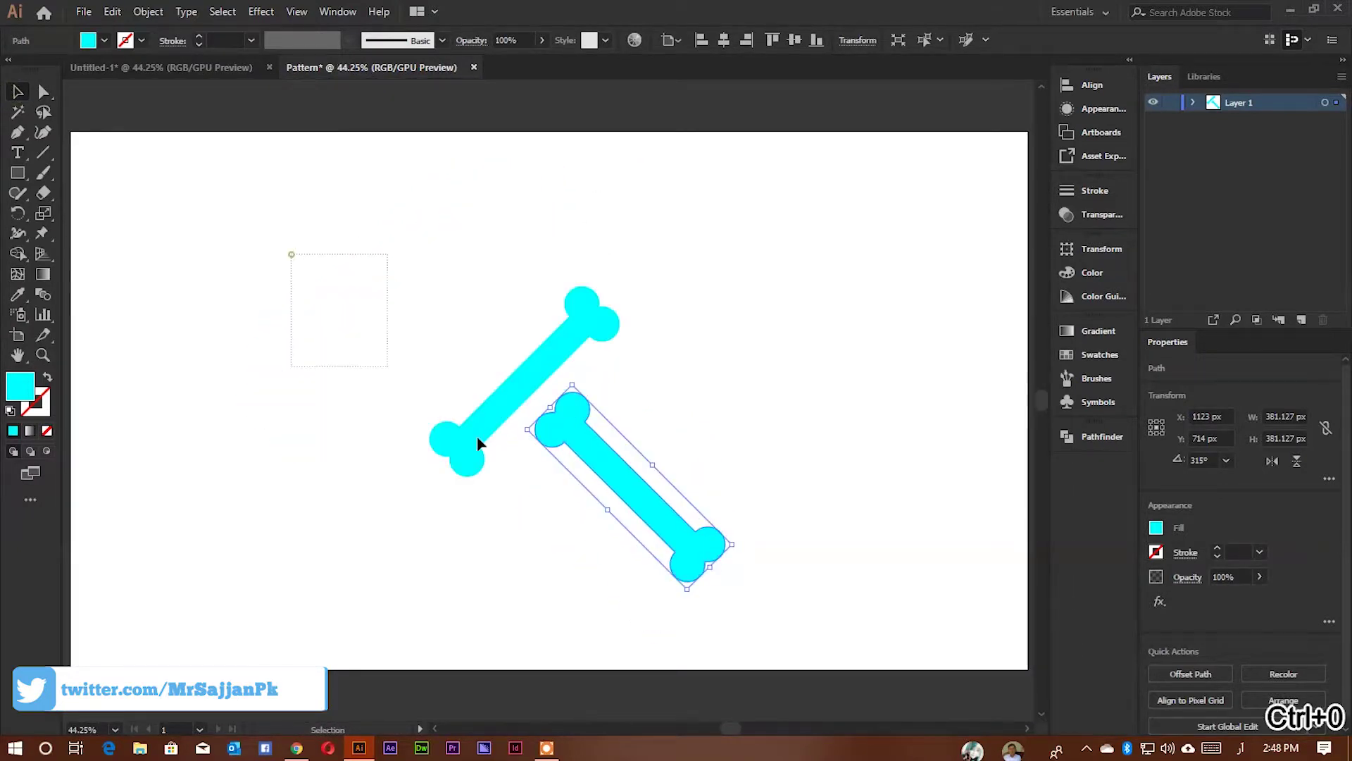
left_click(477, 443, "shift")
Scale both bones down together to 47.5 px.
mouse_move(725, 581)
left_mouse_down()
mouse_move(587, 469)
mouse_move(591, 484)
left_mouse_up()
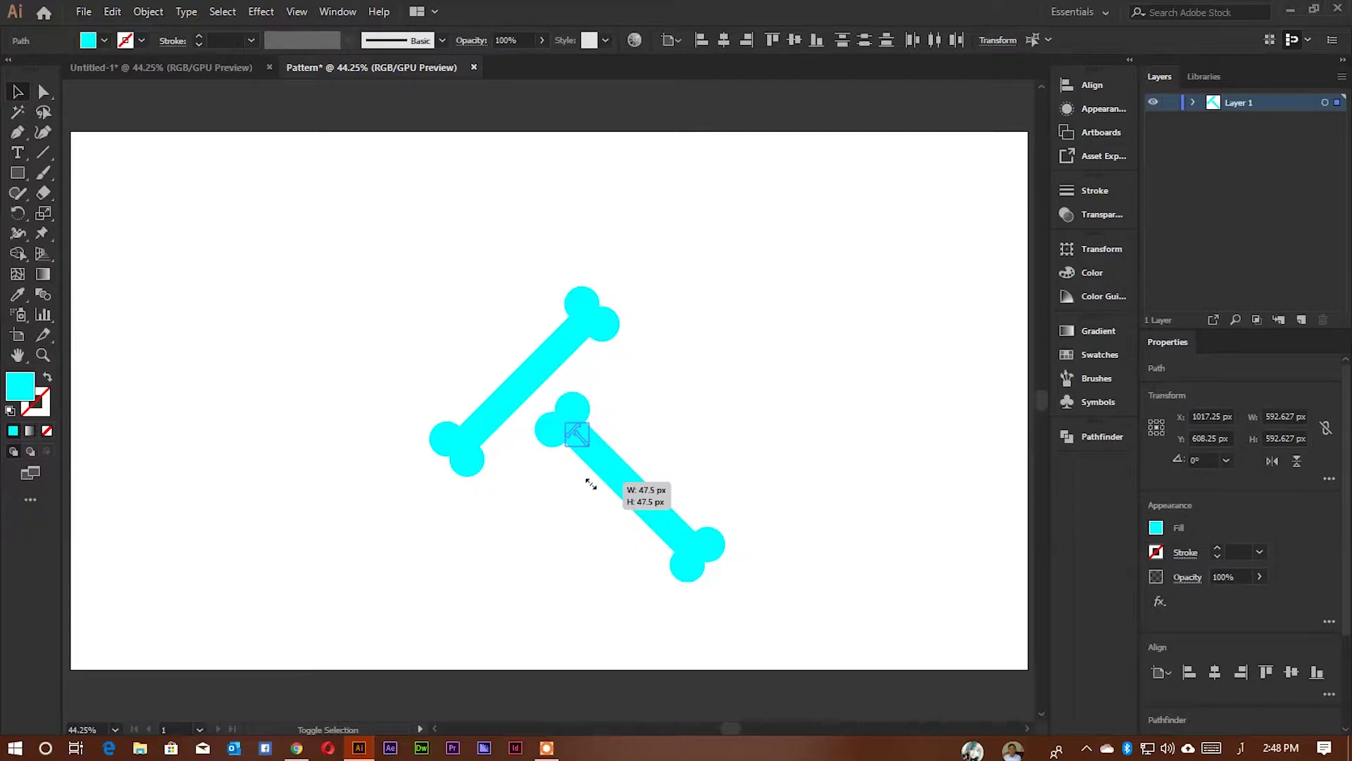
left_click_drag(590, 485, 591, 486)
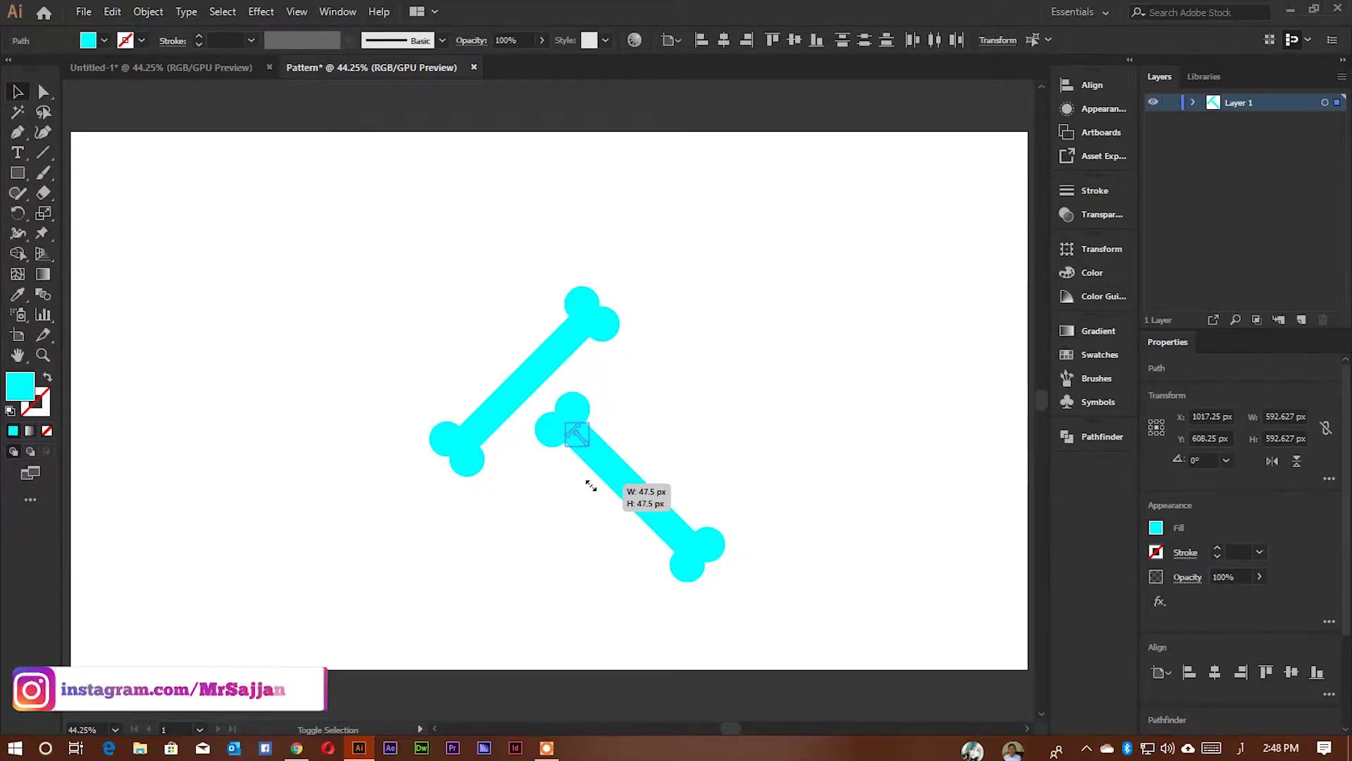
left_click_drag(591, 486, 597, 489)
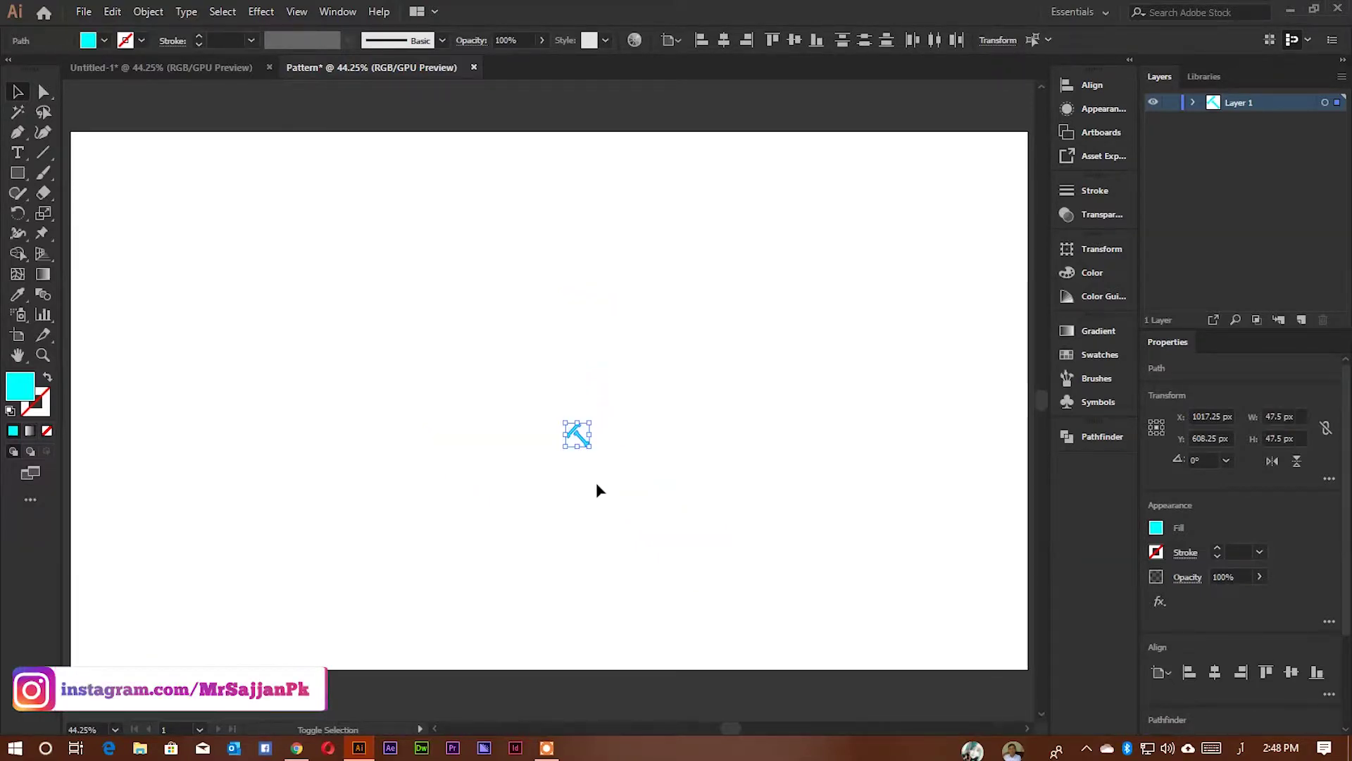
left_click(665, 452)
Group the two small bones and centre the group horizontally and vertically on the artboard.
left_click_drag(547, 438, 885, 502)
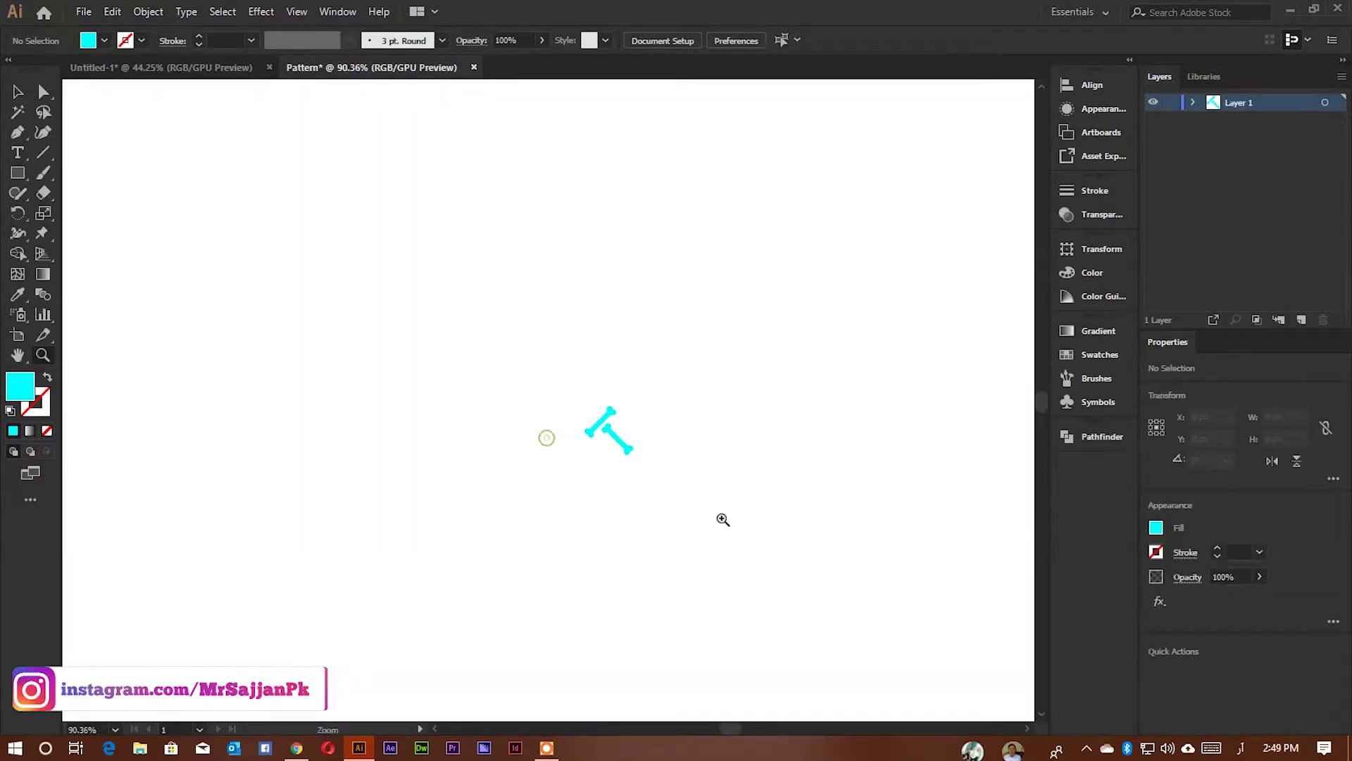
left_click_drag(532, 474, 435, 449)
mouse_move(528, 376)
left_mouse_down()
mouse_move(670, 467)
mouse_move(577, 439)
left_mouse_up()
key("v")
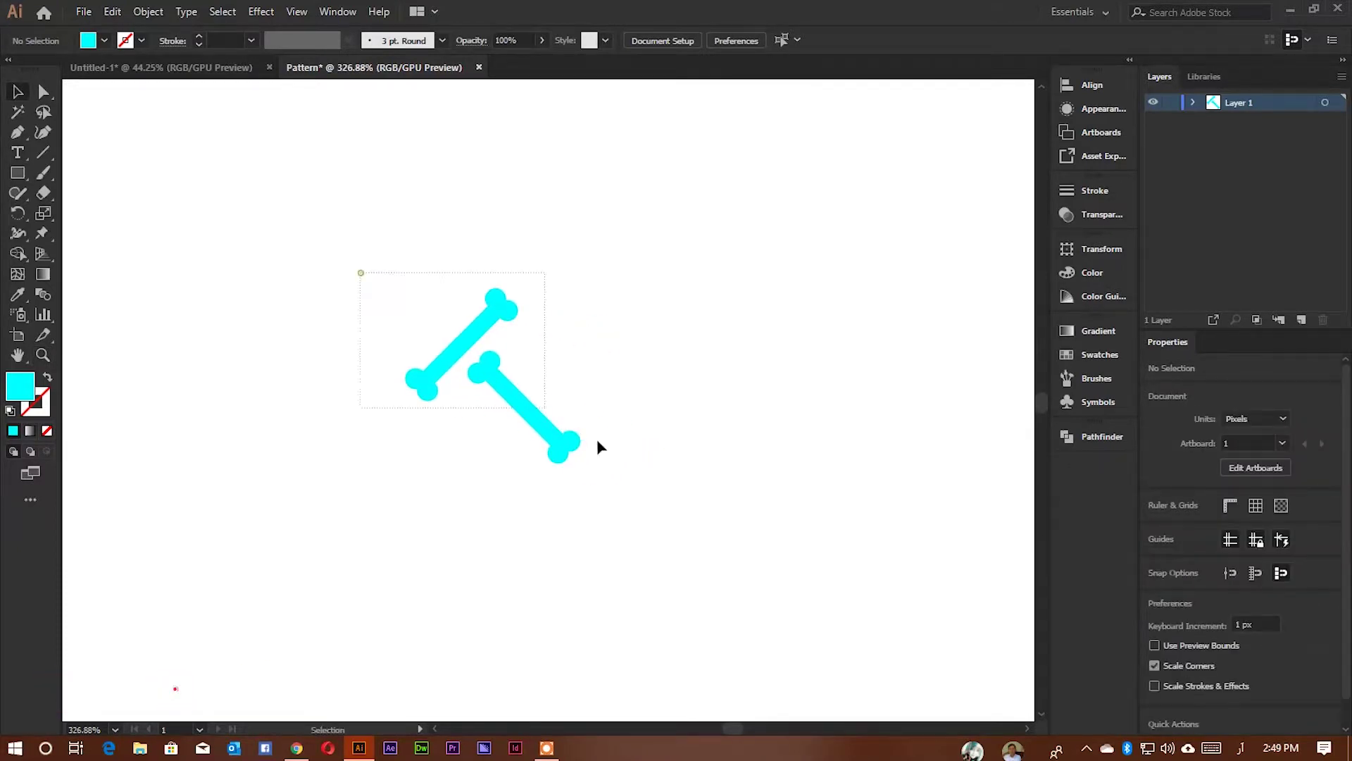
left_click(546, 426)
right_click(462, 331)
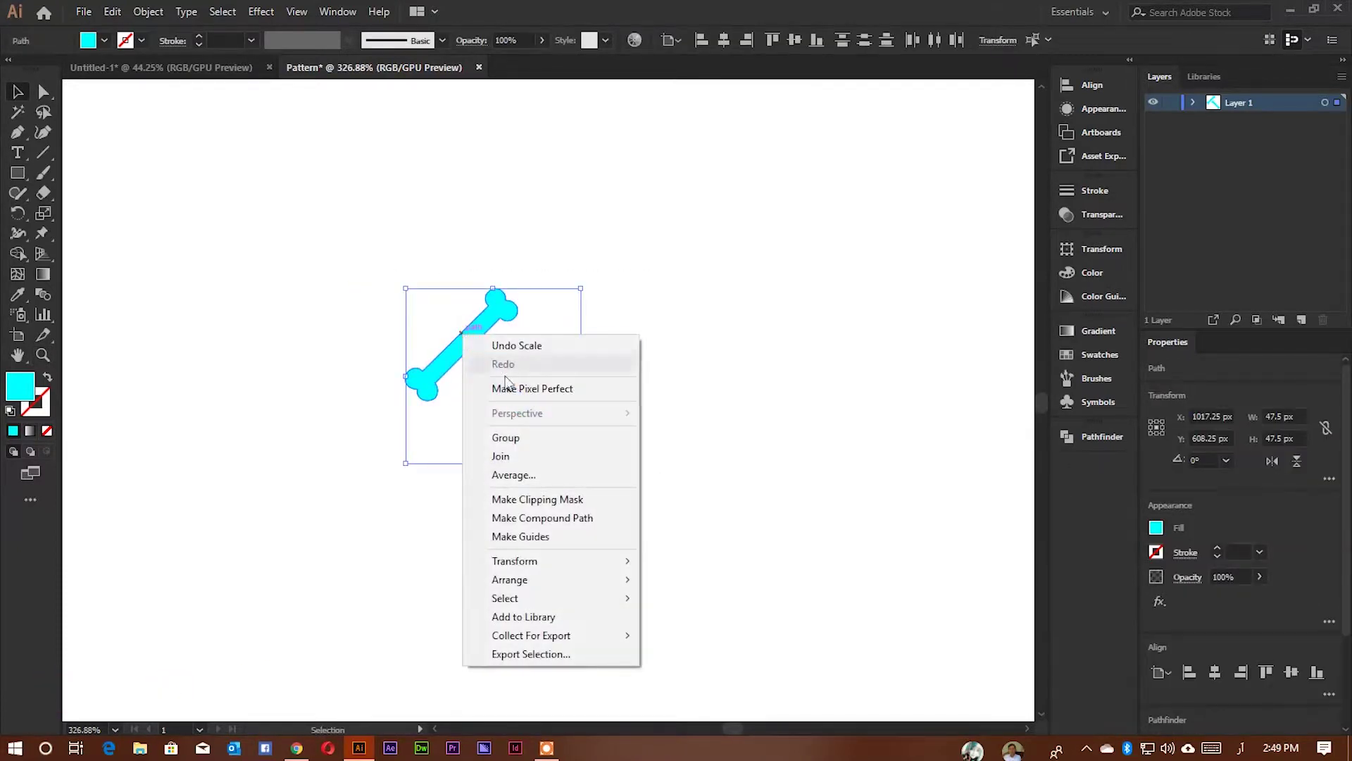
left_click(559, 441)
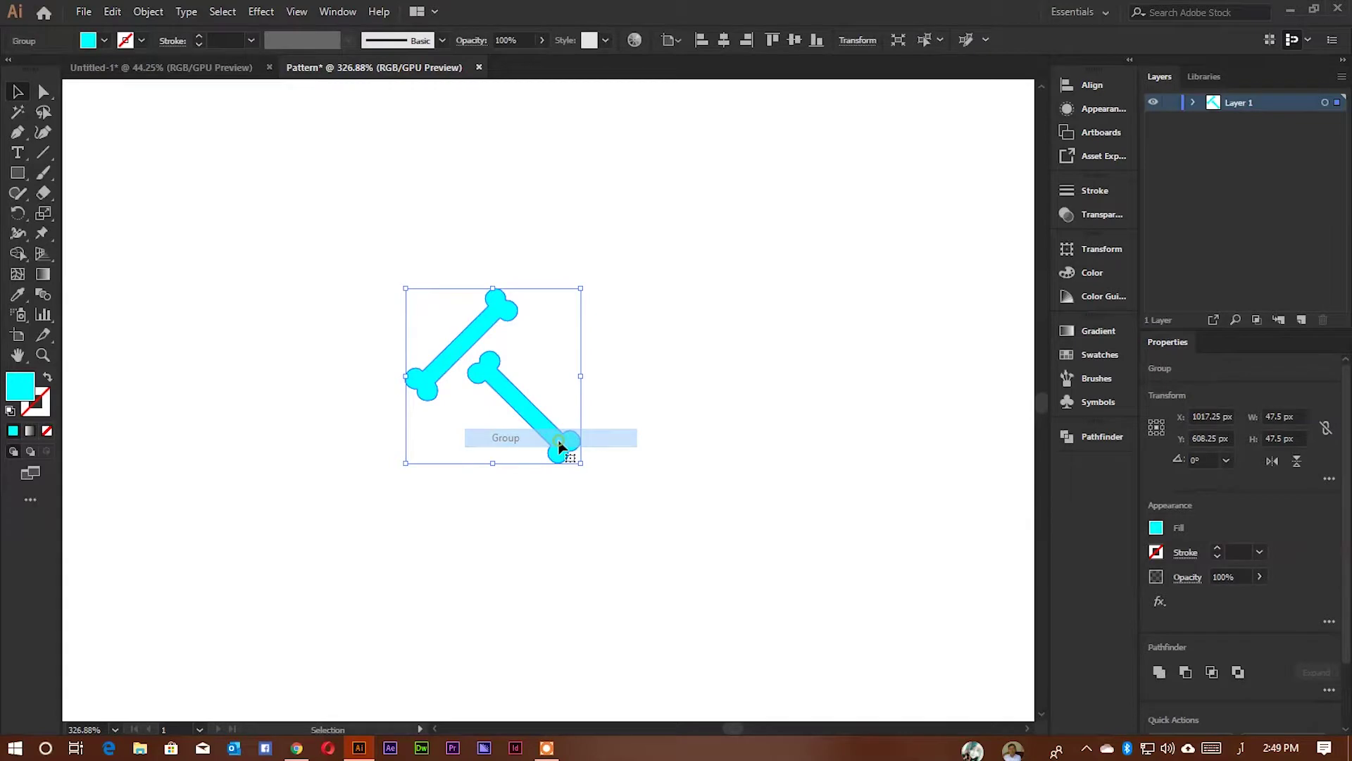
left_click(724, 40)
left_click(794, 40)
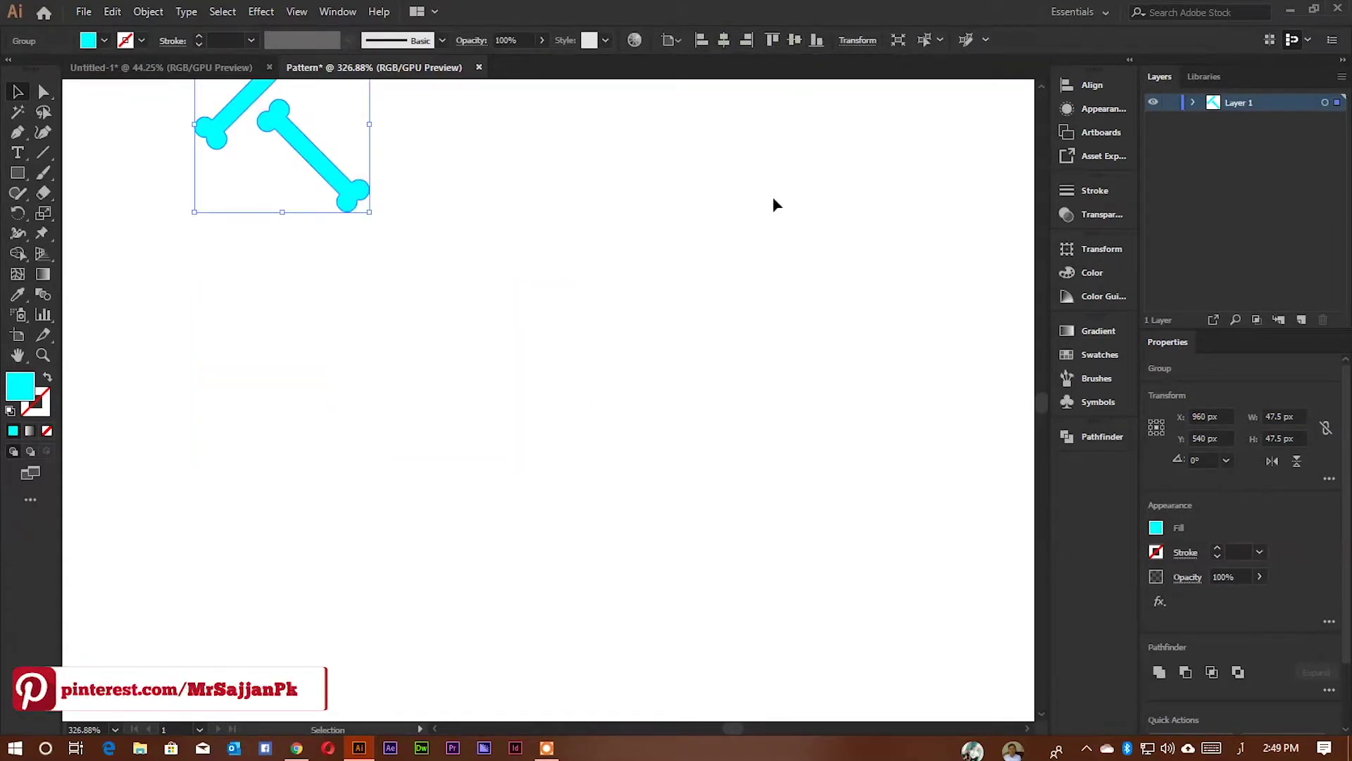
key("ctrl+0")
Zoom in and recentre the view on the bone group.
left_click(705, 230)
key("z")
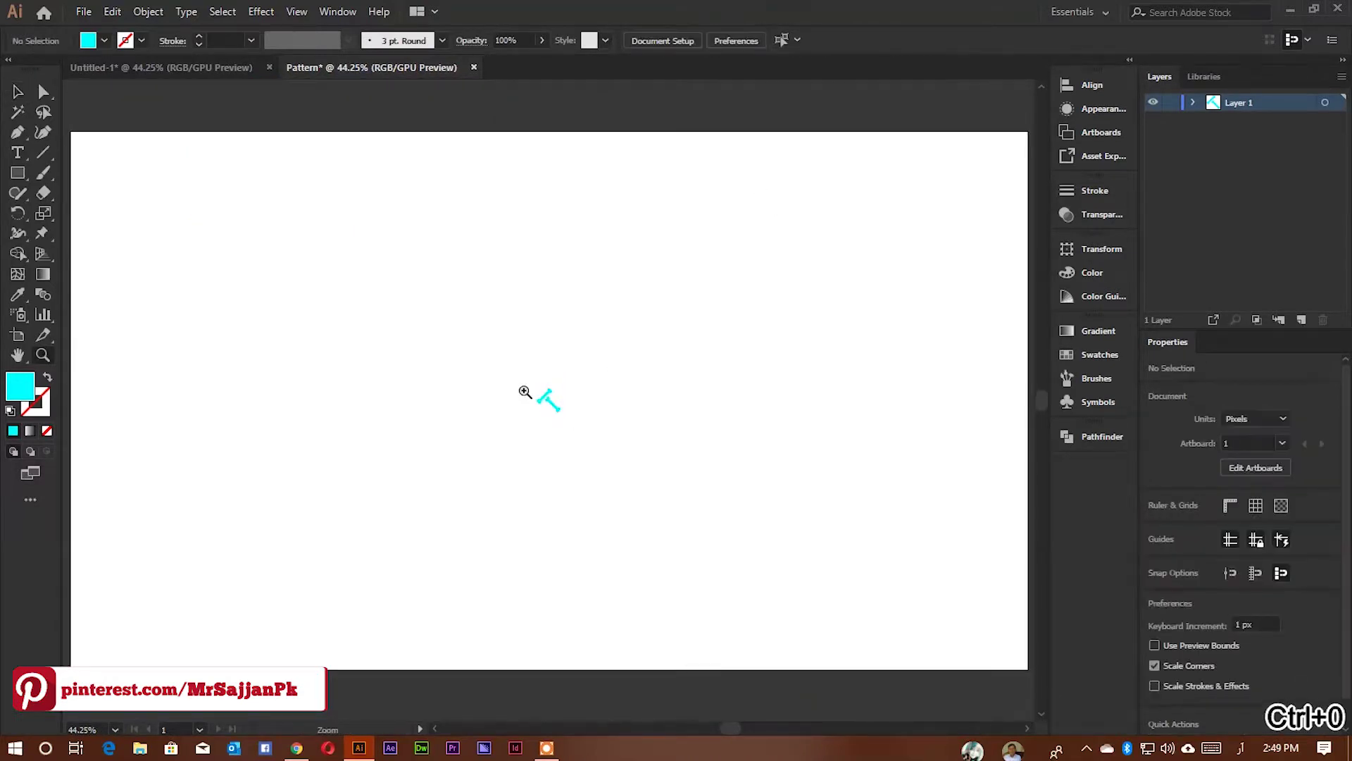
left_click(522, 387)
left_click_drag(831, 501, 724, 458)
scroll(724, 458, "down", 3)
scroll(607, 462, "down", 2)
left_click_drag(686, 507, 622, 484)
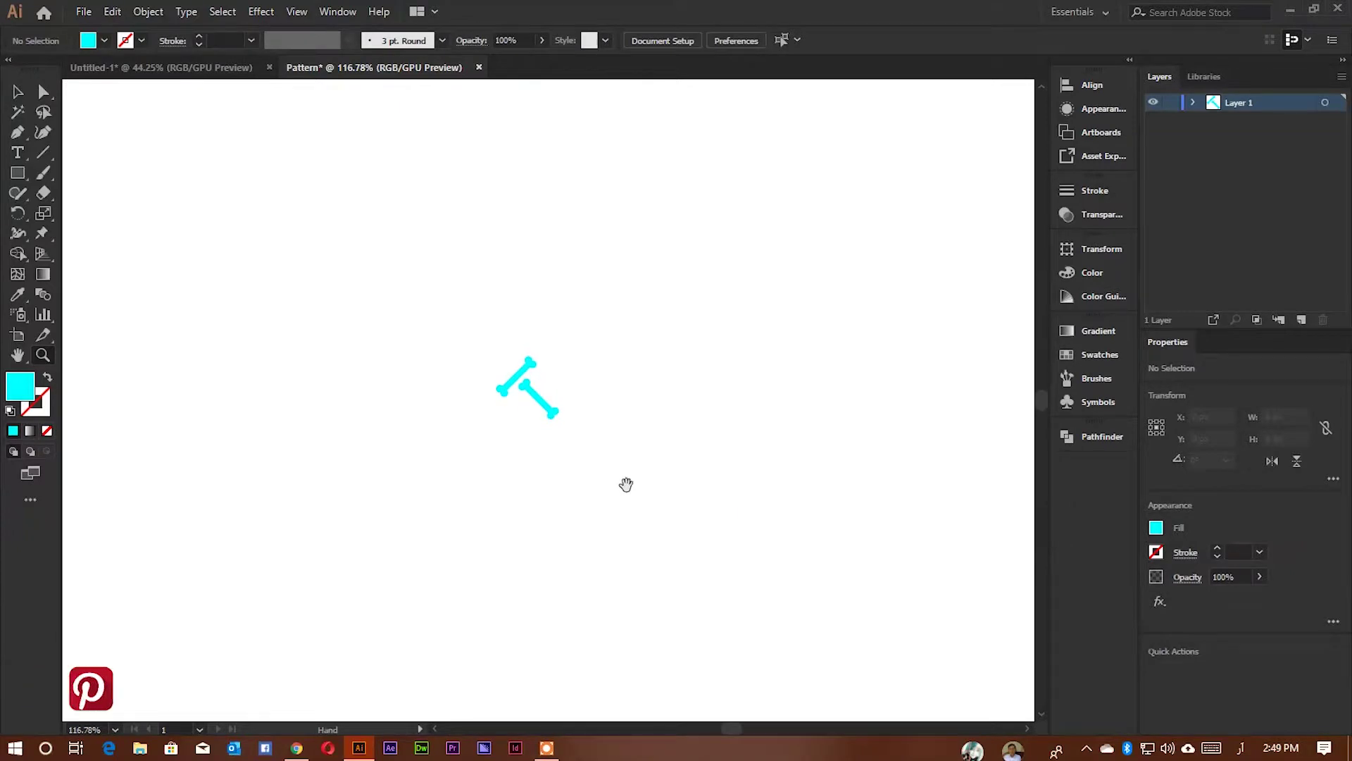
Ungroup the bones, select both paths, and bring up the Object menu.
left_click(14, 89)
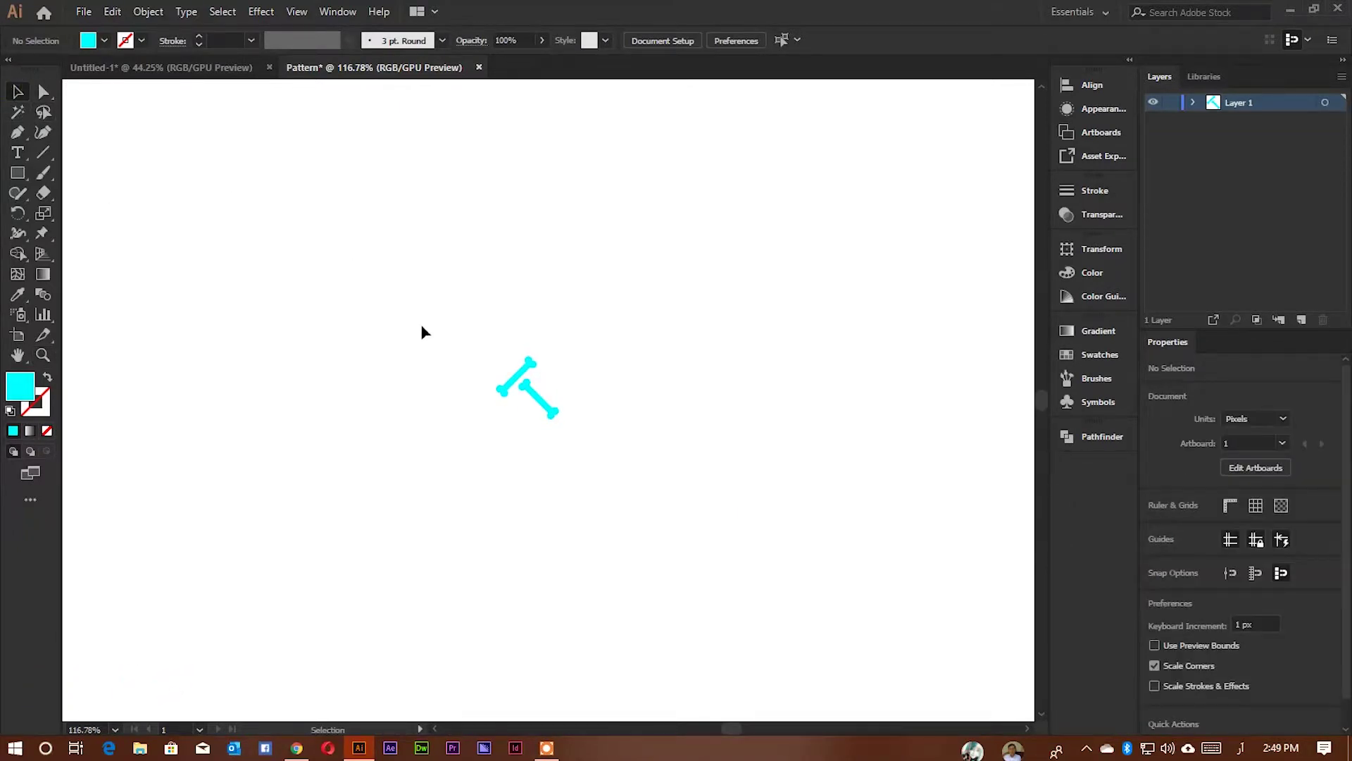
left_click(544, 405)
right_click(541, 398)
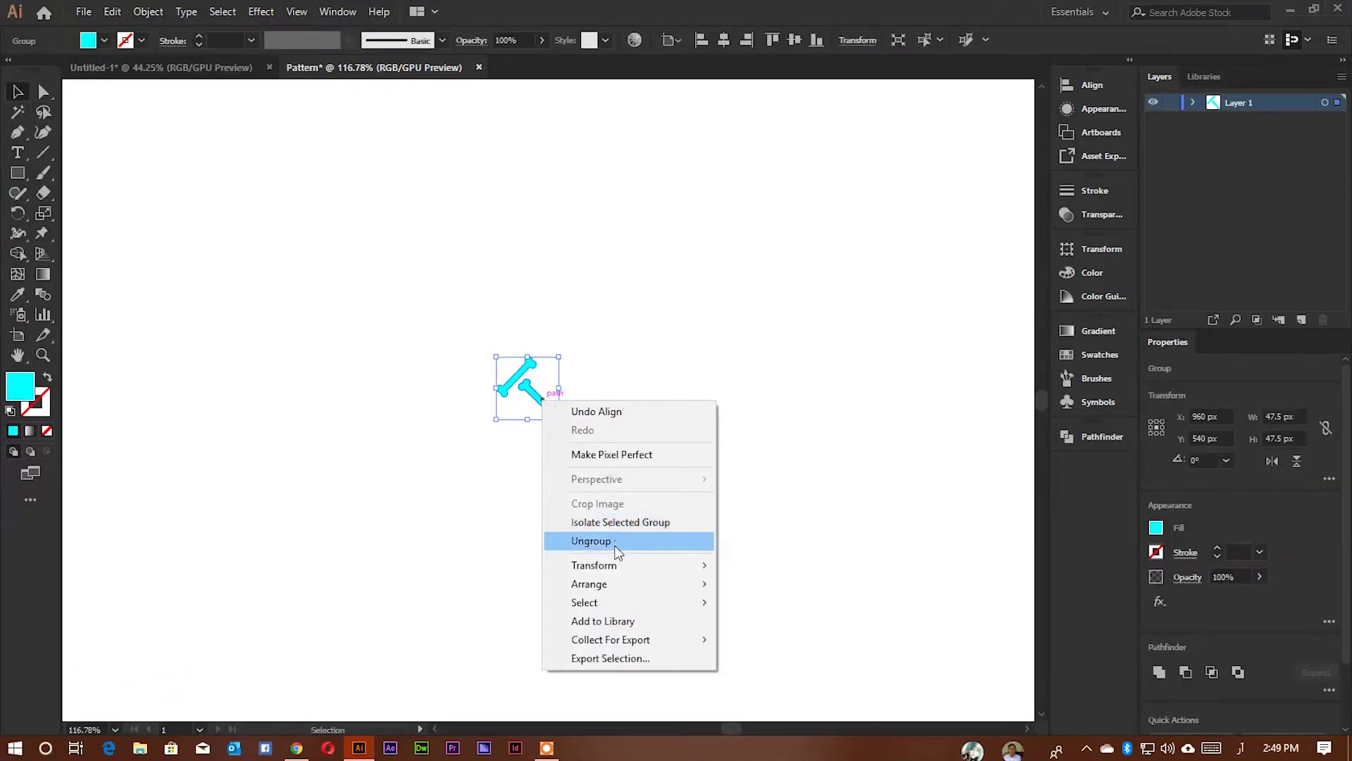
left_click(595, 541)
left_click_drag(748, 268, 359, 525)
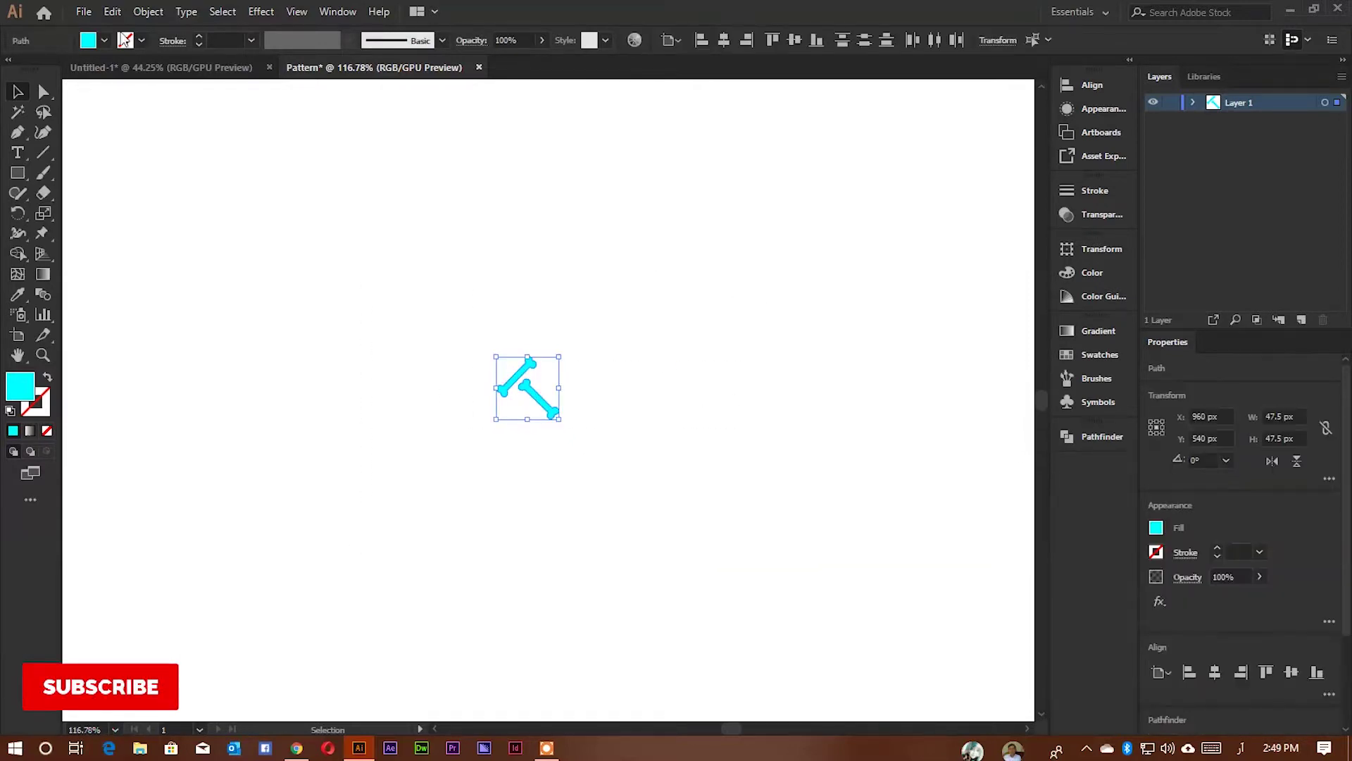
left_click(148, 12)
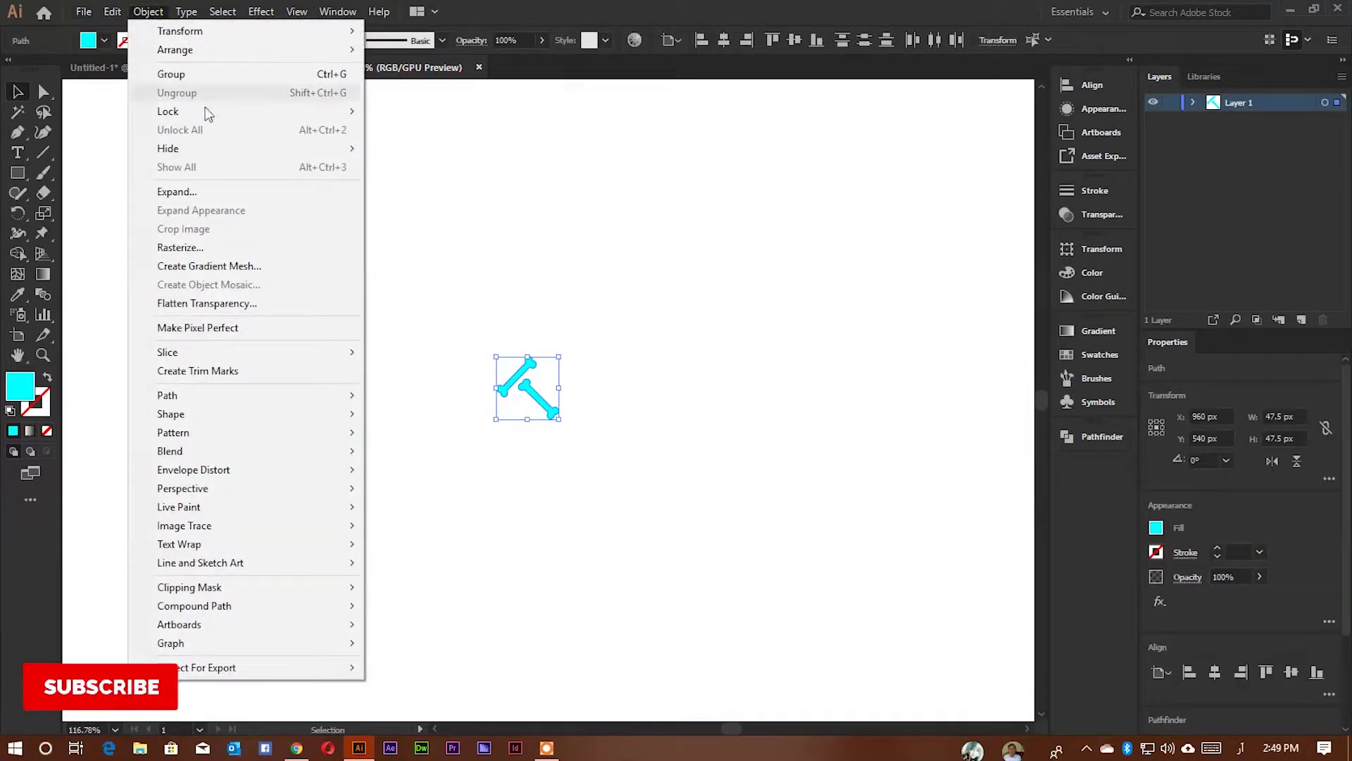
mouse_move(172, 433)
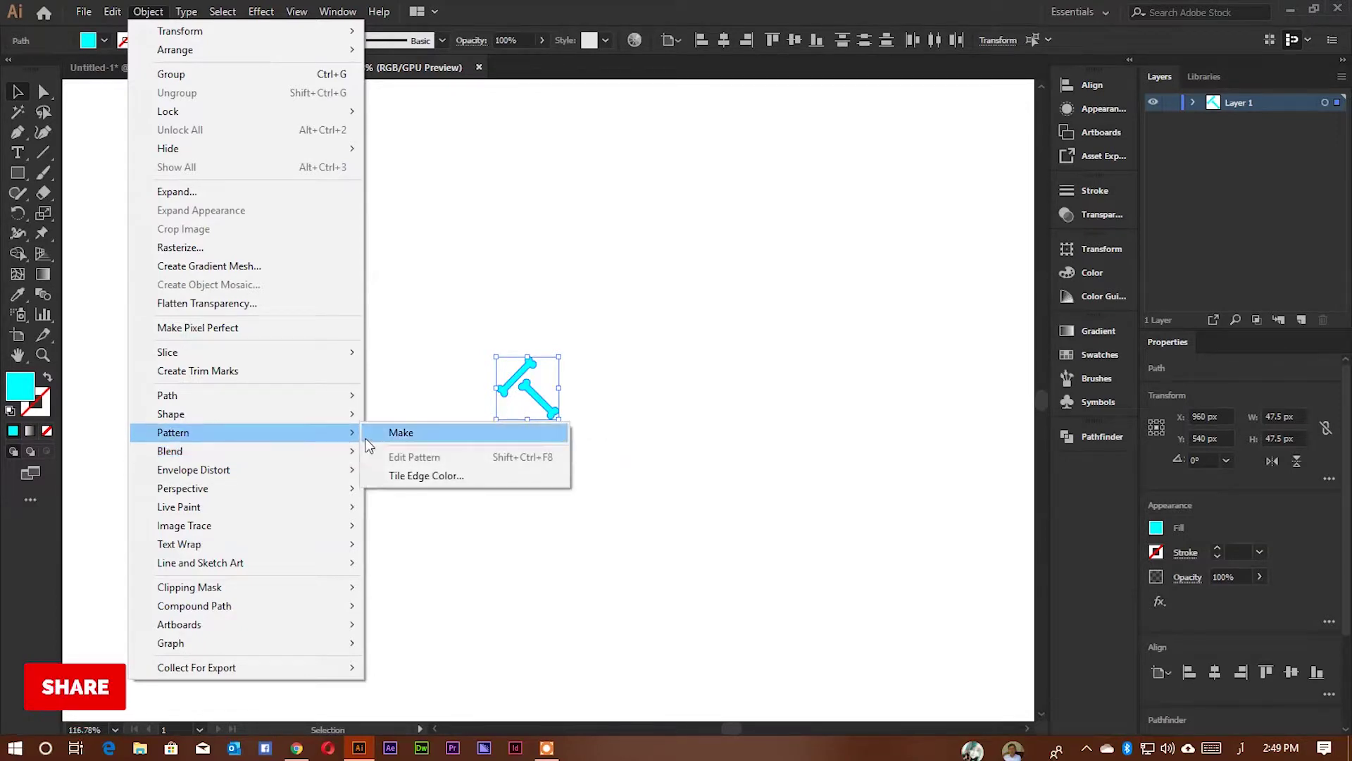
Make a pattern from the bones, suppress the notice, and name it 'Pattern 001'.
left_click(369, 435)
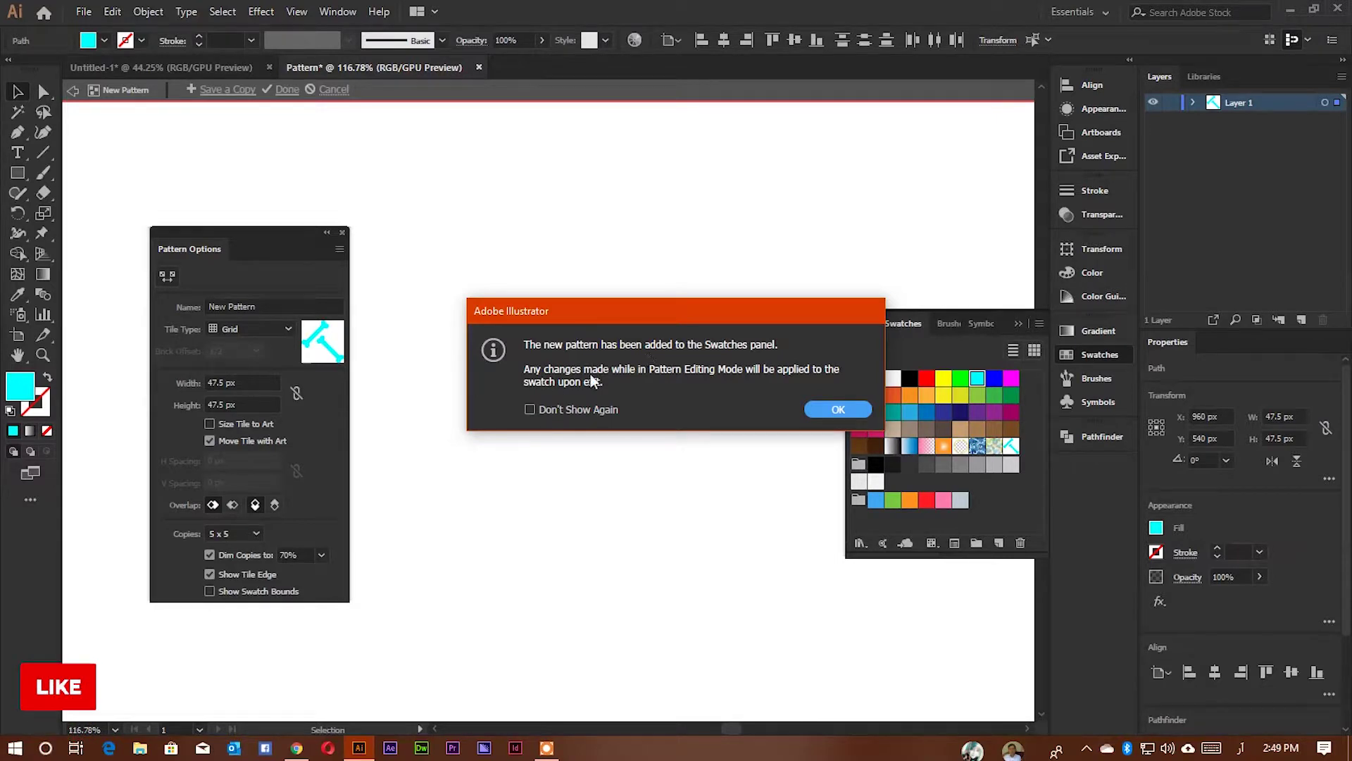
left_click(582, 415)
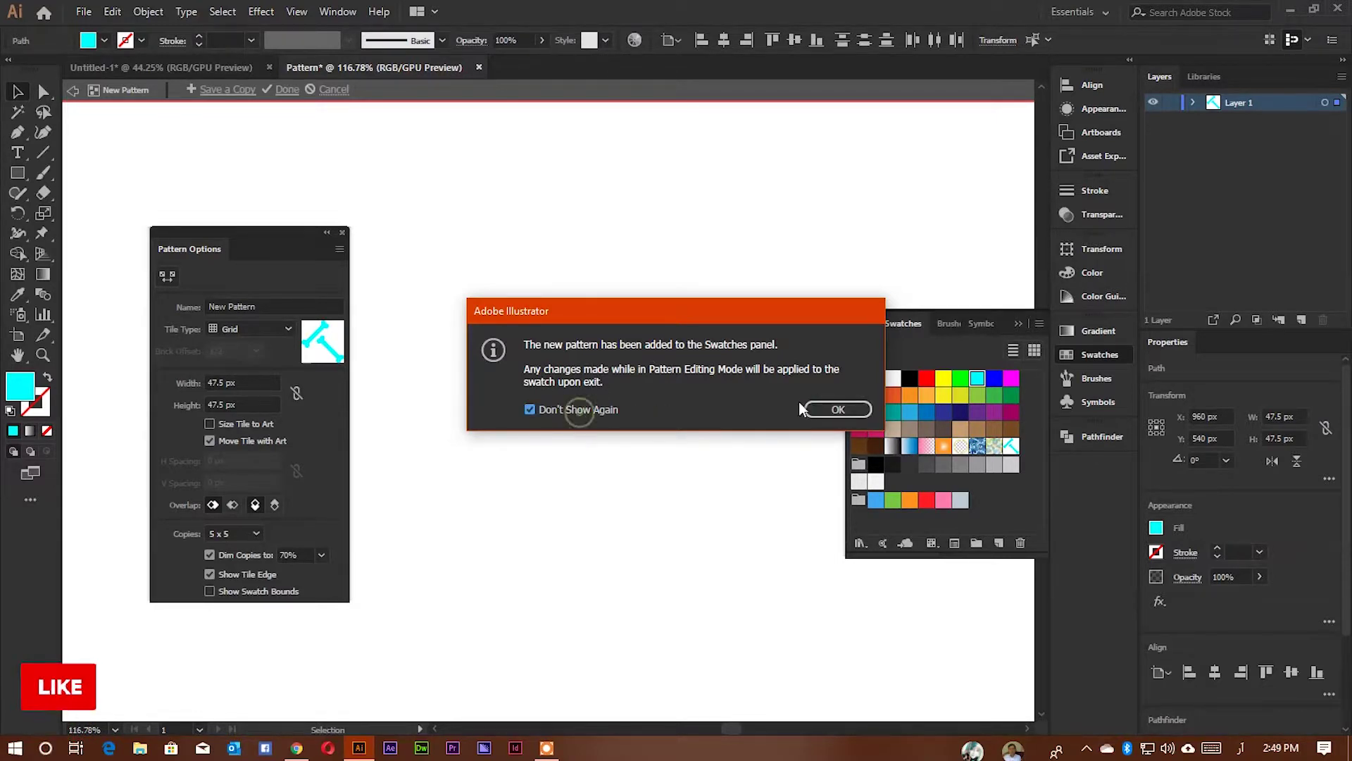
left_click(838, 410)
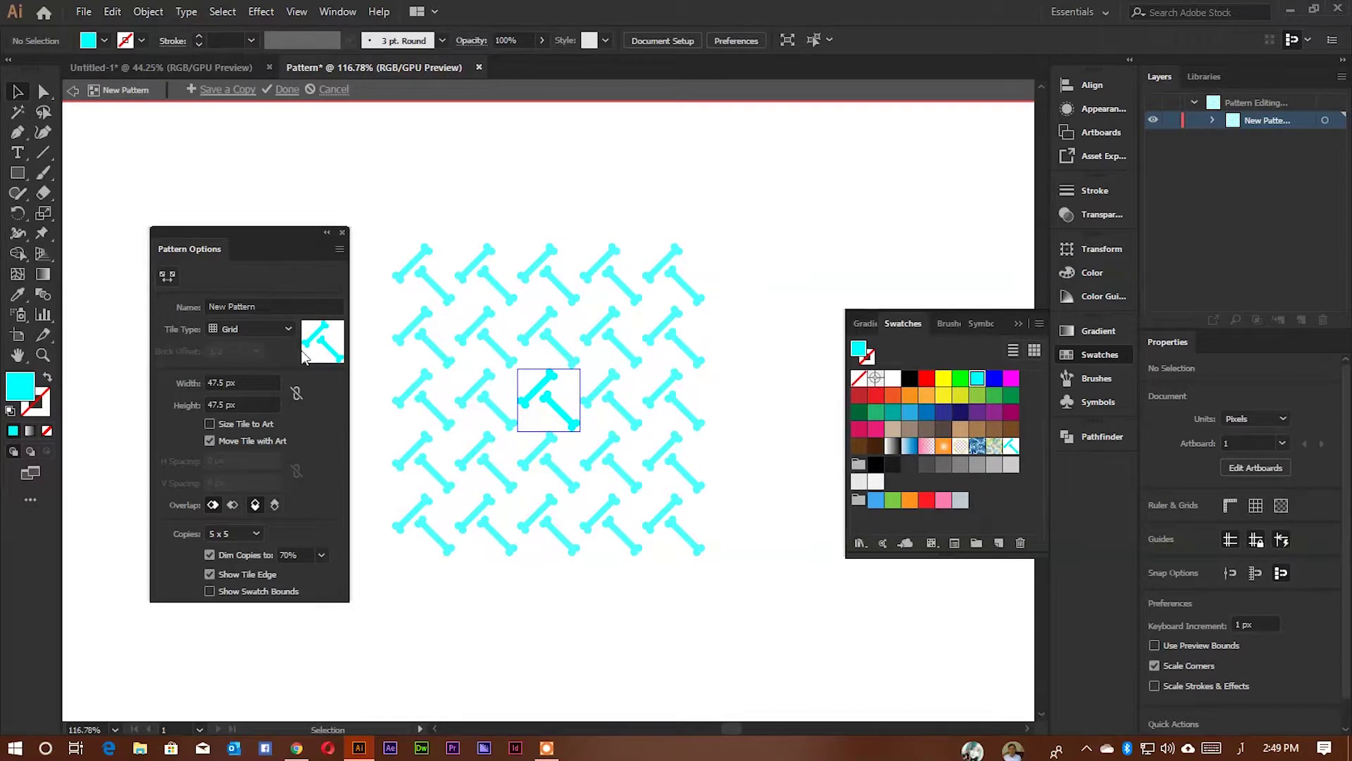
left_click(247, 310)
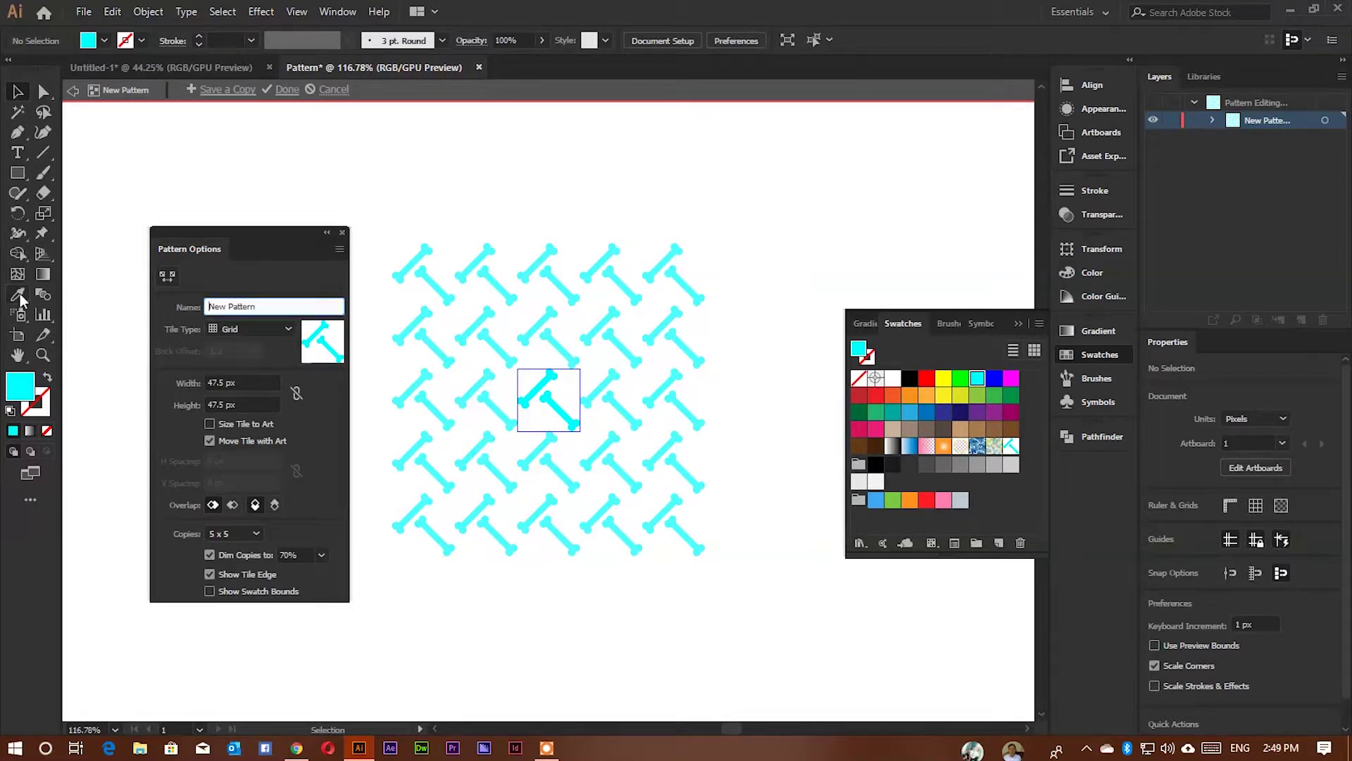
key("ctrl+a")
type("Pa")
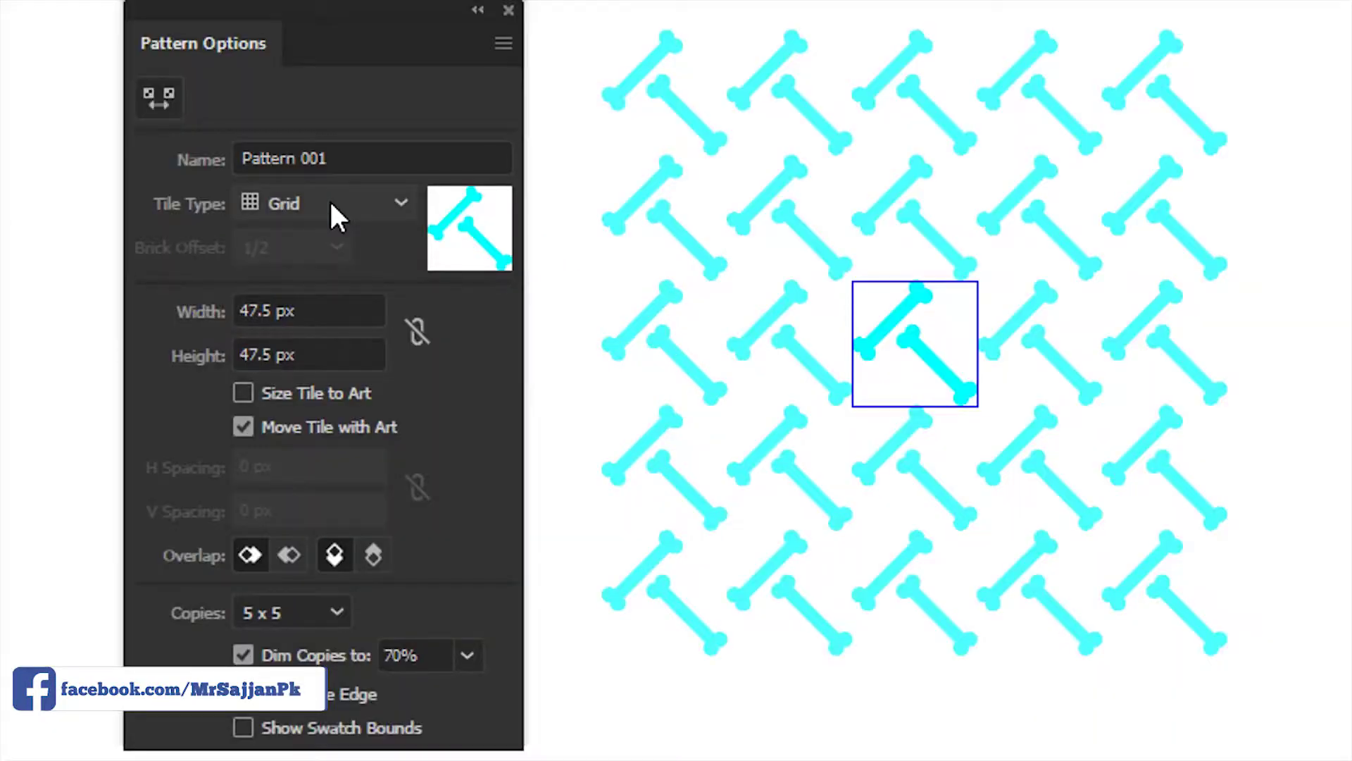
Preview the bone pattern as Brick by Row, Brick by Column, Hex by Column and Hex by Row tiles.
left_click(330, 202)
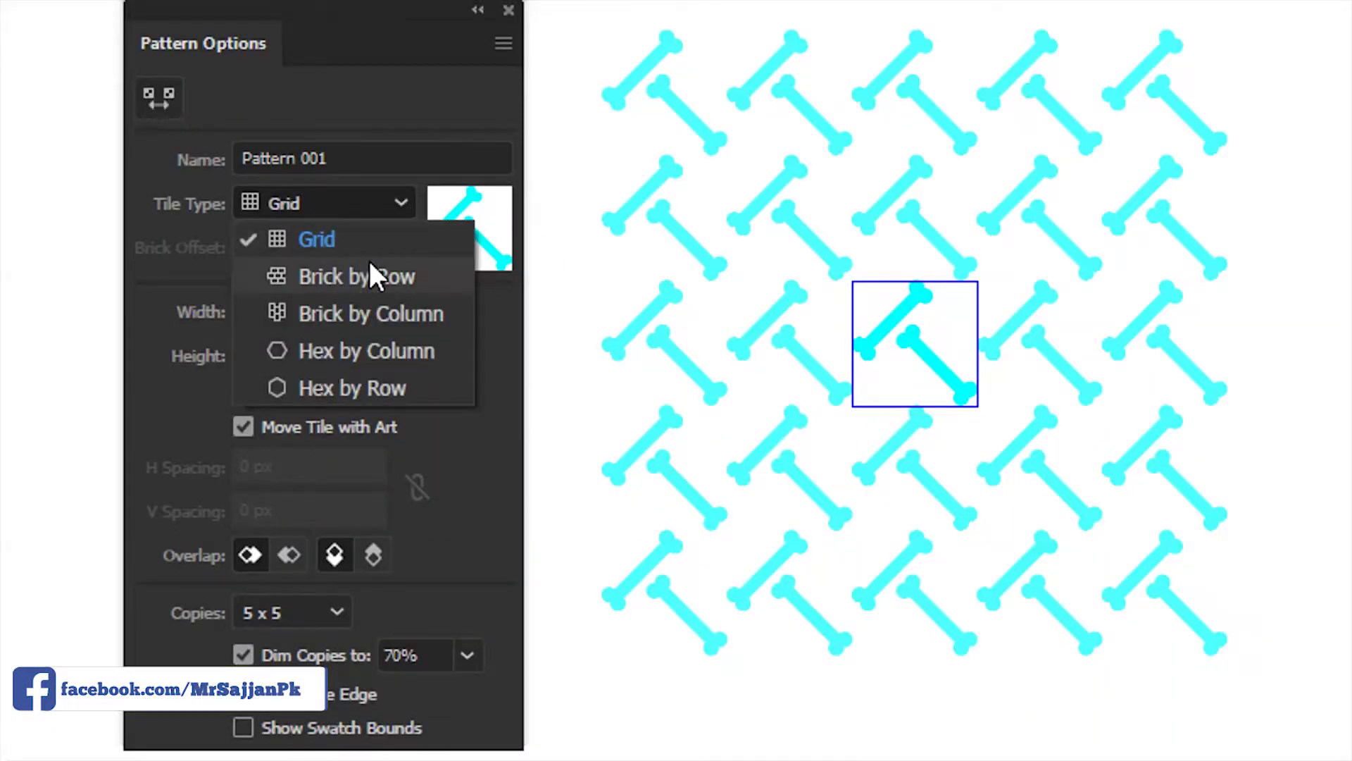
left_click(375, 278)
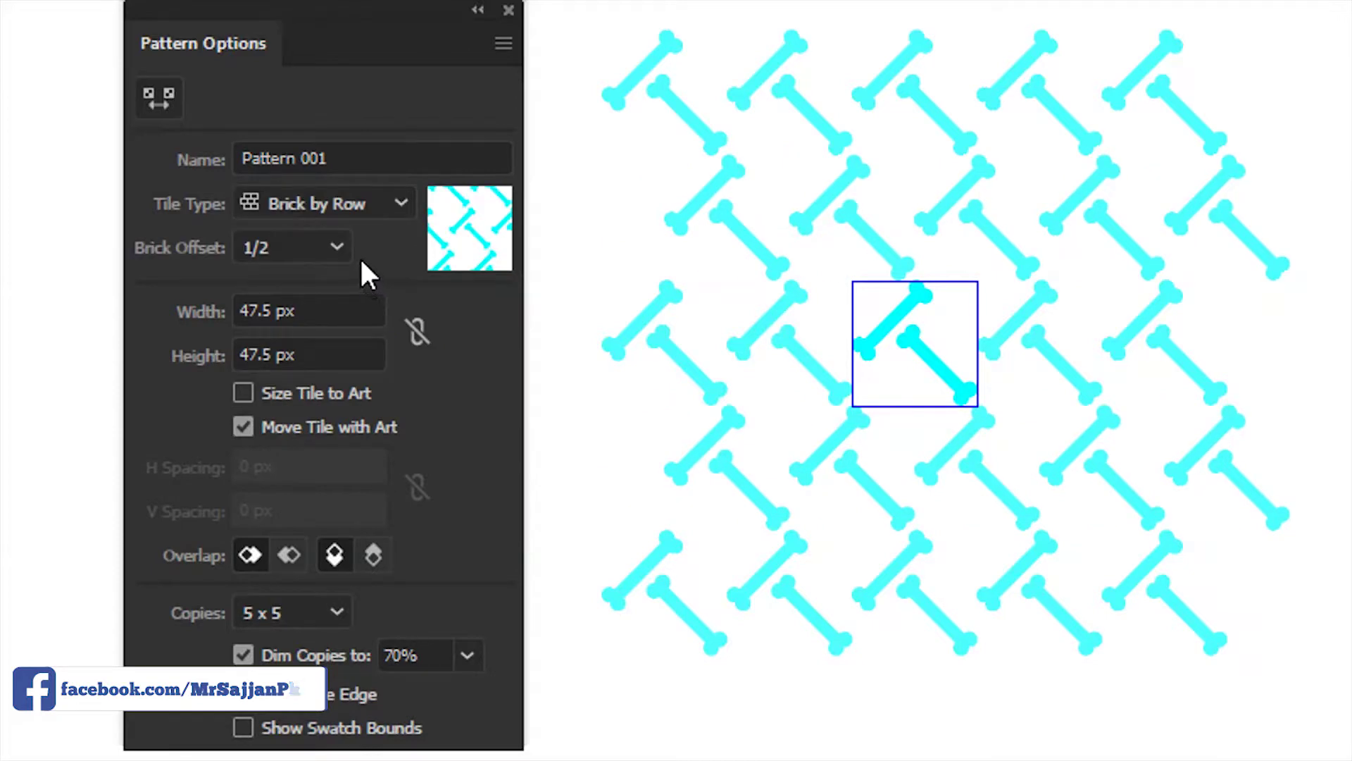
left_click(348, 205)
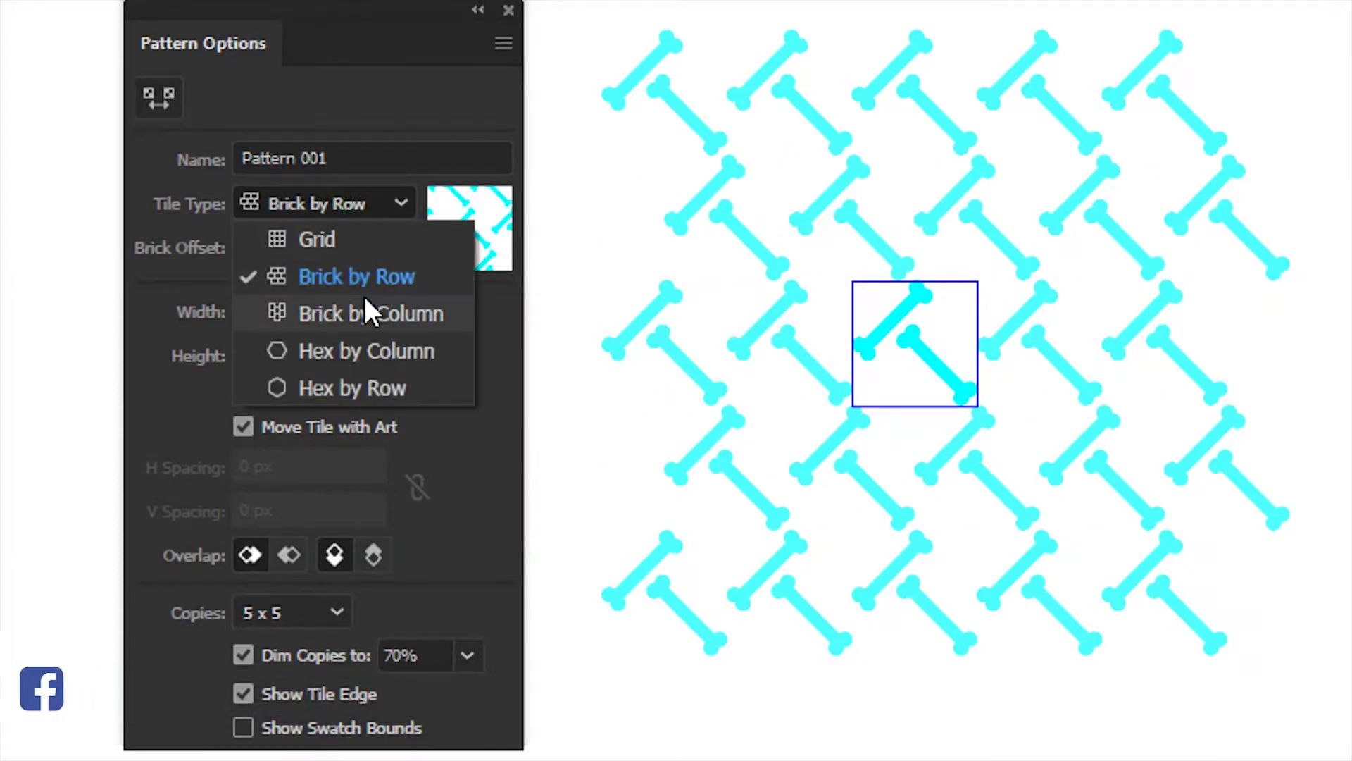
left_click(368, 307)
left_click(338, 205)
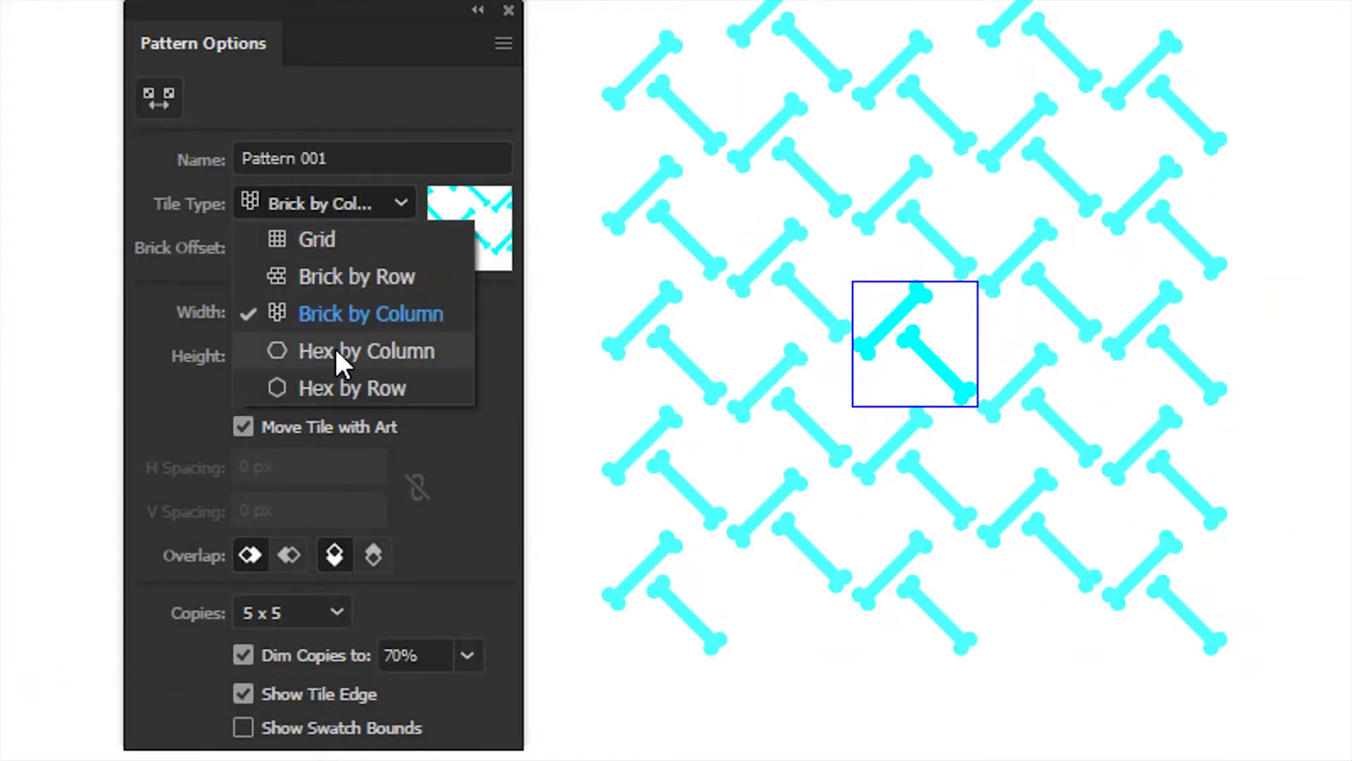
left_click(333, 348)
left_click(332, 204)
left_click(376, 384)
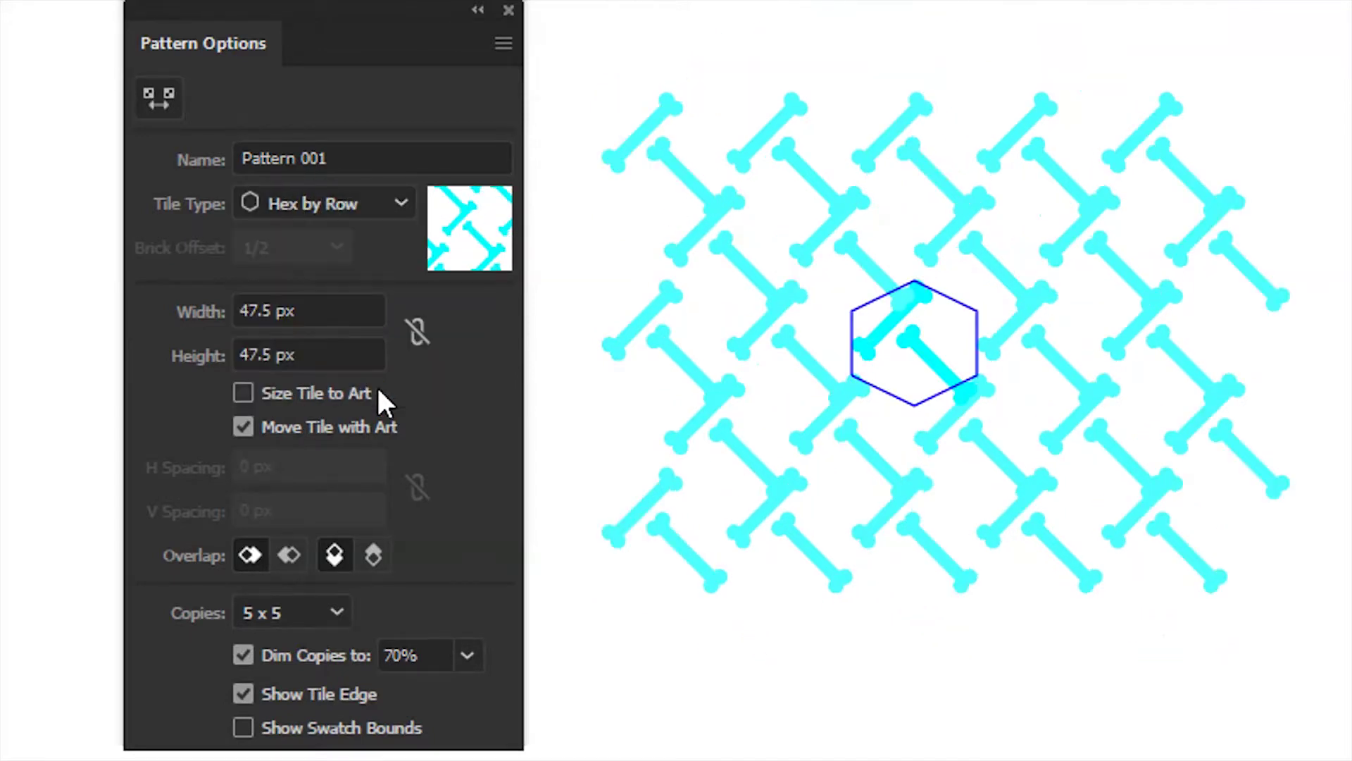
left_click(336, 204)
Return the tile type to Grid and try a 60 × 60 px tile size.
left_click(350, 240)
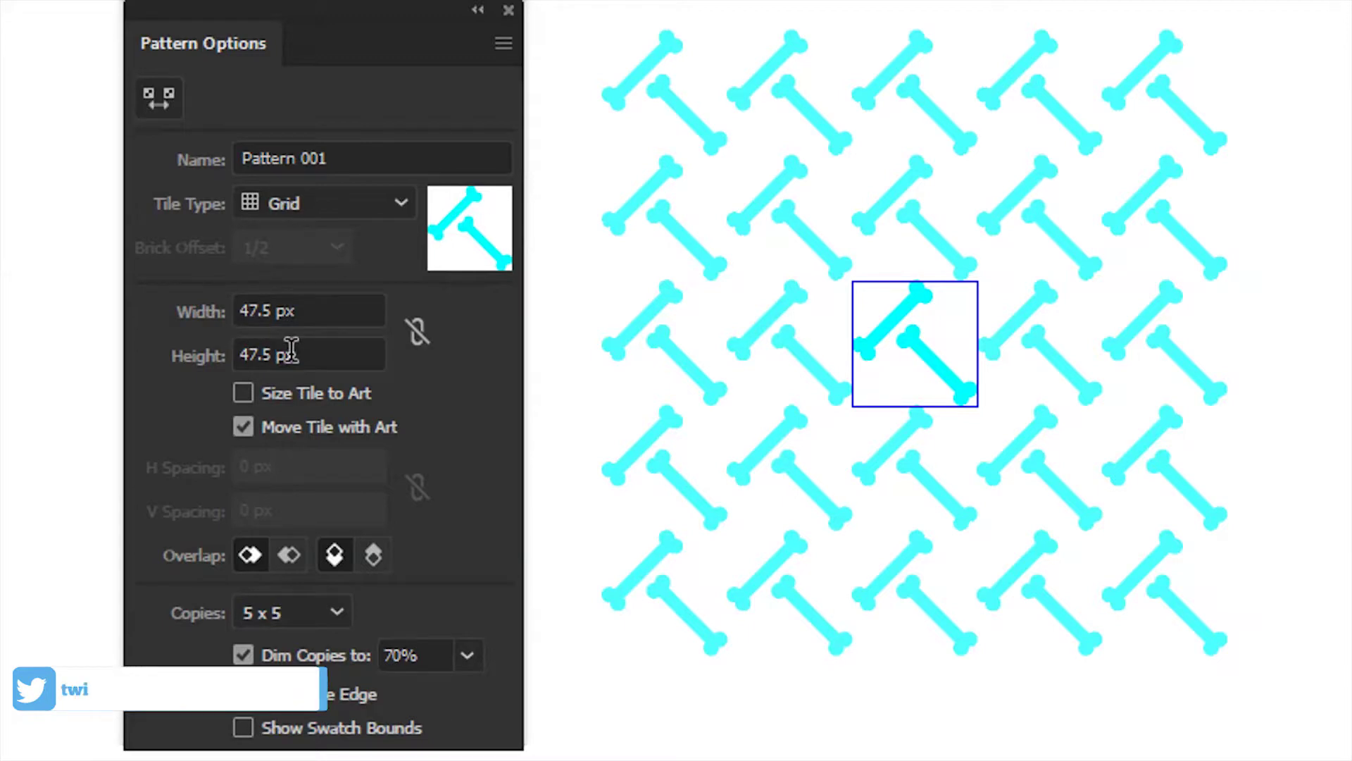
left_click(301, 311)
double_click(337, 310)
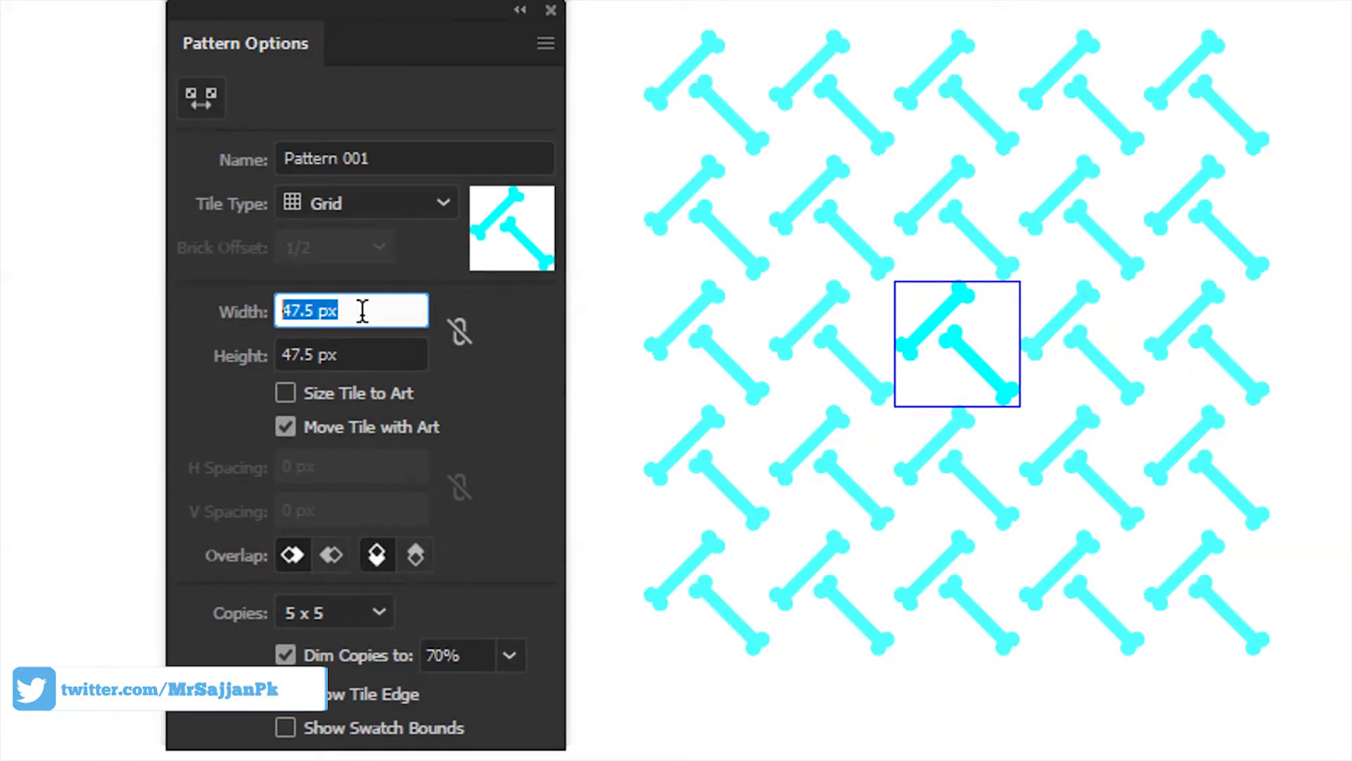
type("60")
key("Tab")
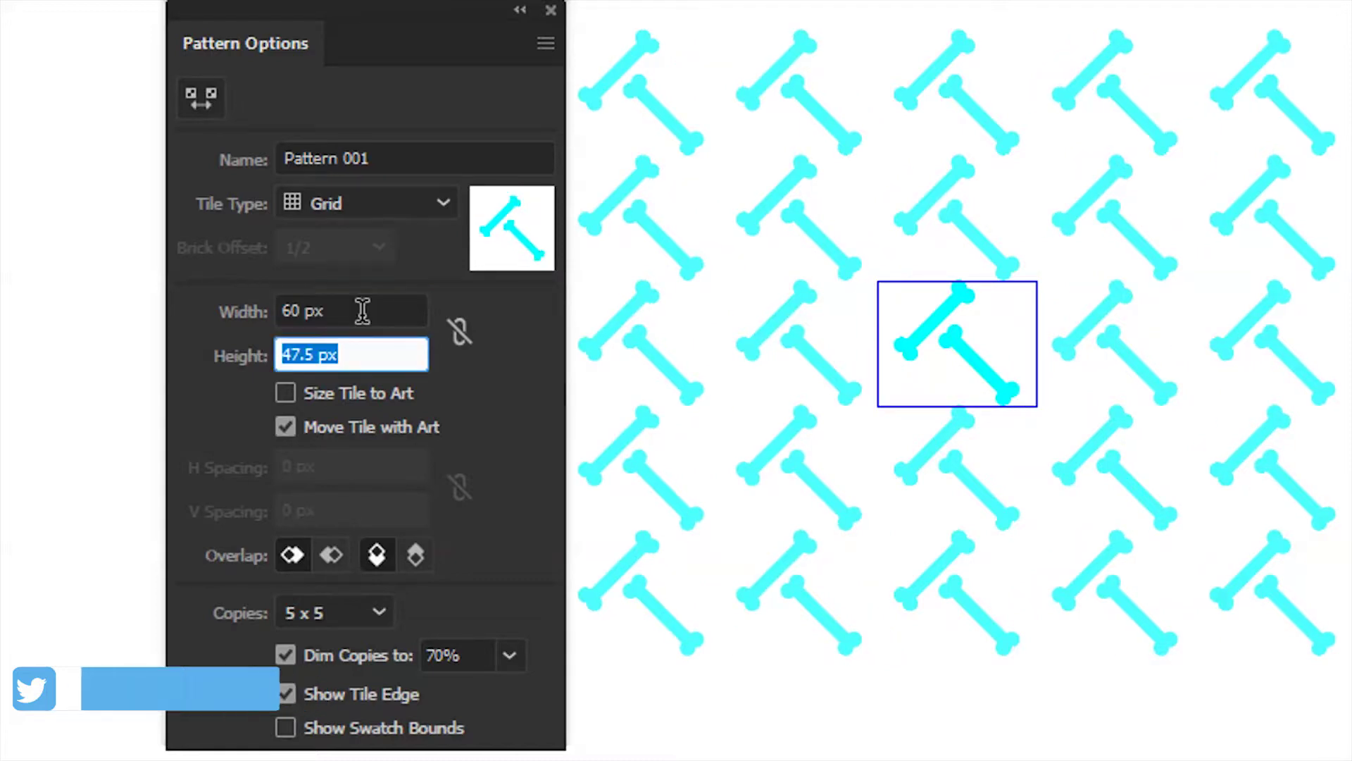
type("60")
double_click(362, 311)
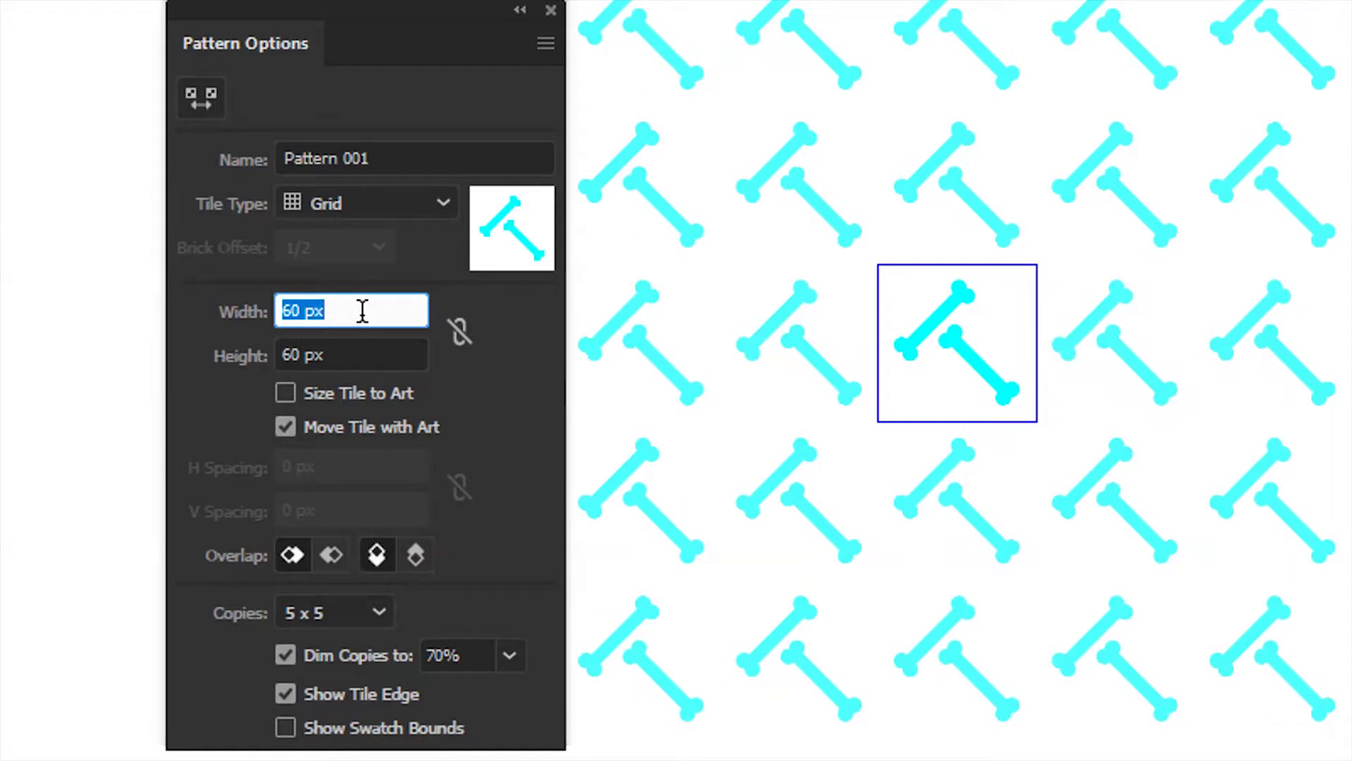
Change the pattern tile width and height to 50 px.
type("50")
key("Tab")
type("50")
key("Tab")
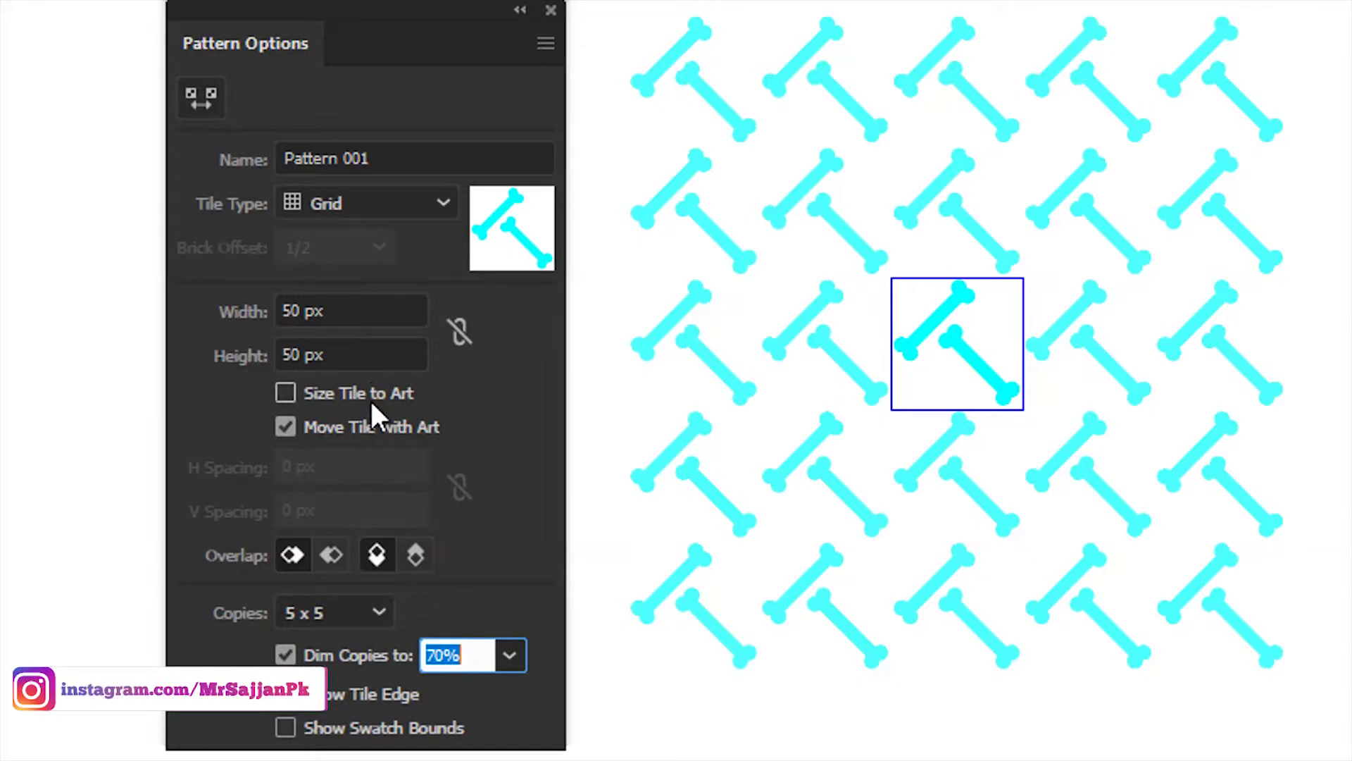
left_click(366, 604)
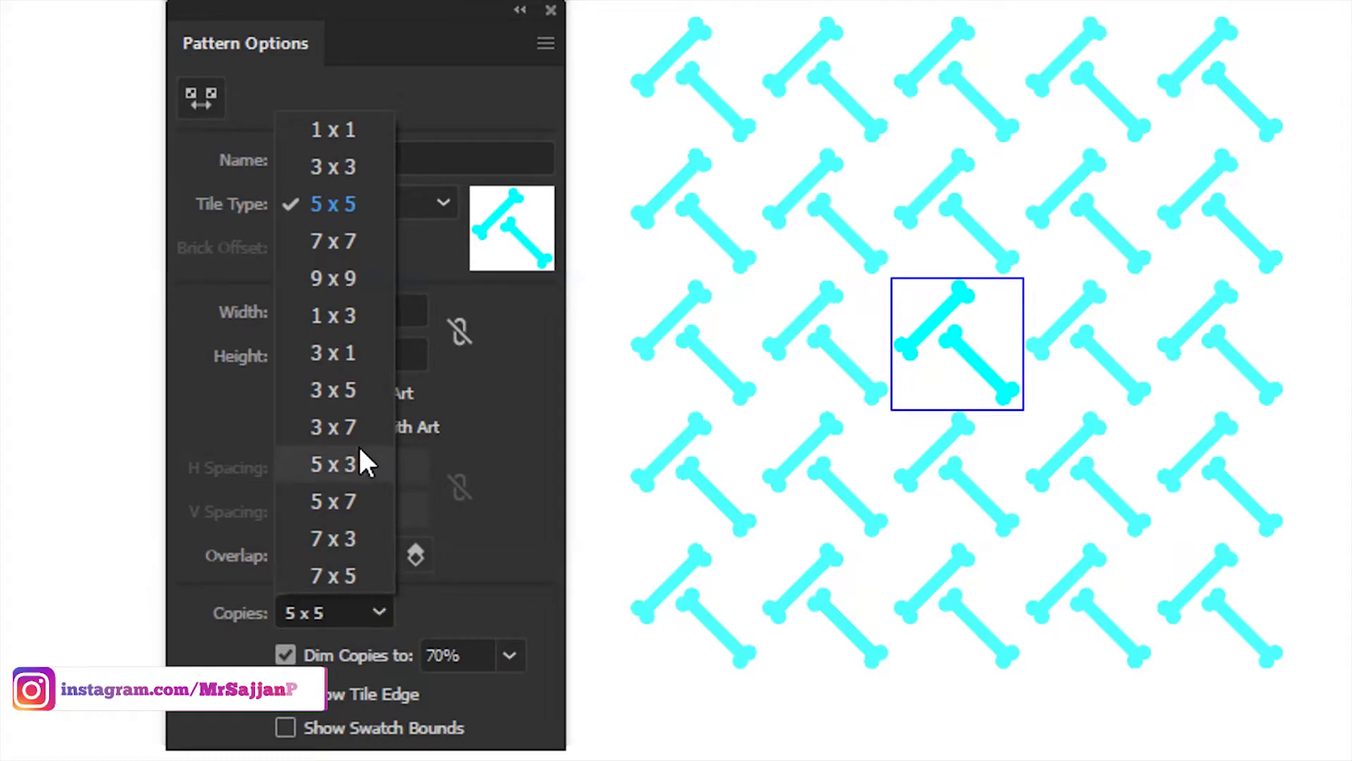
left_click(336, 169)
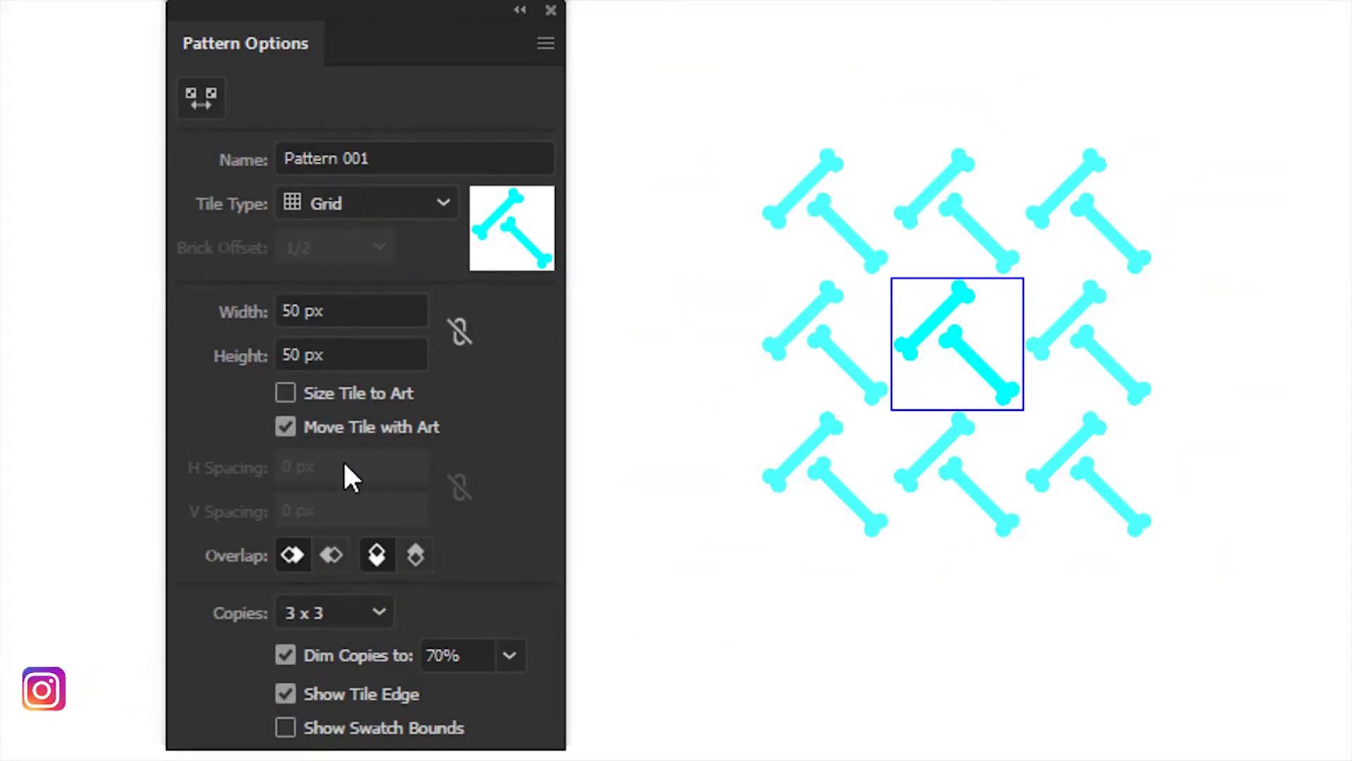
left_click(385, 610)
left_click(352, 210)
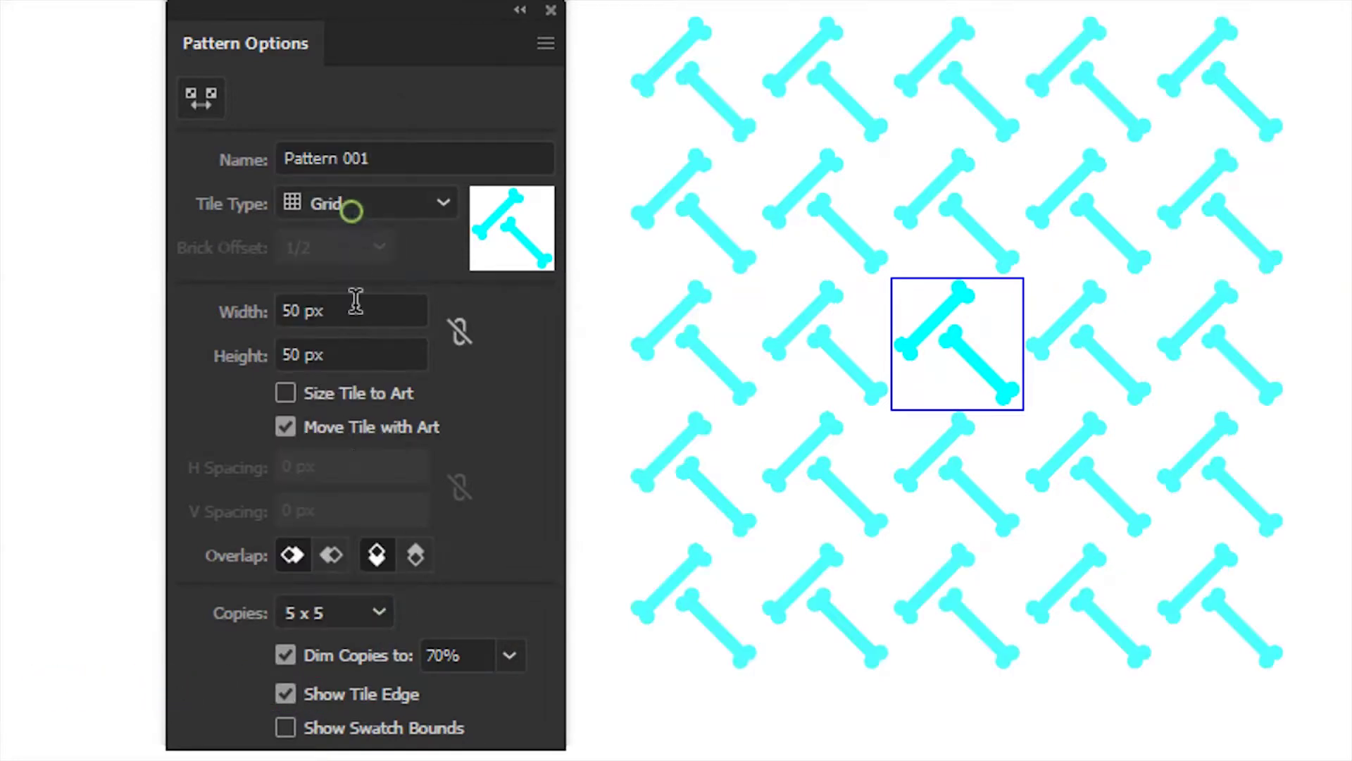
left_click(381, 613)
left_click(333, 353)
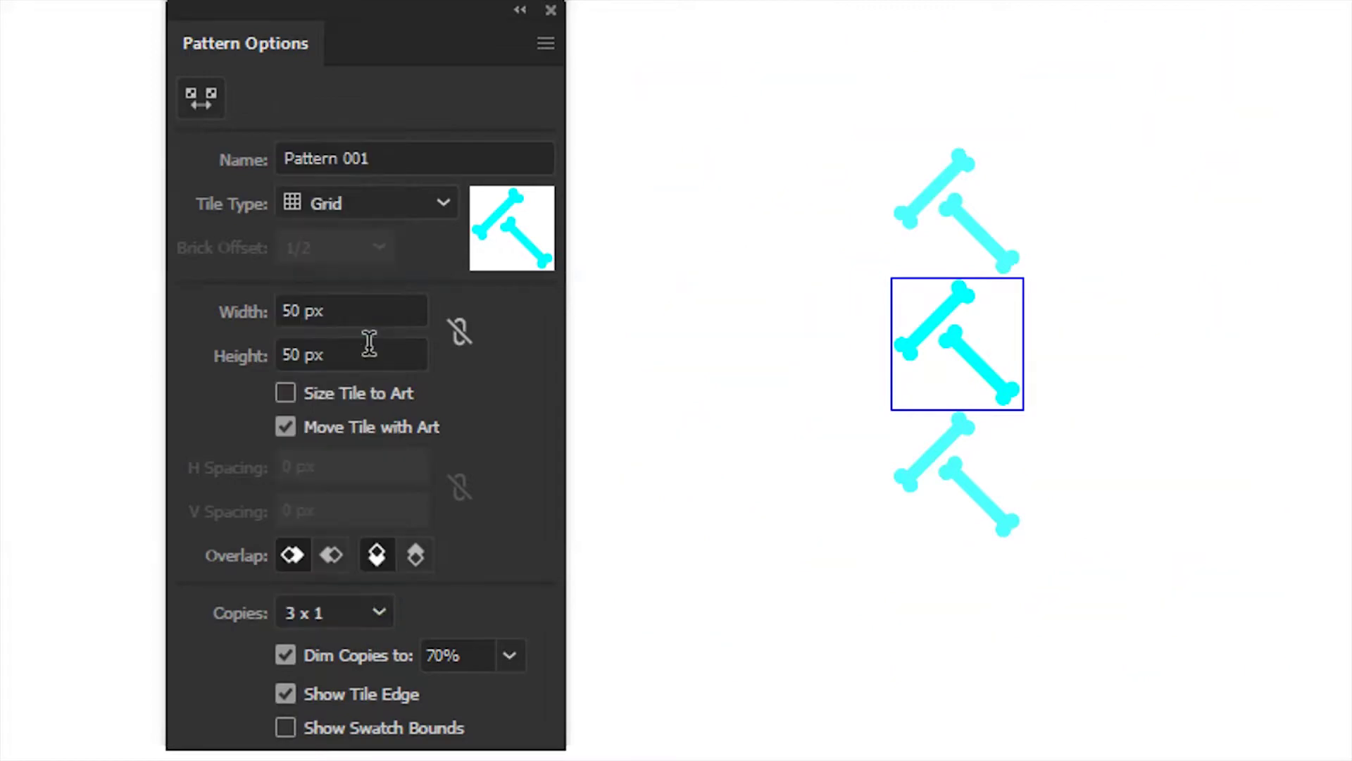
left_click(360, 610)
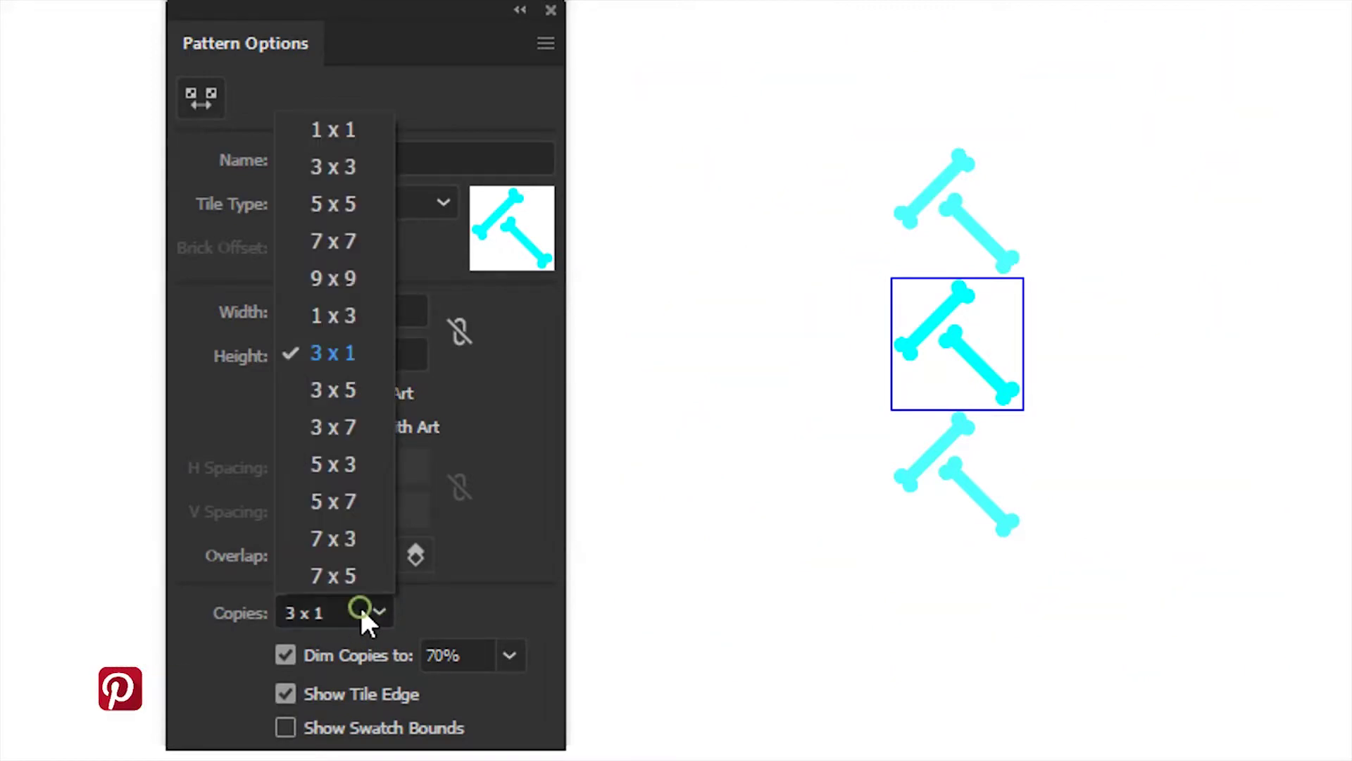
left_click(326, 215)
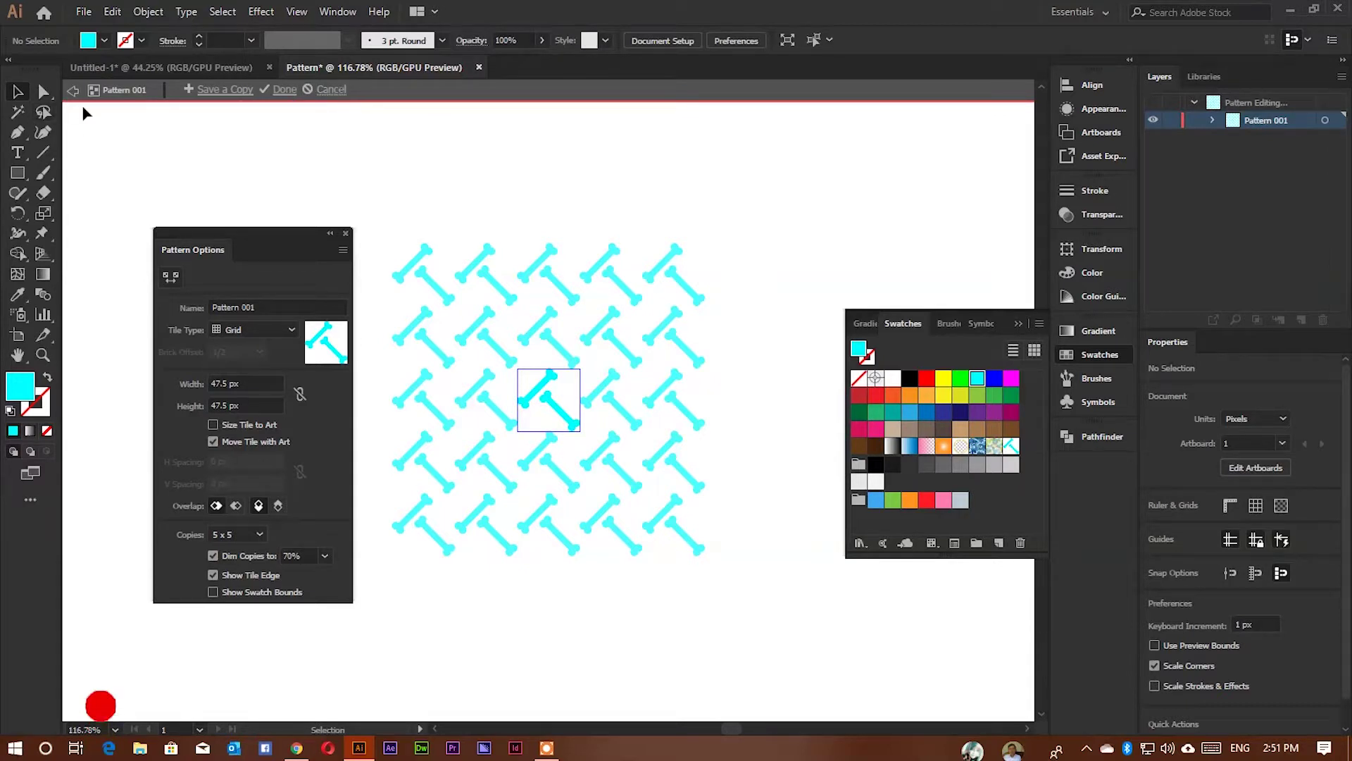
Save Pattern 001 by leaving pattern editing, then fit the whole artboard in view.
left_click(283, 90)
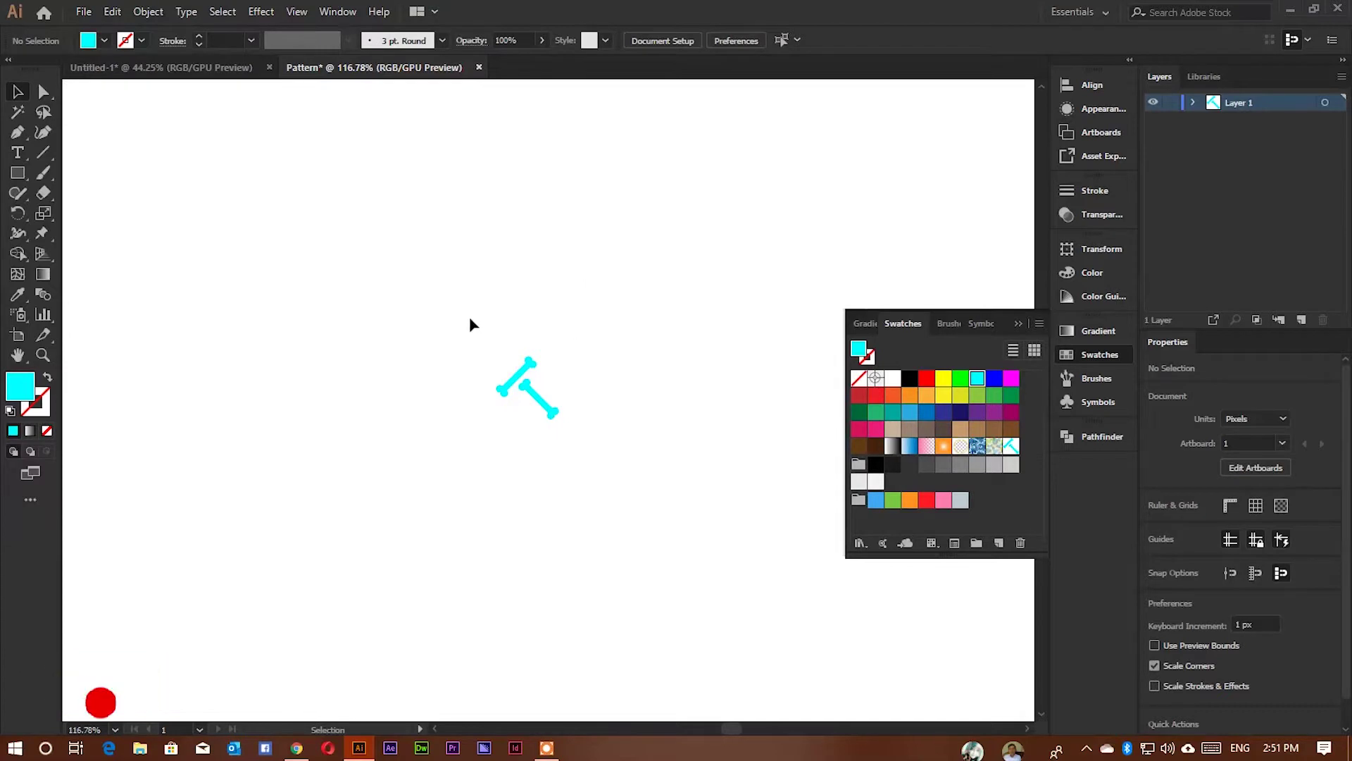
key("ctrl+0")
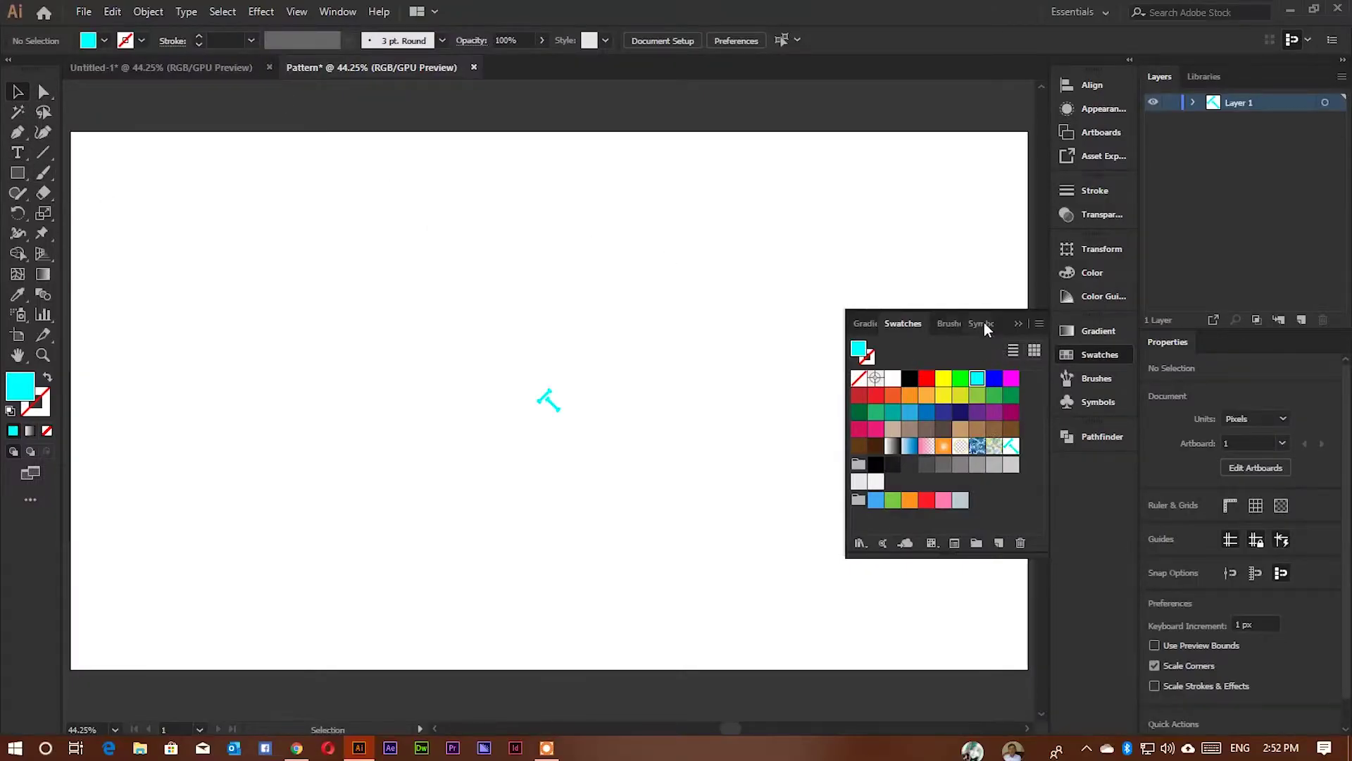
left_click_drag(549, 411, 551, 412)
Create a 1920 × 1080 px rectangle on the artboard.
left_click(627, 359)
left_click(1019, 323)
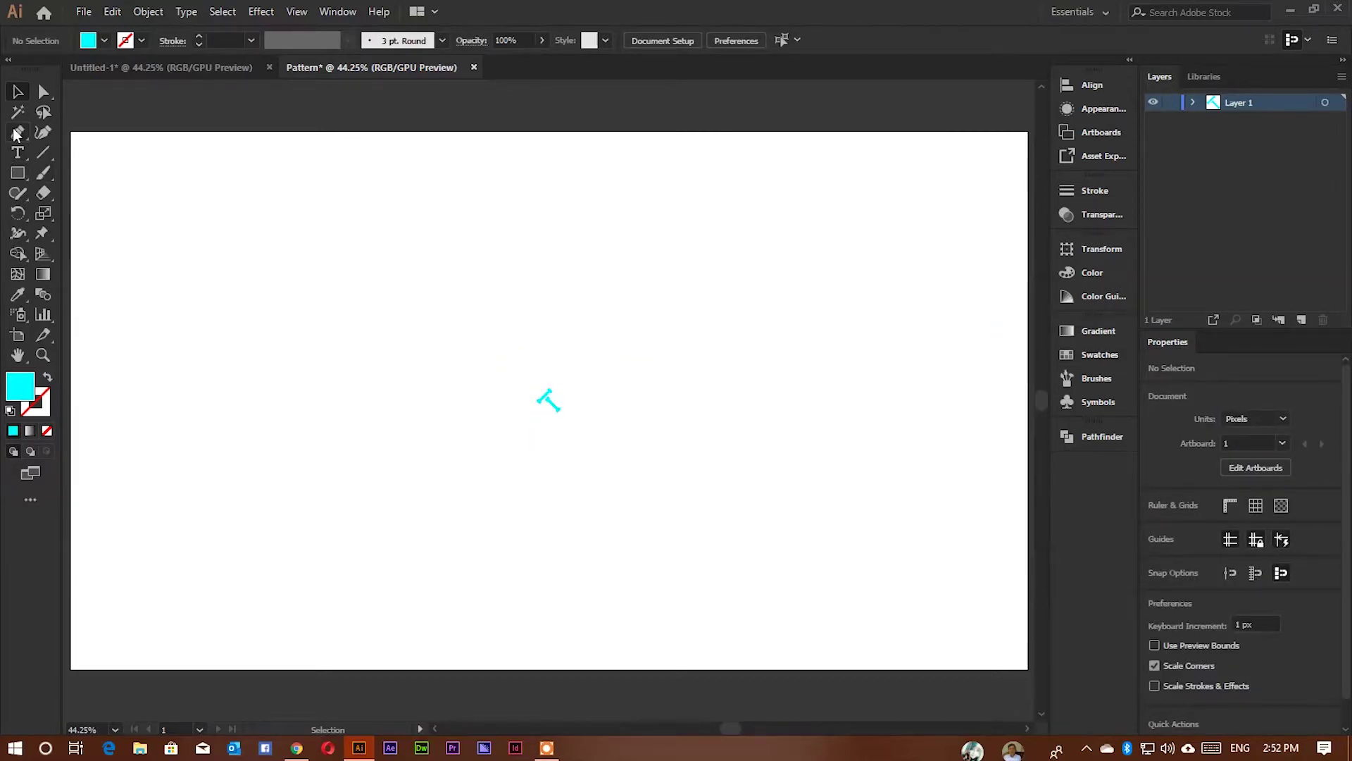
left_click(19, 172)
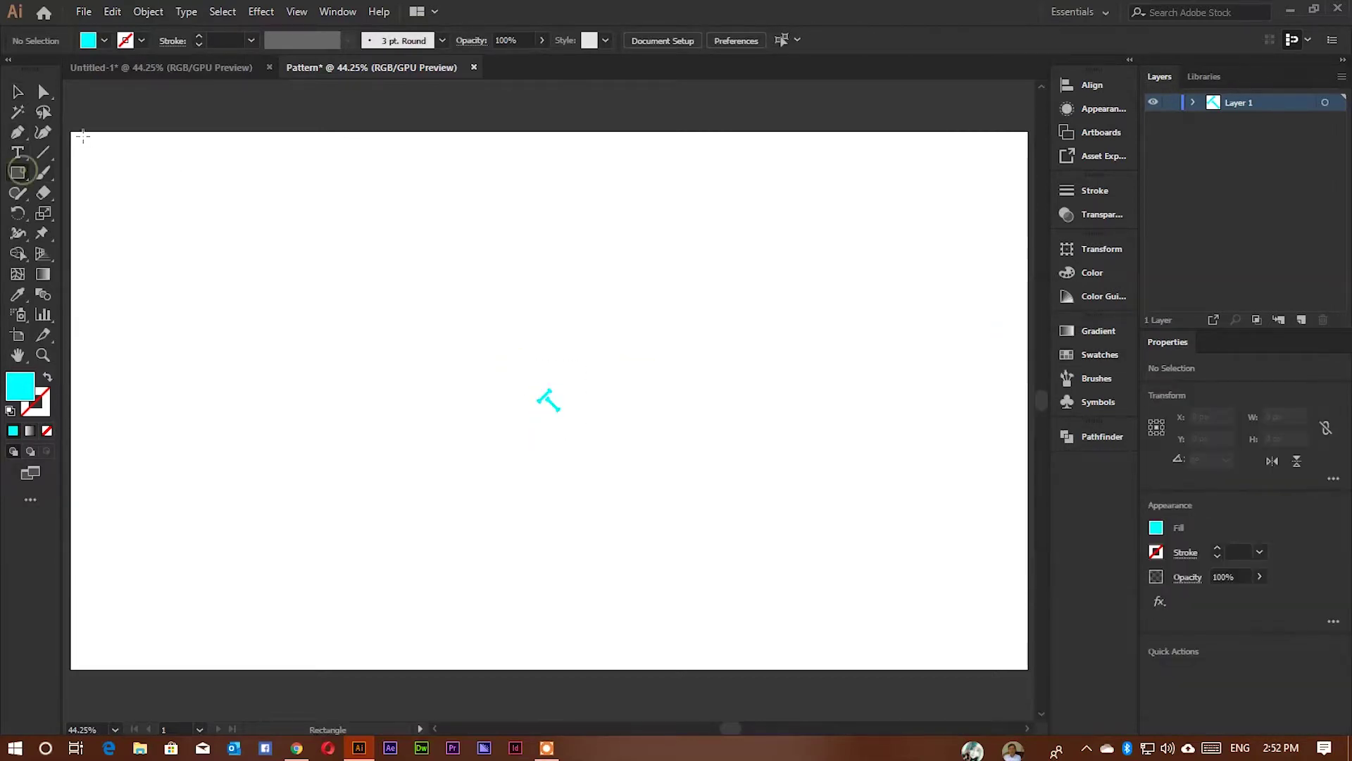
left_click(199, 265)
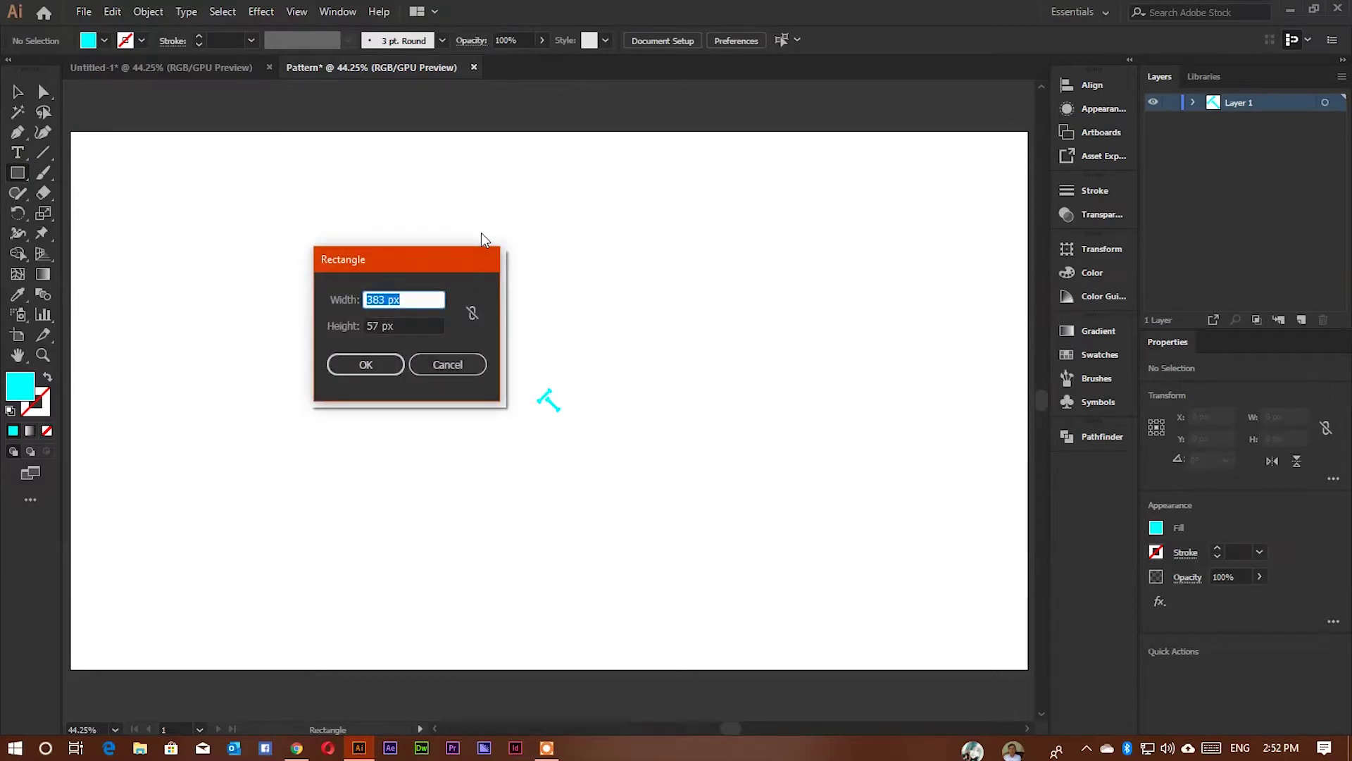
type("1920")
key("Tab")
type("10")
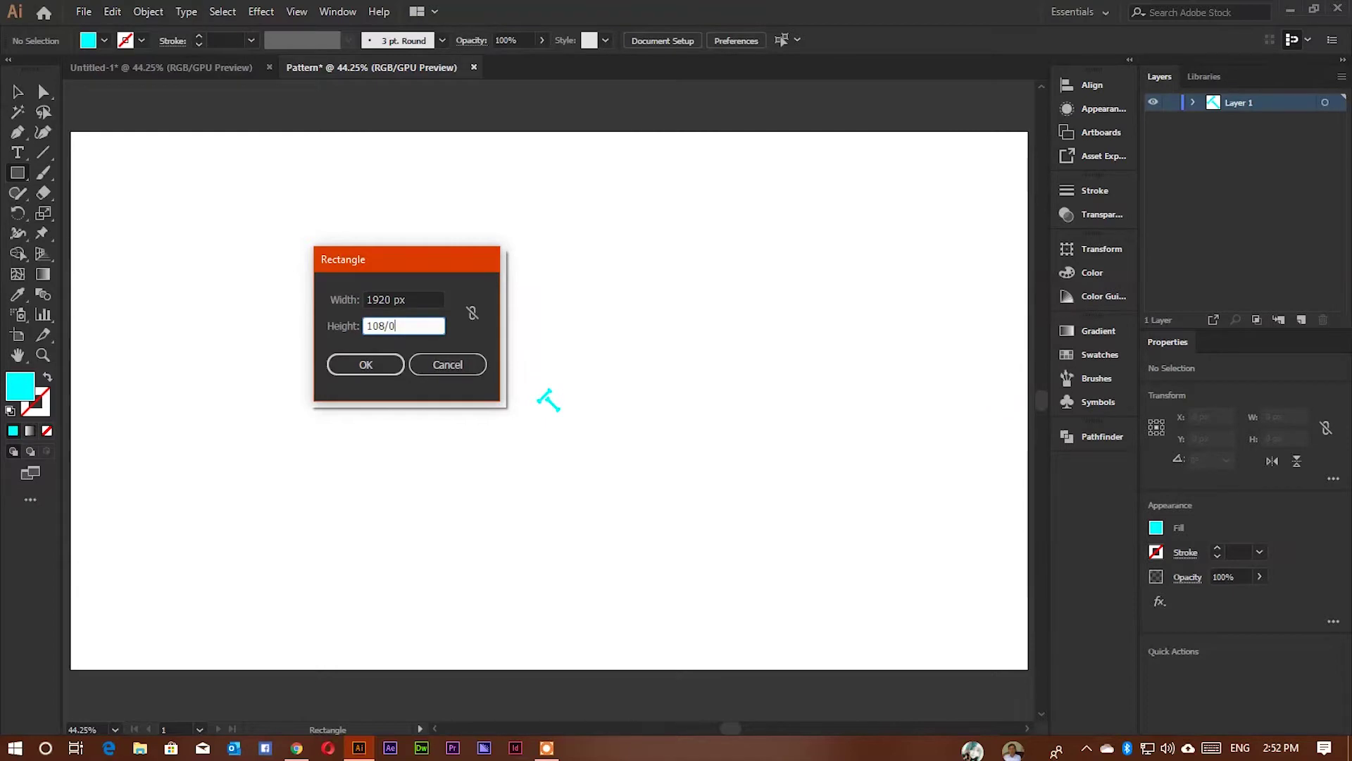
key("Return")
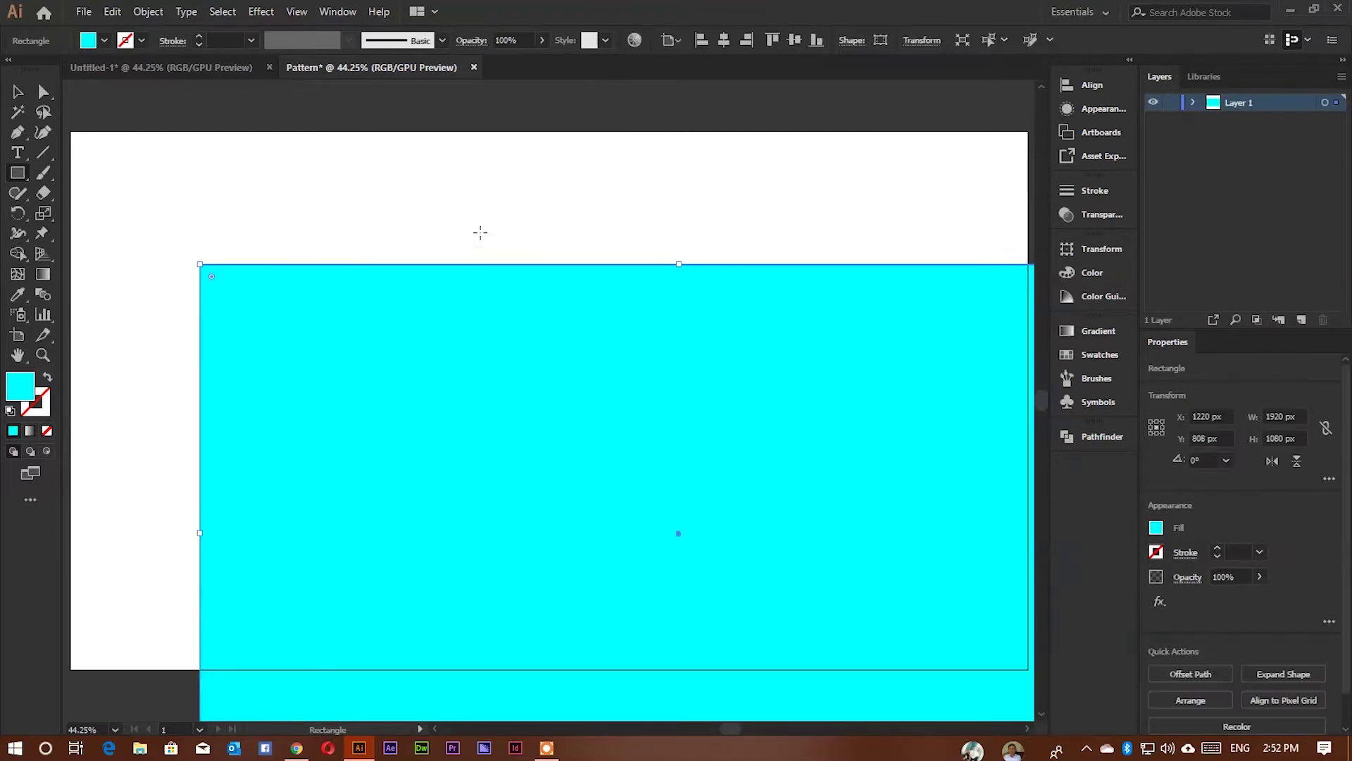
Fill the rectangle red and centre it horizontally and vertically on the artboard.
left_click(105, 41)
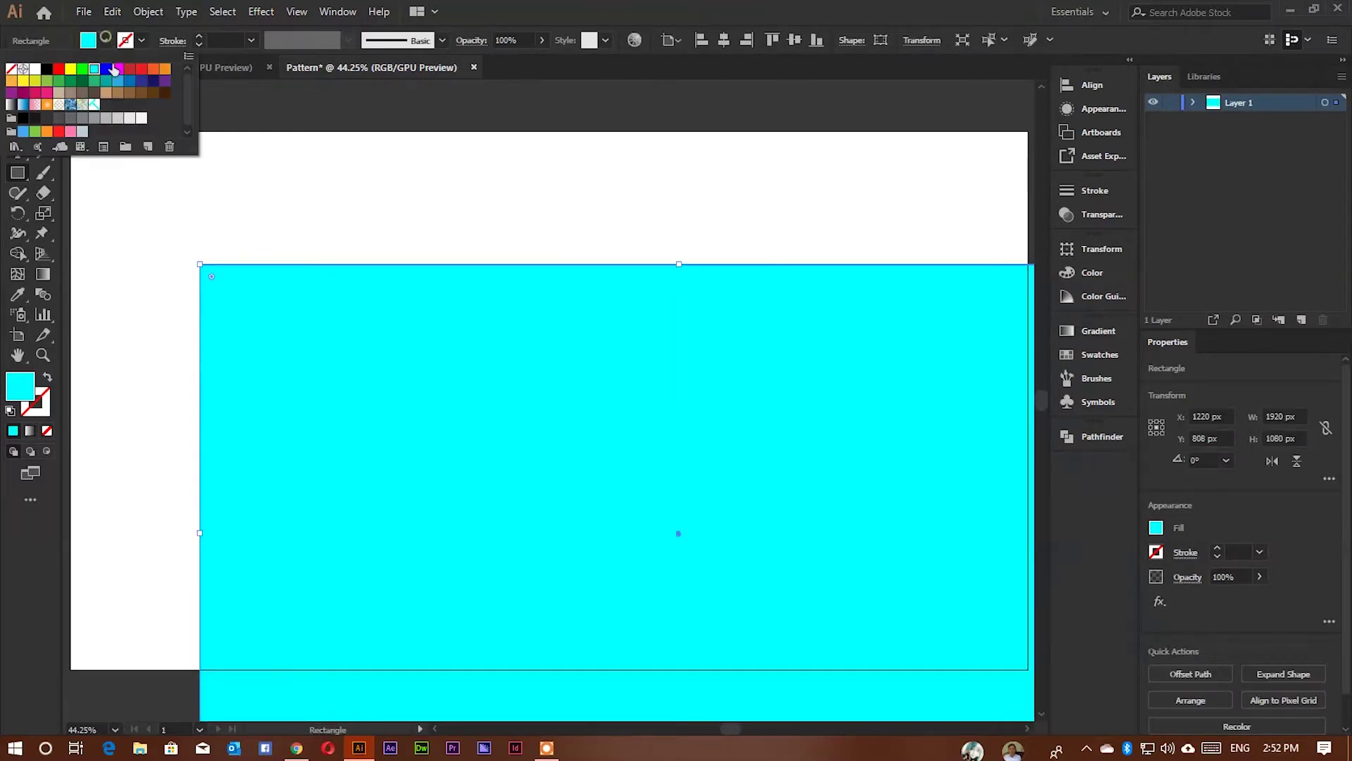
left_click(58, 68)
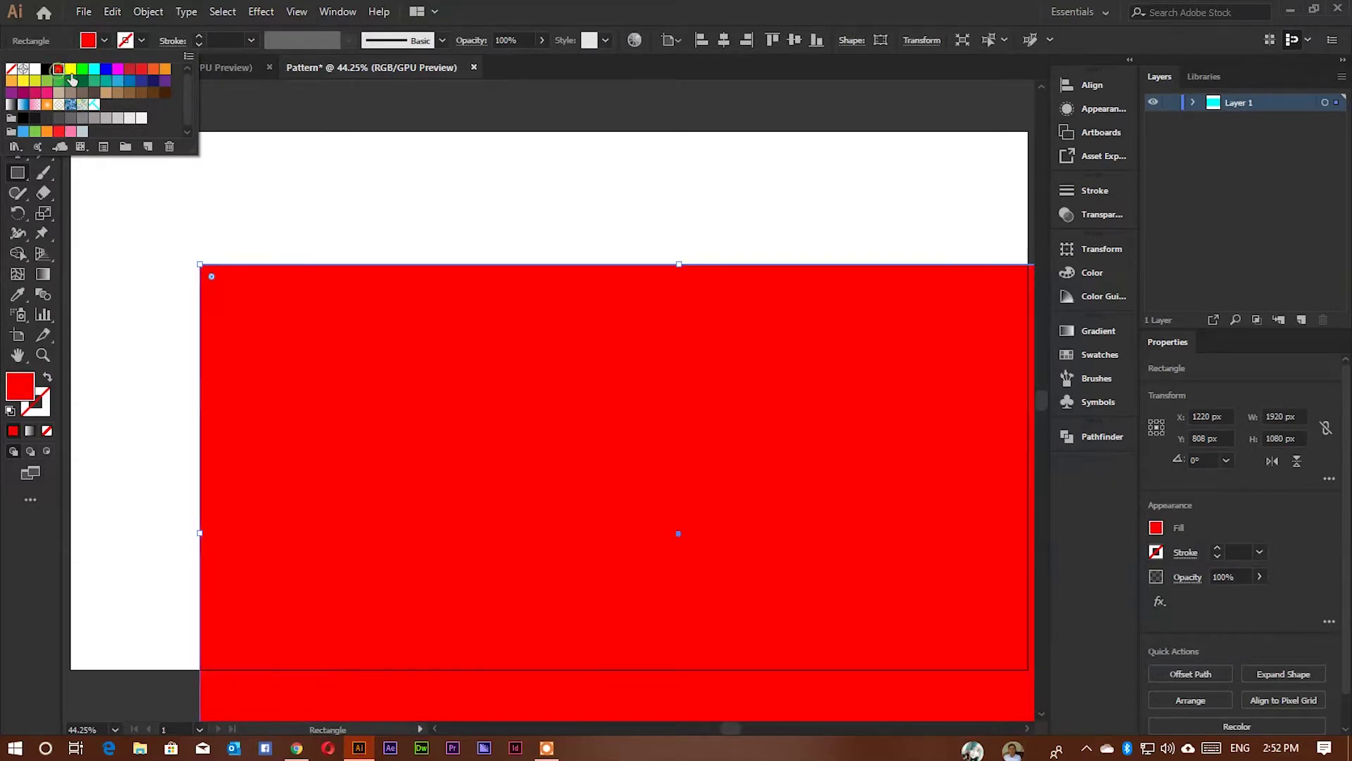
left_click(793, 40)
left_click(723, 40)
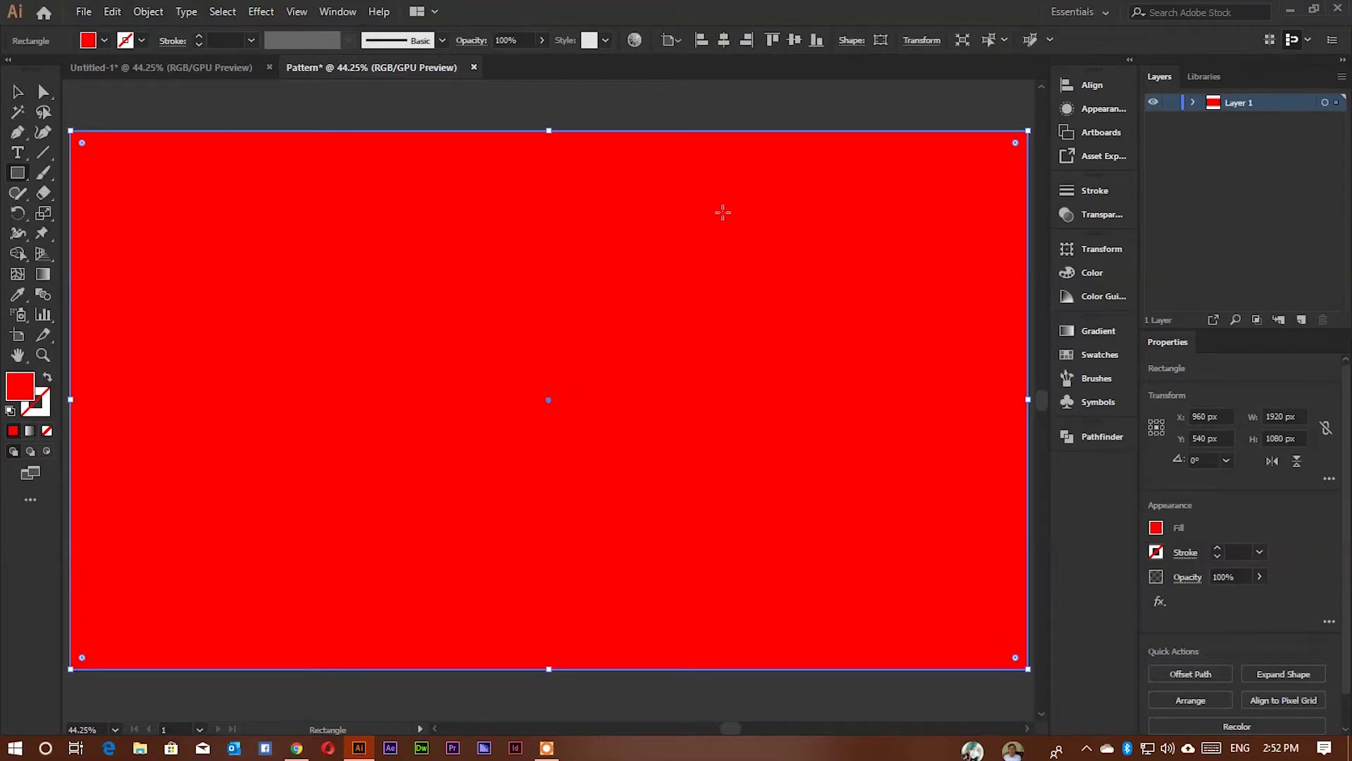
left_click(17, 91)
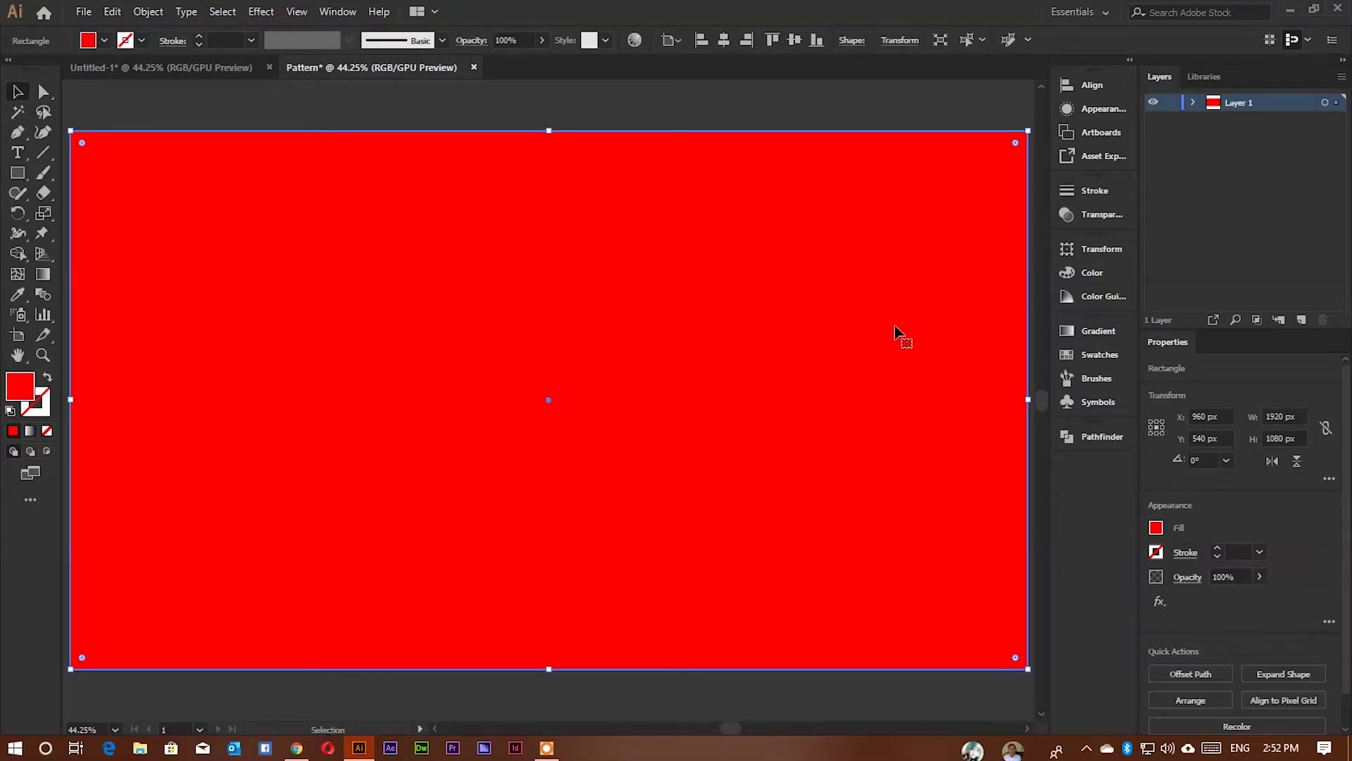
left_click(1093, 355)
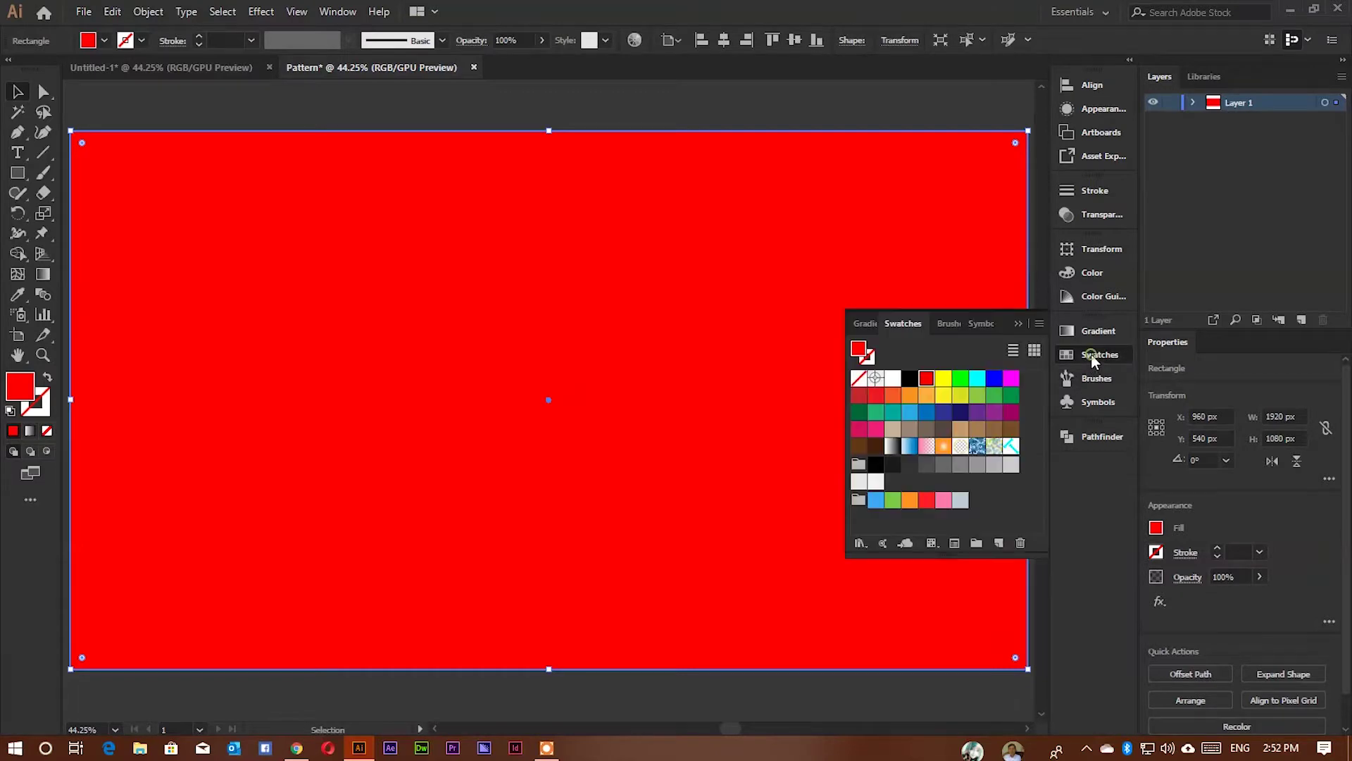
Fill the rectangle with the bone pattern swatch and zoom in to inspect the fill.
left_click(1010, 446)
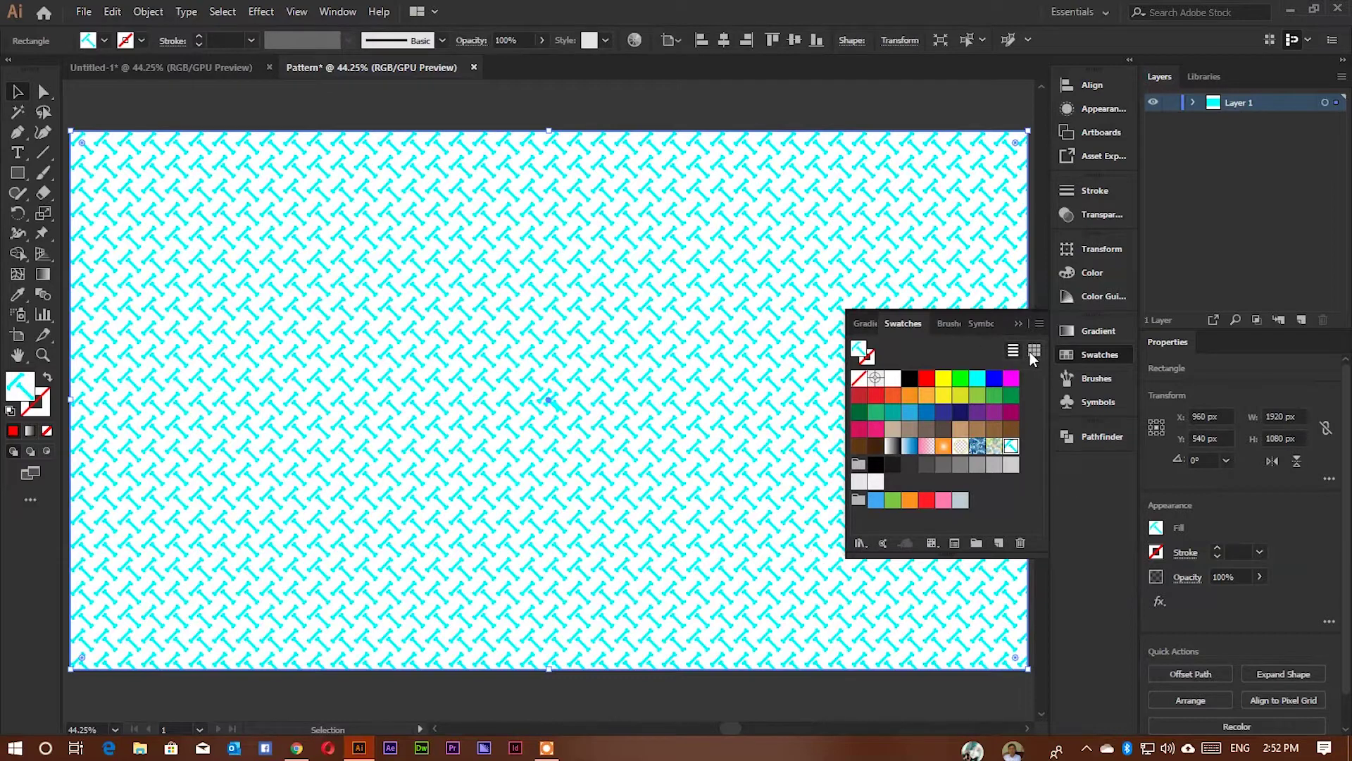
left_click(1015, 326)
key("z")
left_click_drag(486, 327, 869, 507)
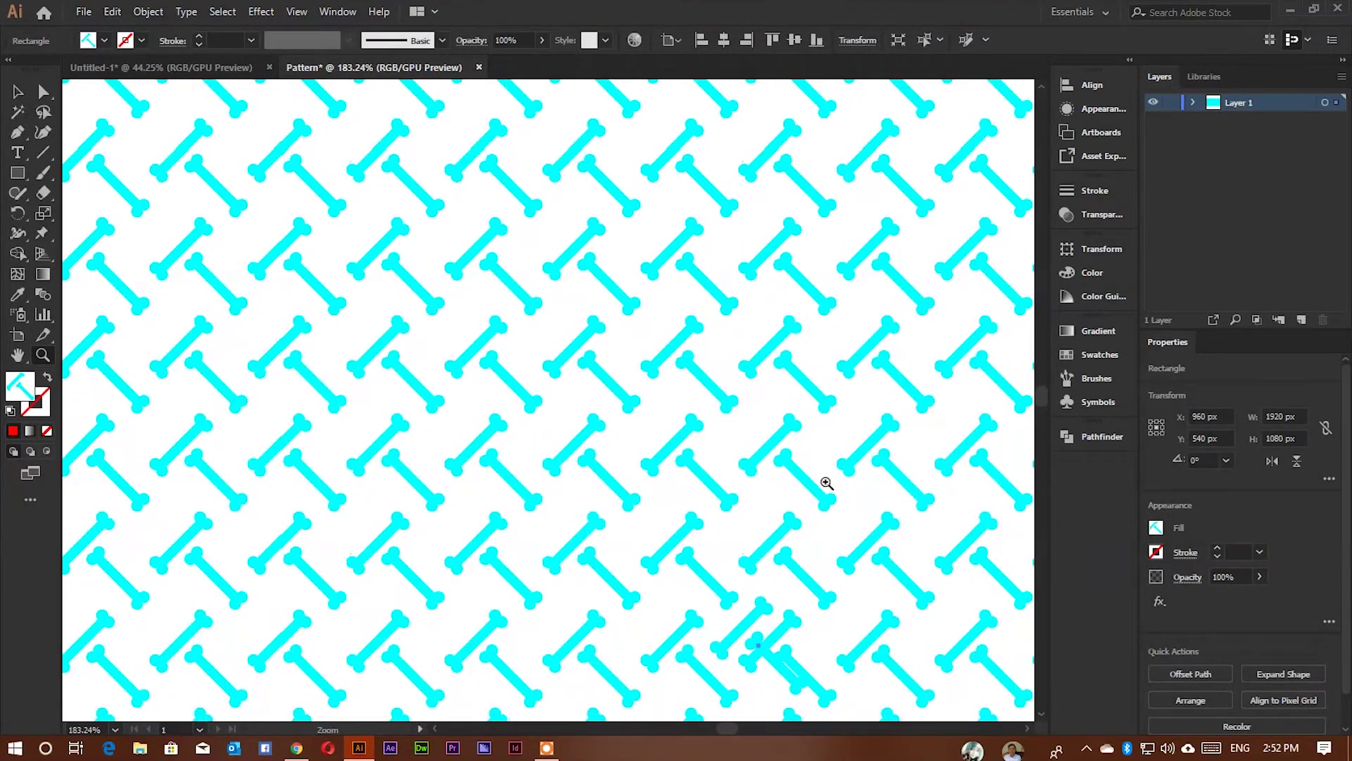
key("ctrl+0")
left_click_drag(517, 382, 903, 549)
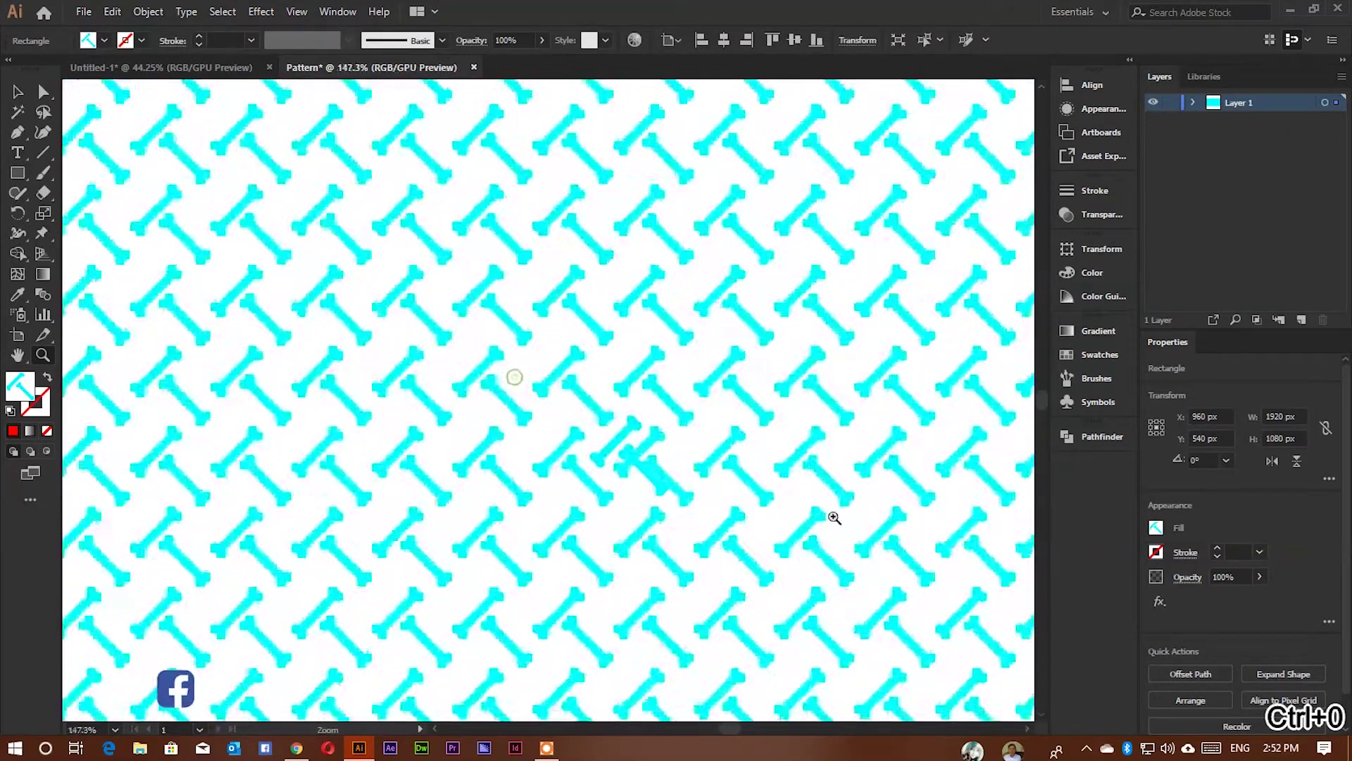
left_click(648, 515)
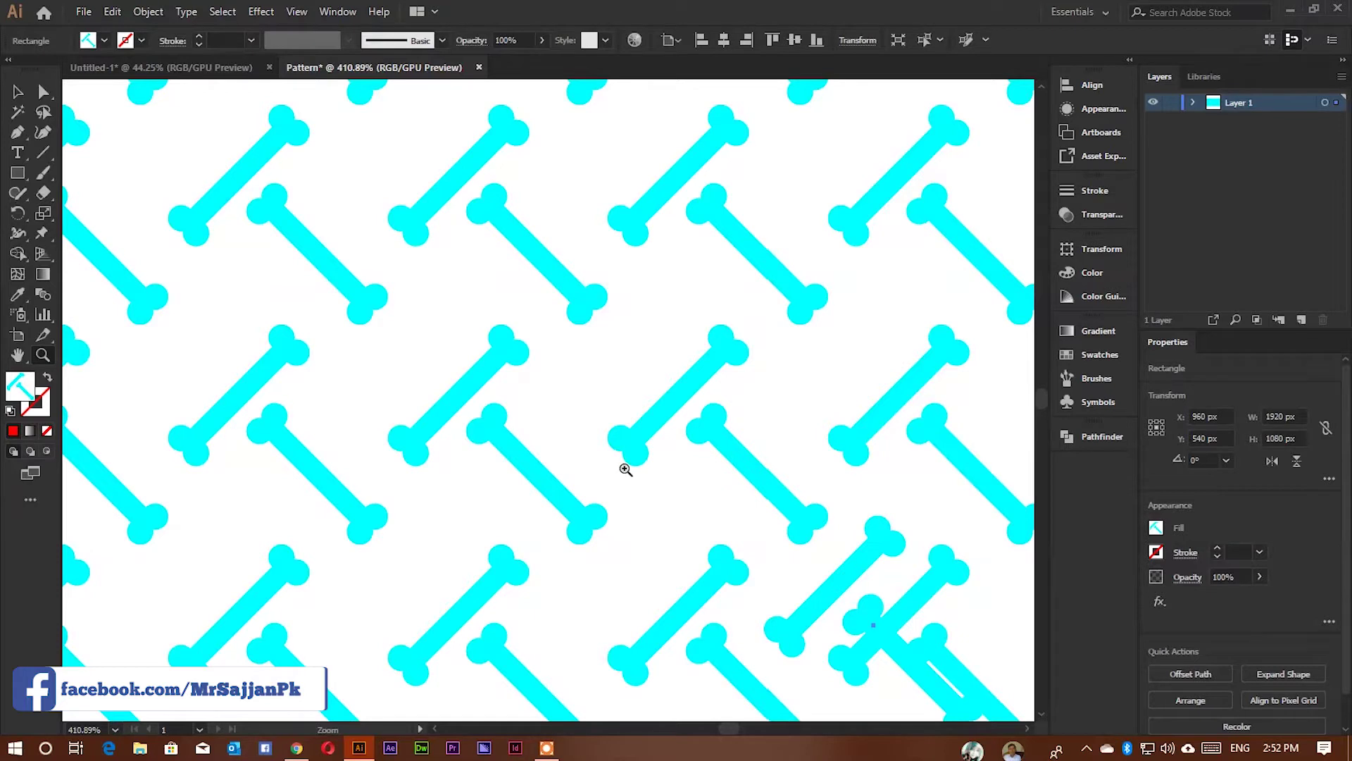
key("ctrl+0")
Resize the patterned rectangle so it covers the full 1920 × 1080 artboard.
left_click(17, 91)
left_click(165, 163)
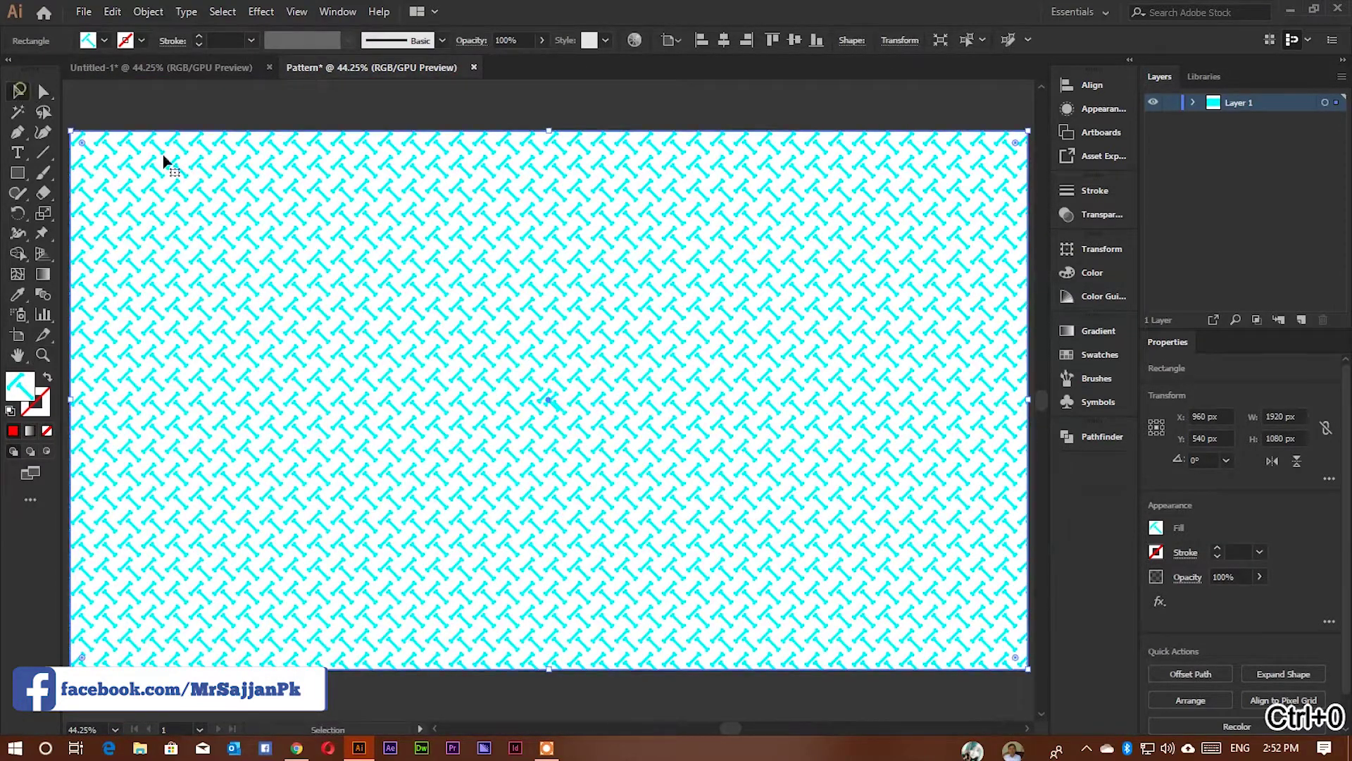
mouse_move(1019, 671)
left_mouse_down()
mouse_move(741, 545)
mouse_move(512, 483)
left_mouse_up()
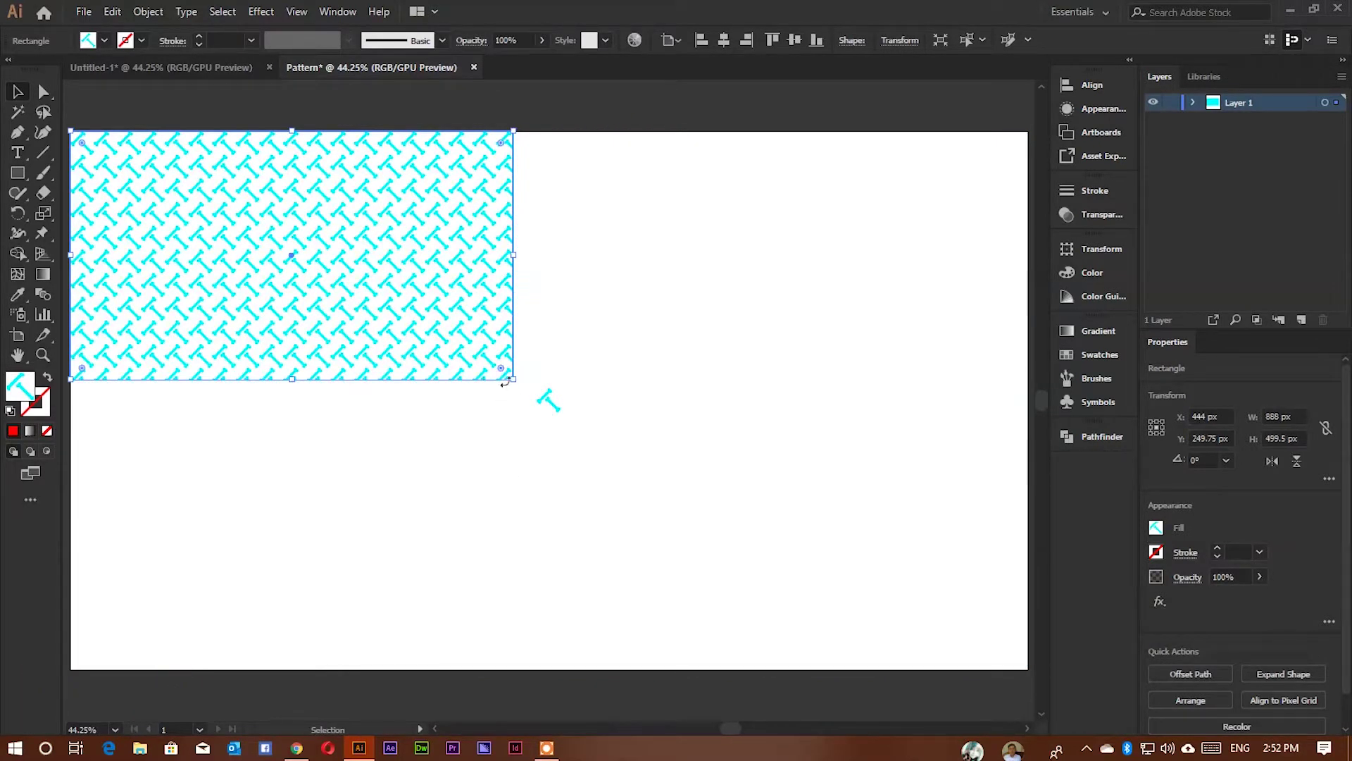
mouse_move(512, 381)
left_mouse_down()
mouse_move(927, 688)
mouse_move(1029, 669)
left_mouse_up()
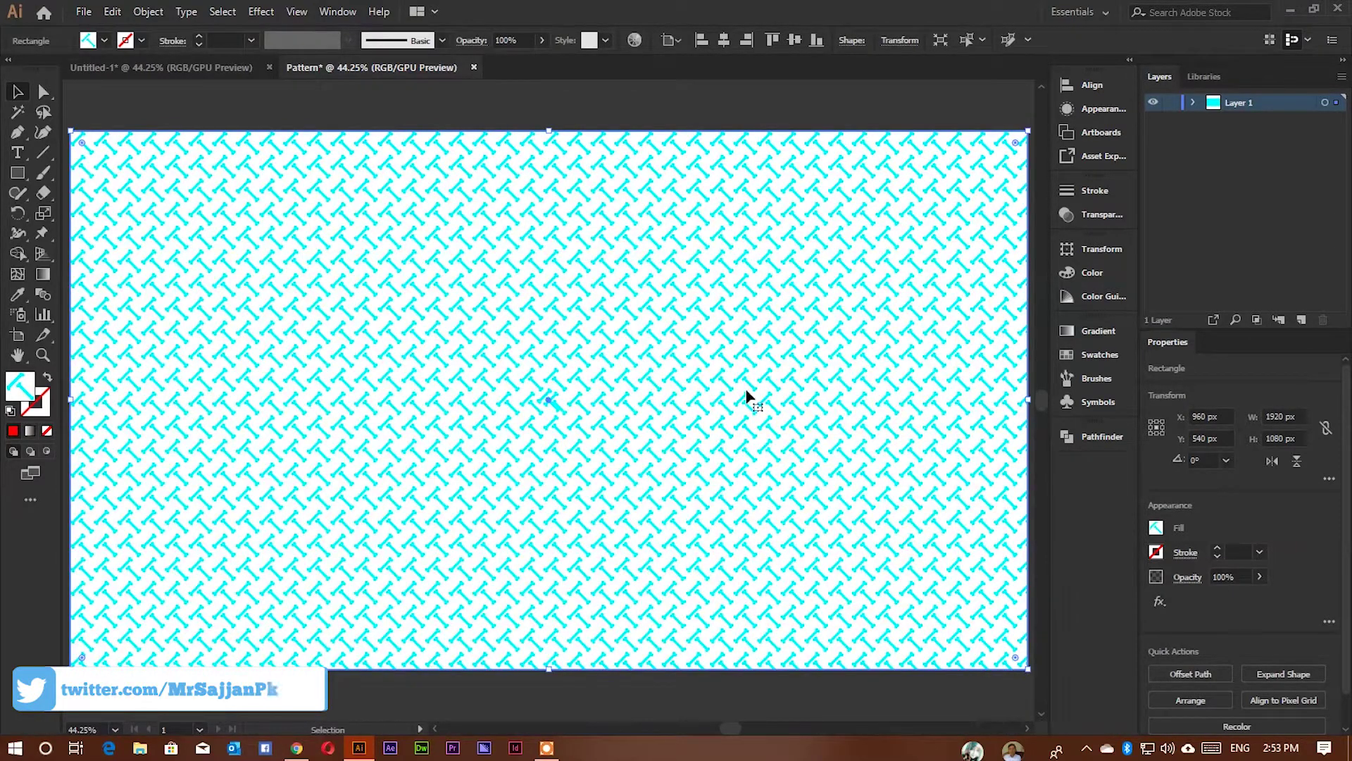
Reopen Pattern 001 in pattern editing mode and zoom in on its central tile.
left_click(1084, 355)
double_click(1010, 446)
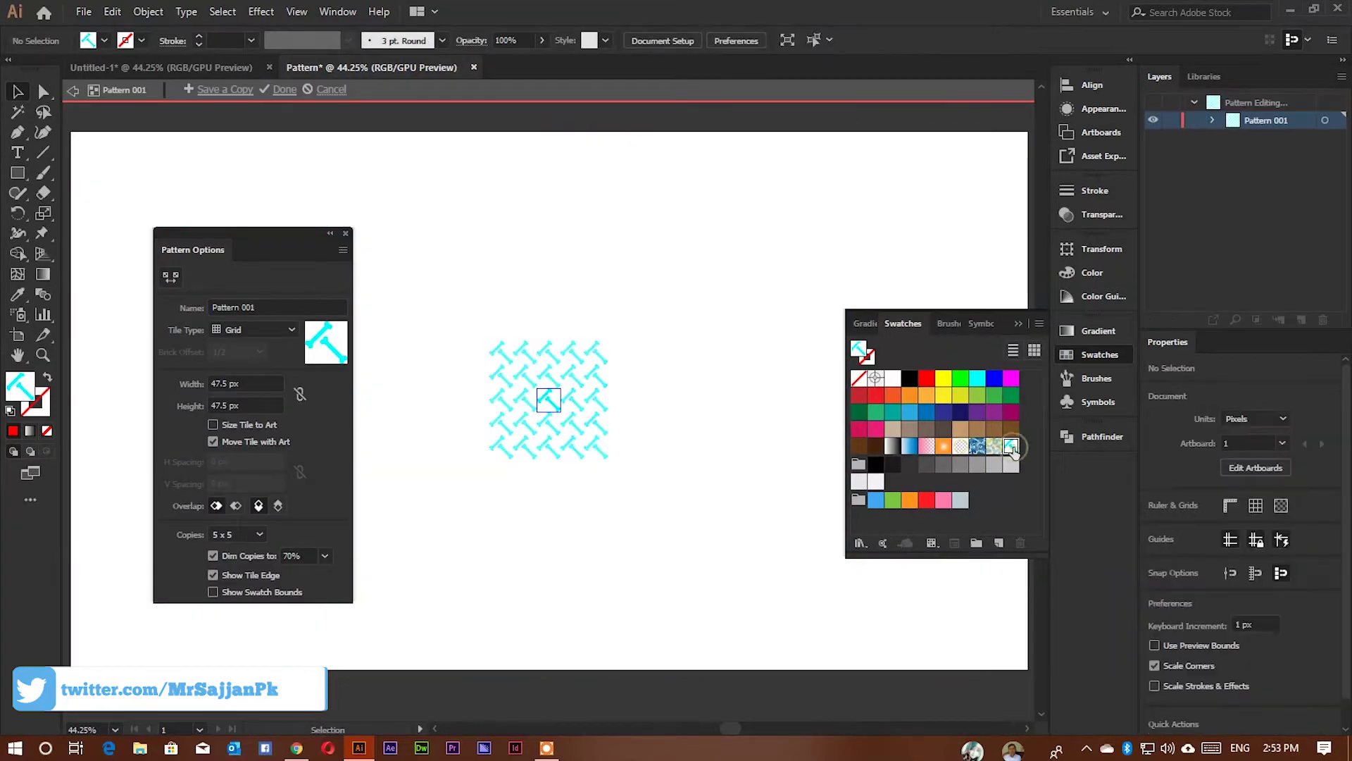
left_click_drag(277, 243, 270, 213)
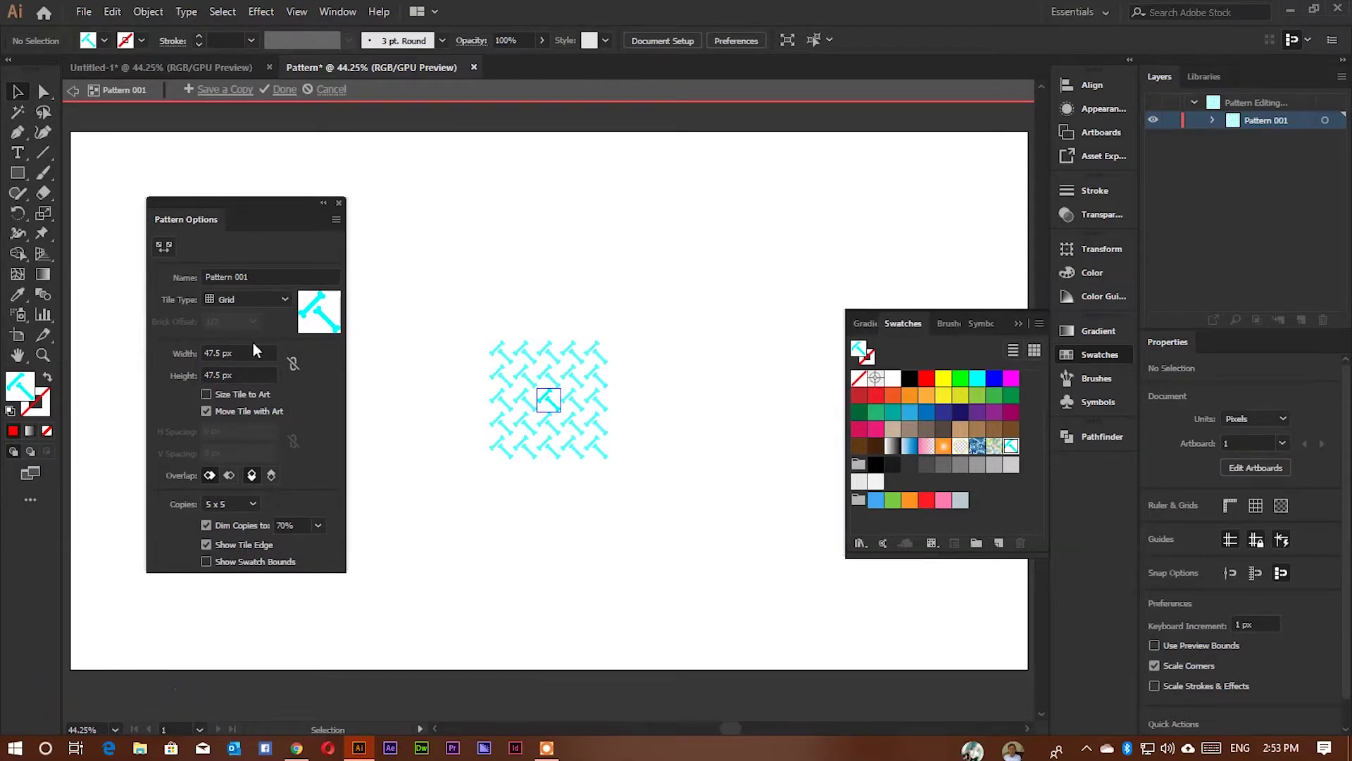
key("z")
mouse_move(546, 396)
left_mouse_down()
mouse_move(643, 450)
mouse_move(869, 512)
left_mouse_up()
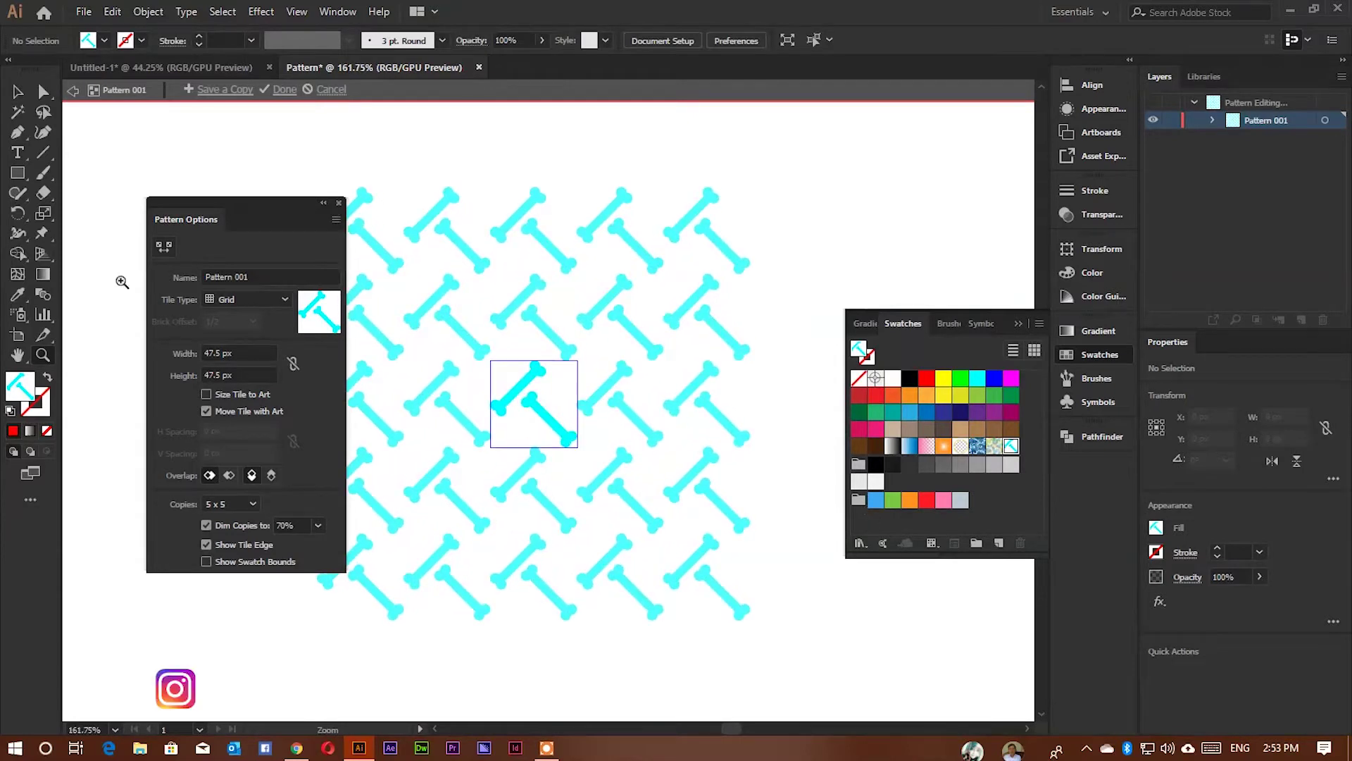
left_click_drag(252, 223, 297, 202)
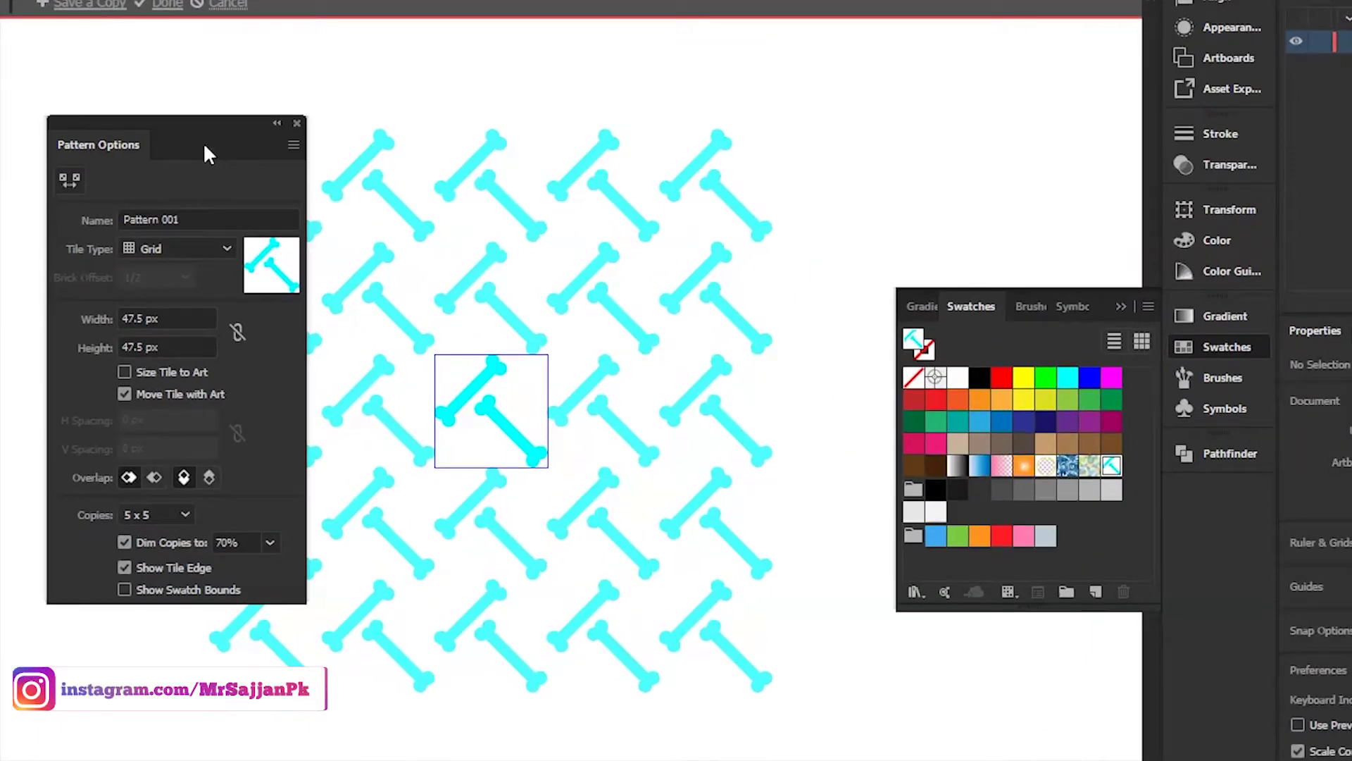
left_click_drag(204, 154, 169, 140)
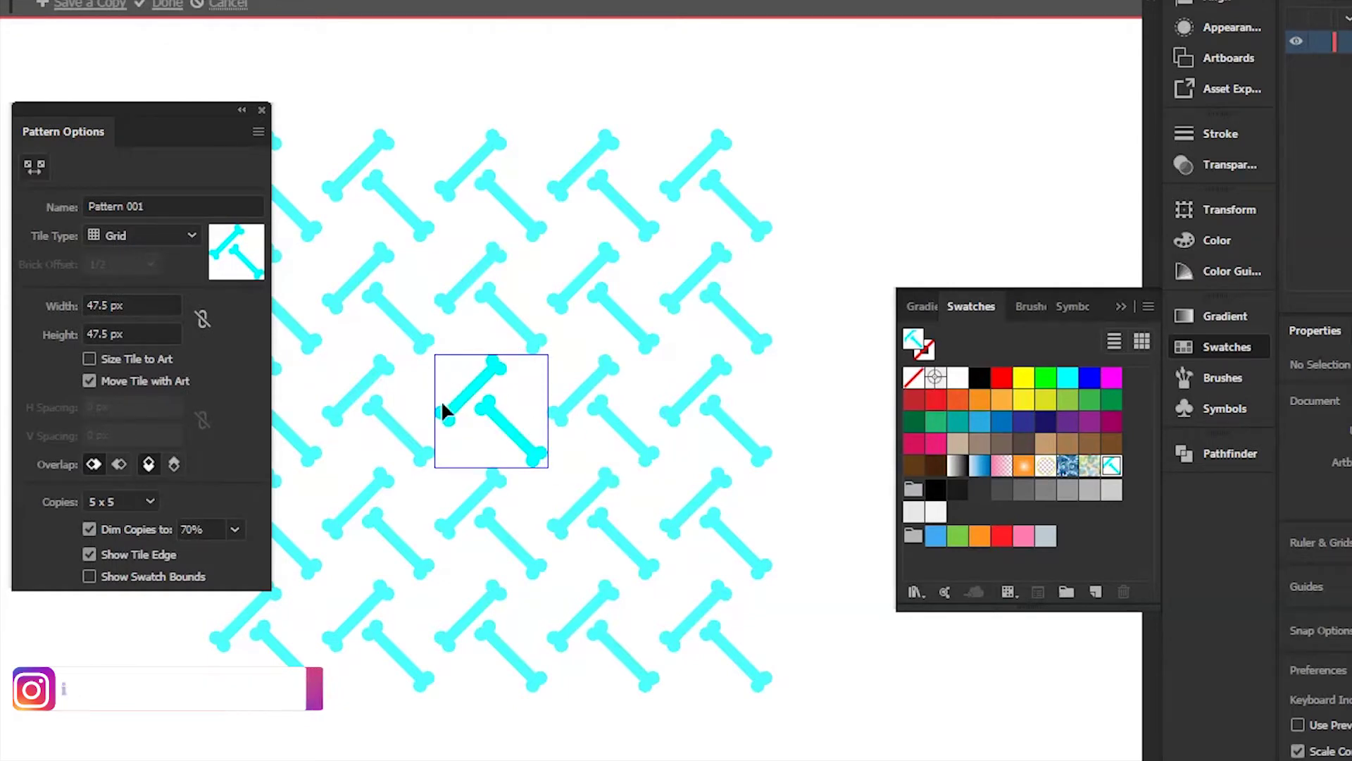
Select a bone in the tile, then add and delete two small circles.
left_click_drag(463, 446, 472, 394)
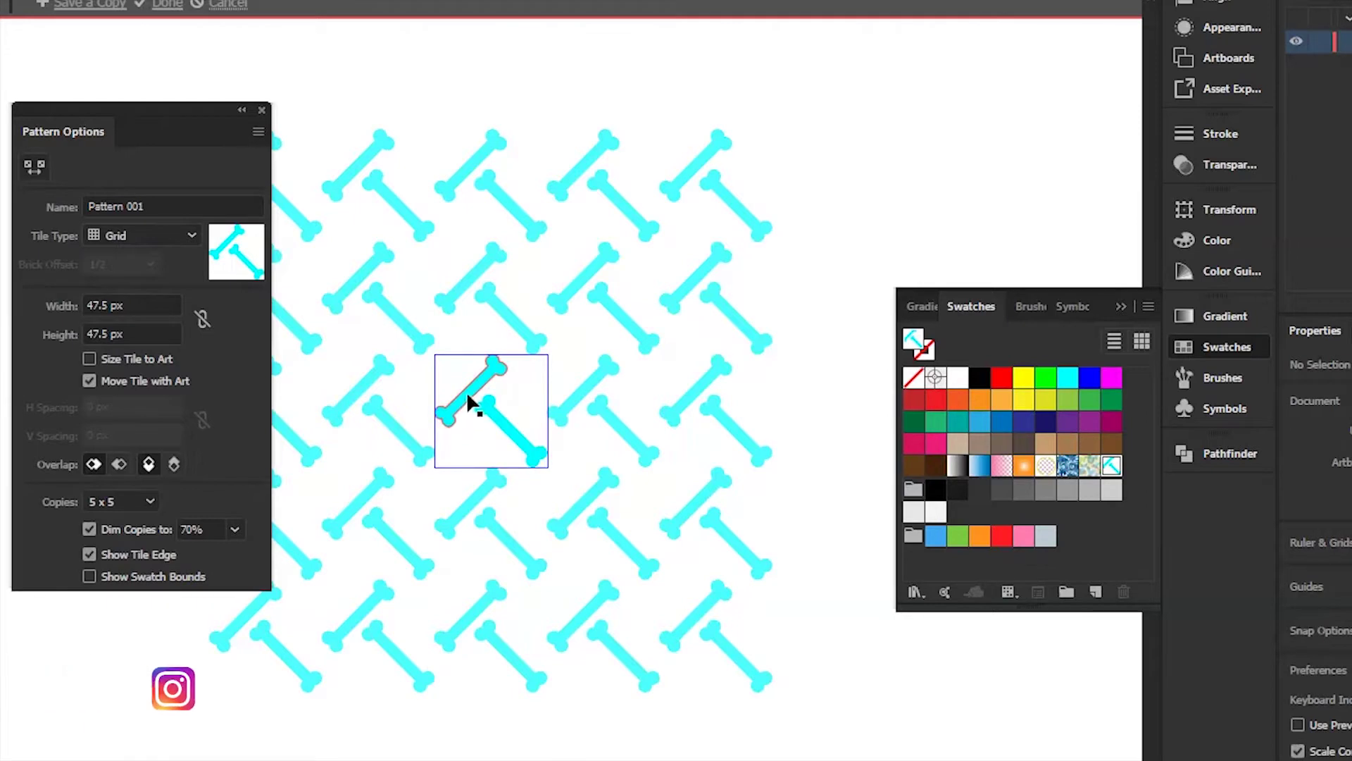
left_click(534, 452)
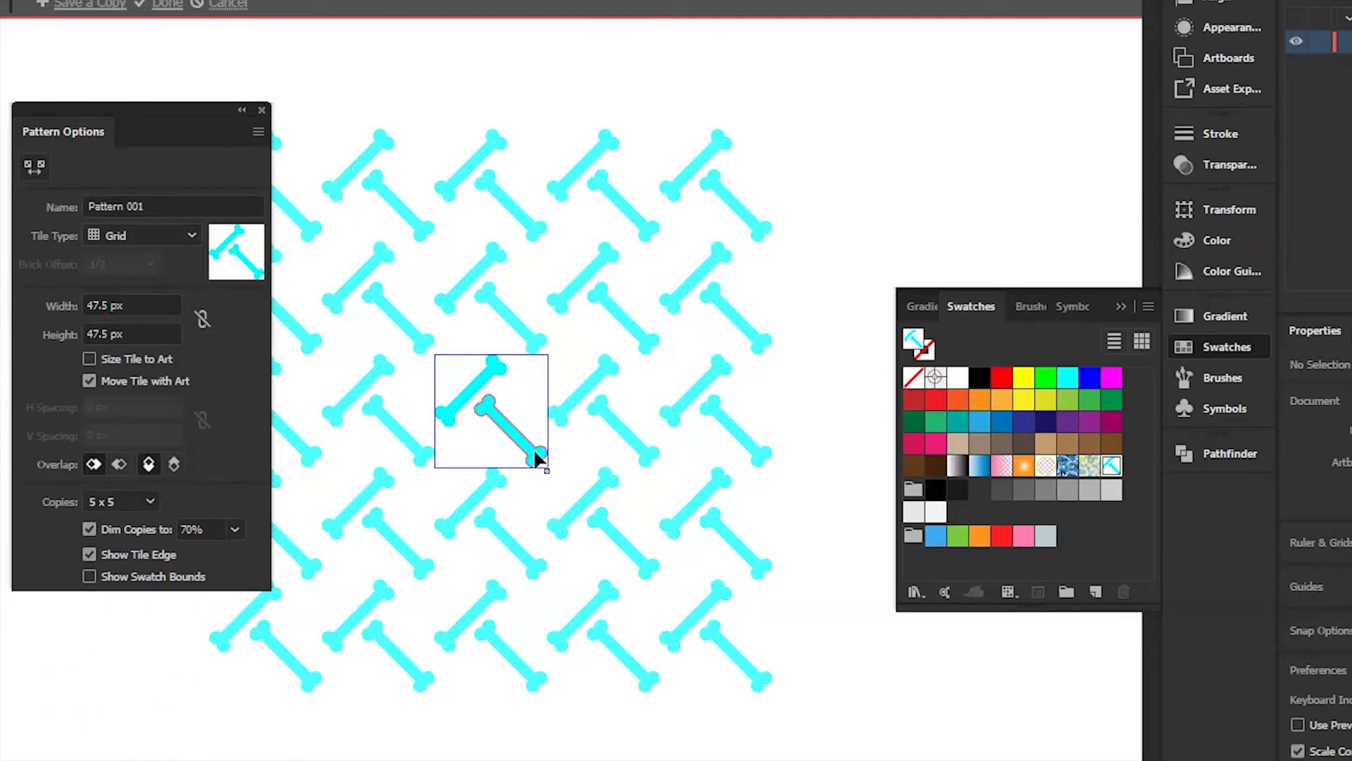
left_click(462, 384)
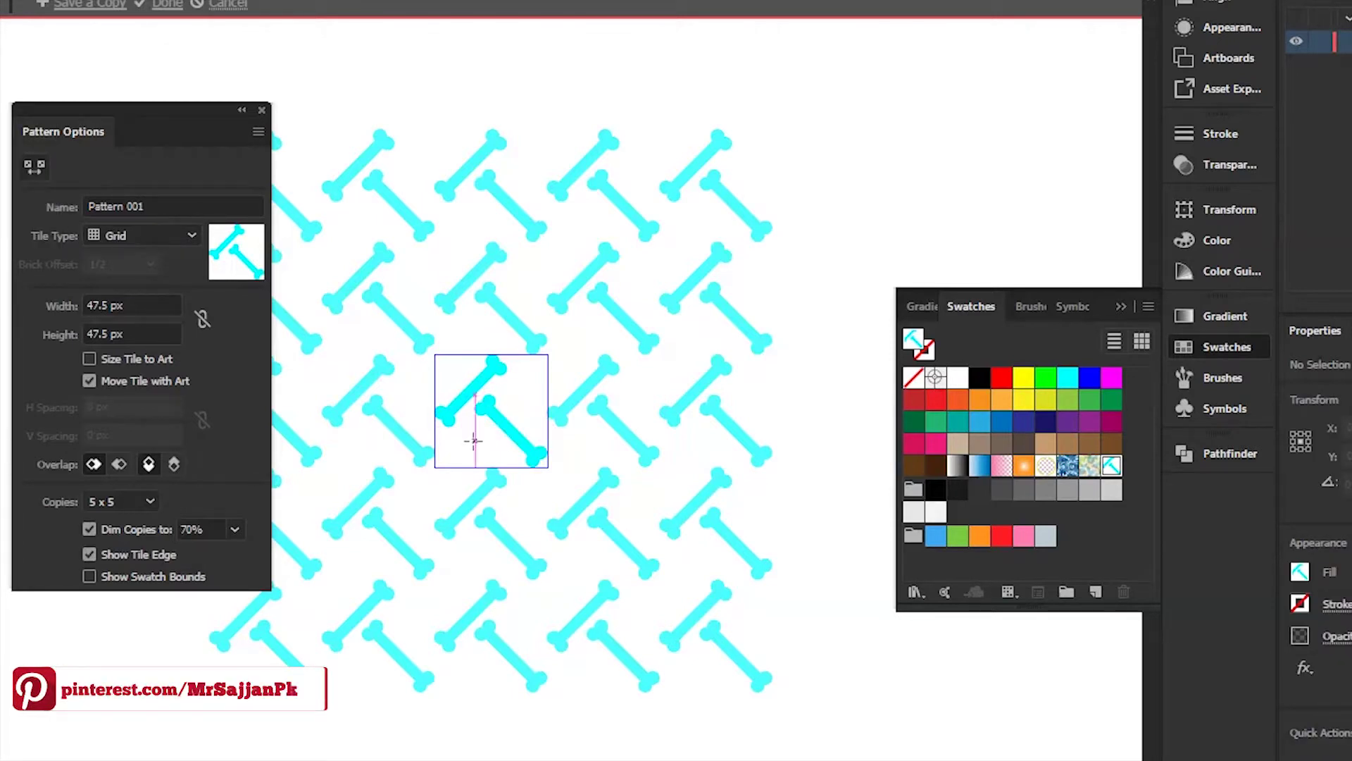
left_click_drag(470, 436, 491, 451)
left_click_drag(508, 382, 536, 409)
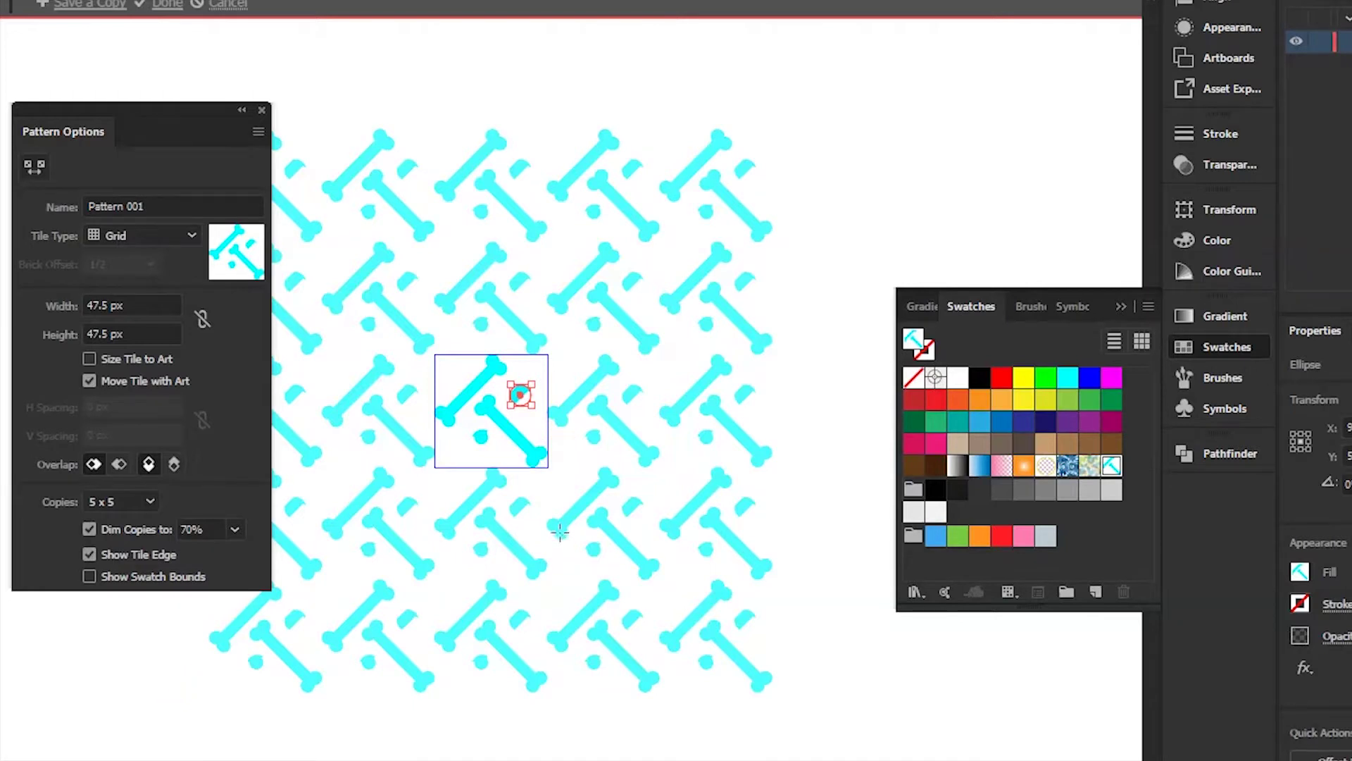
key("Delete")
key("Delete")
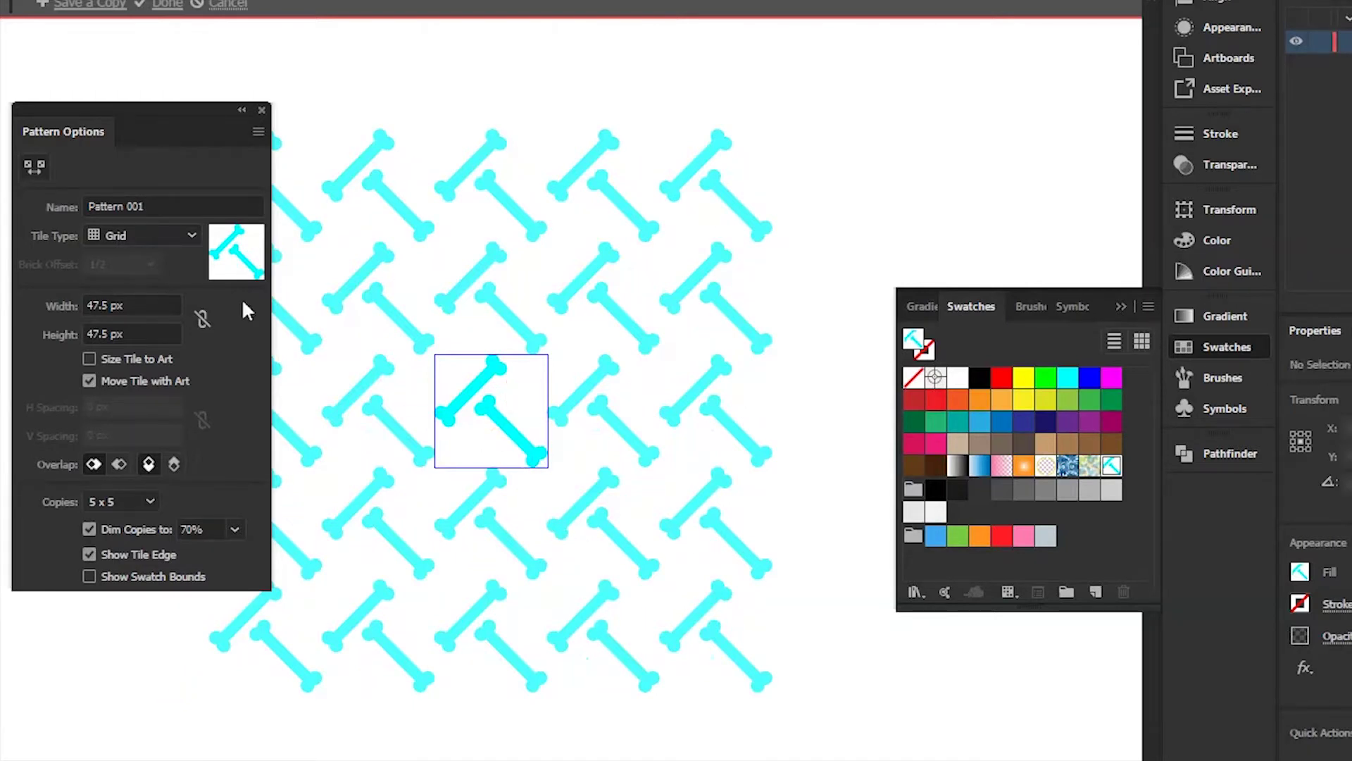
Colour both the upper-left and lower-right bones in the tile red.
left_click(459, 394)
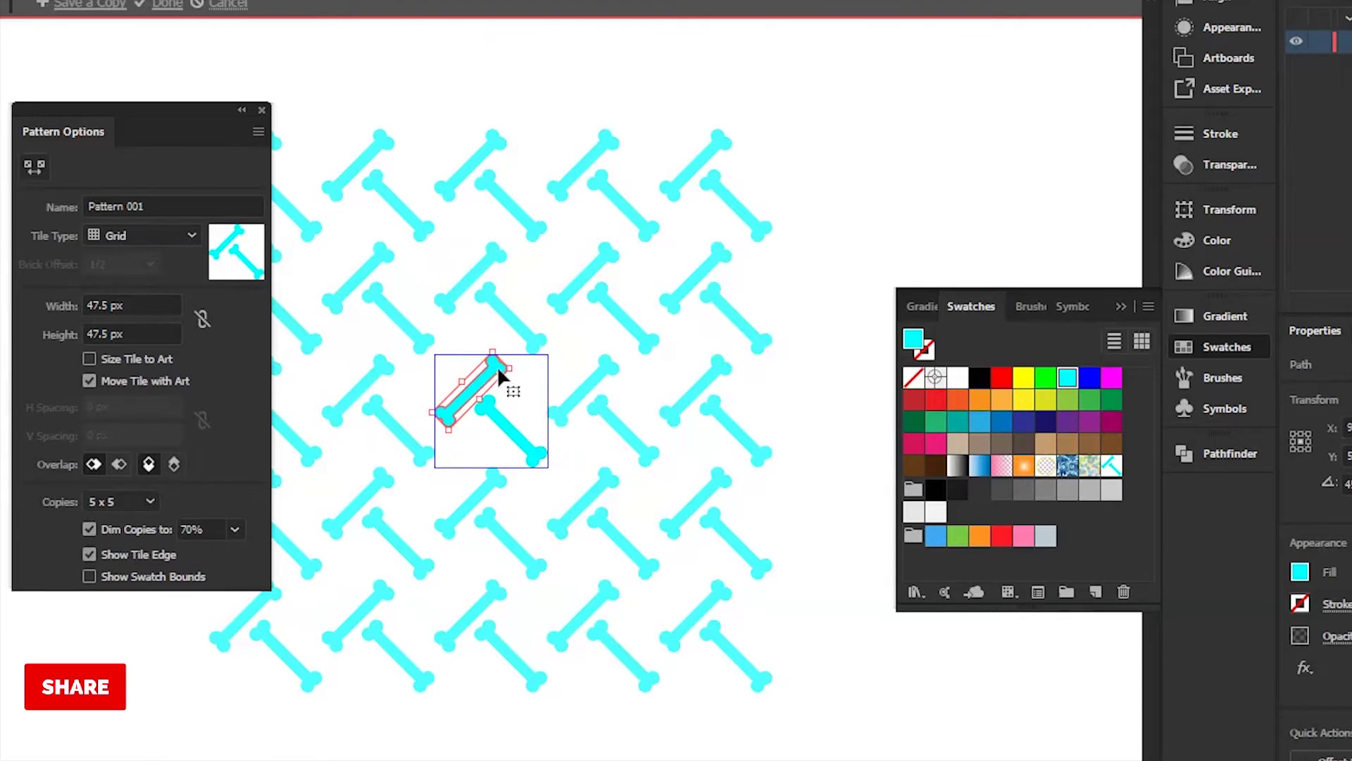
left_click(1003, 381)
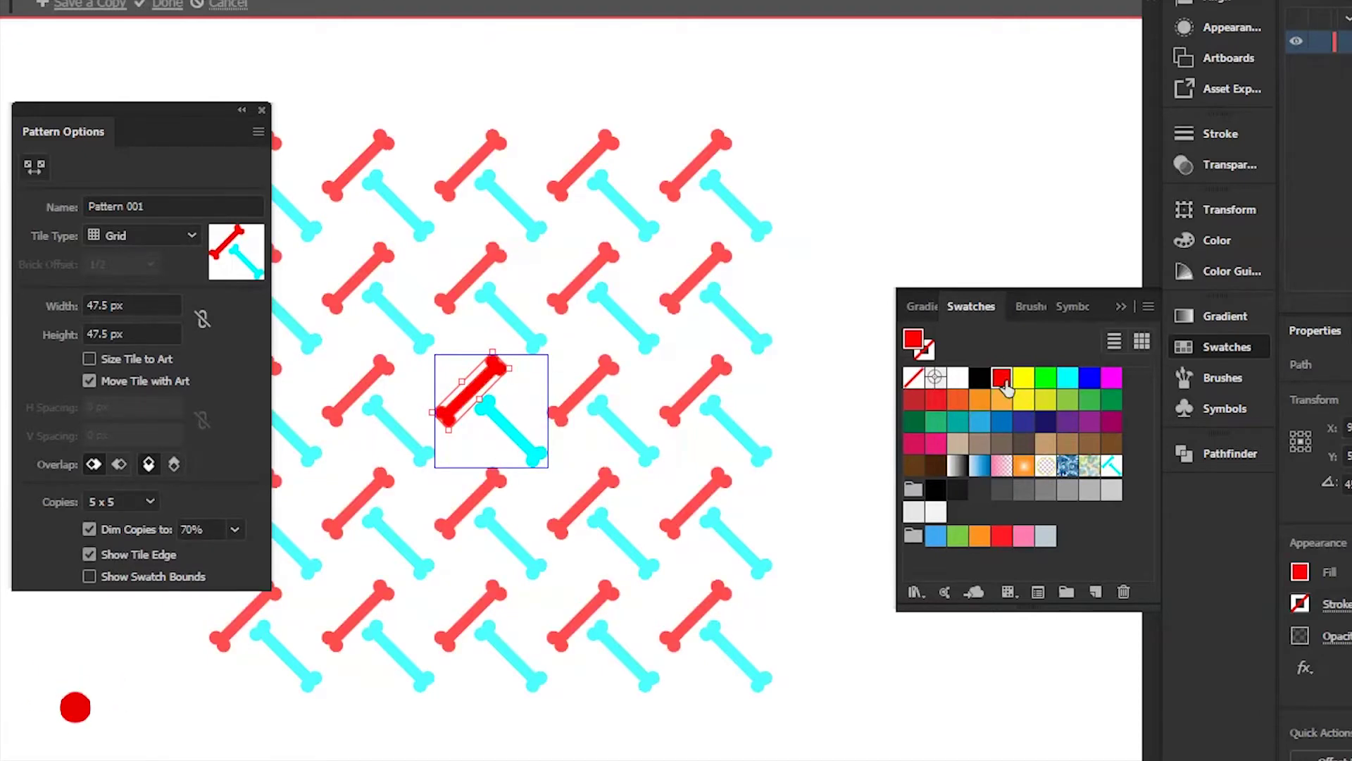
left_click(527, 444)
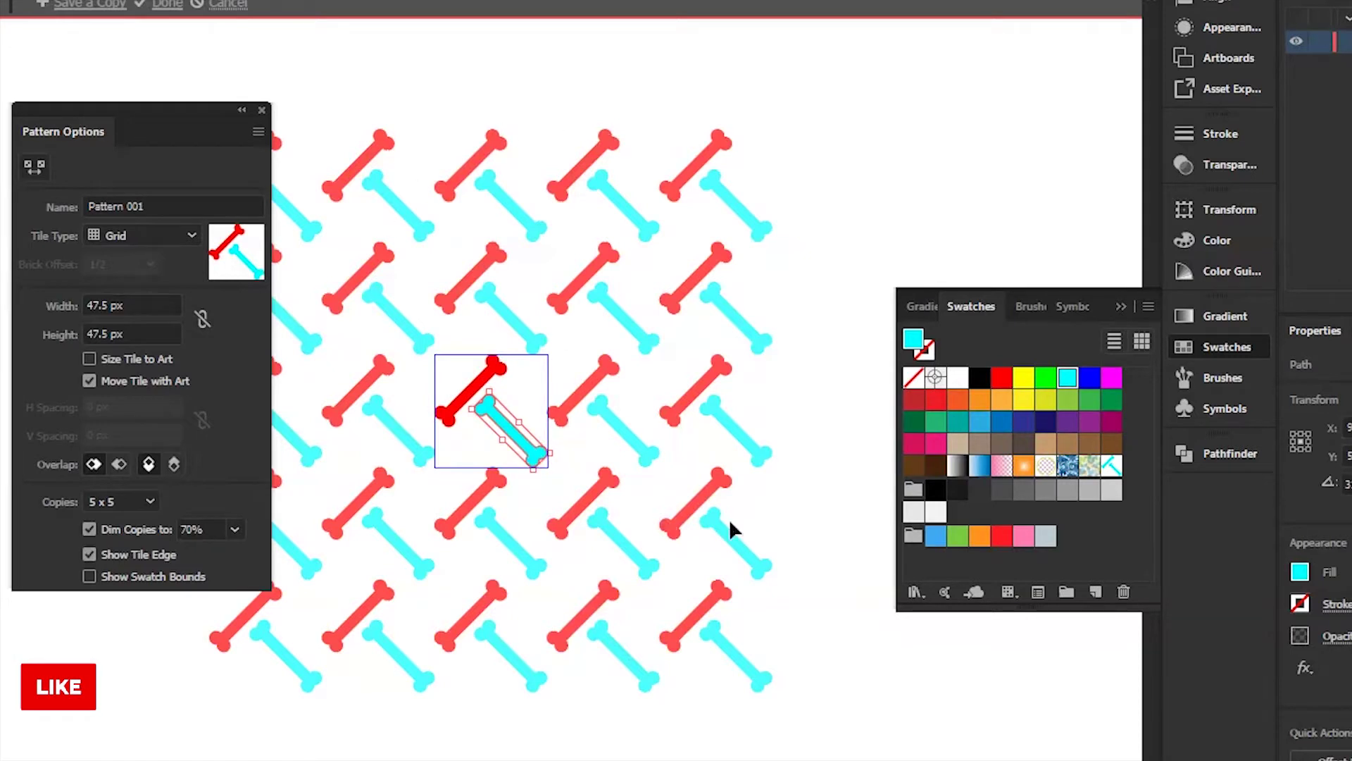
left_click(1021, 379)
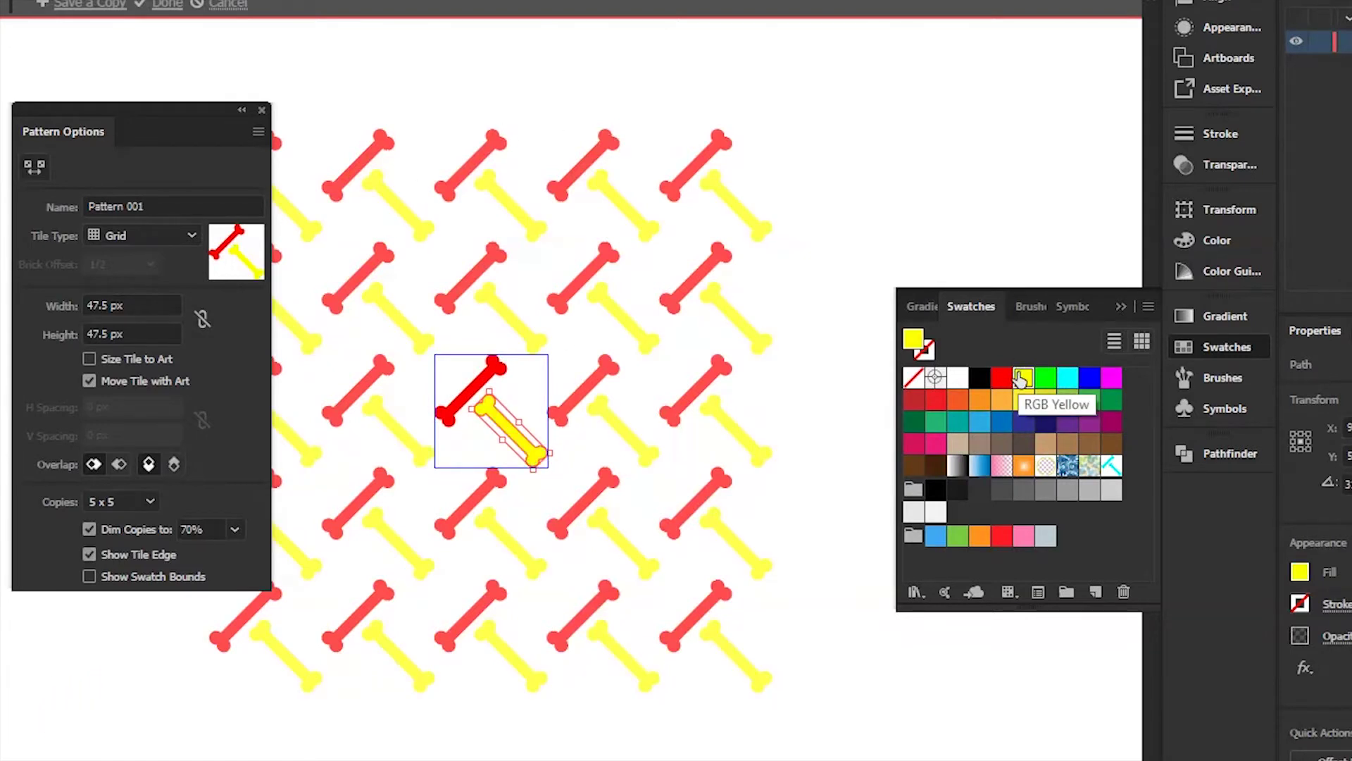
left_click(1001, 378)
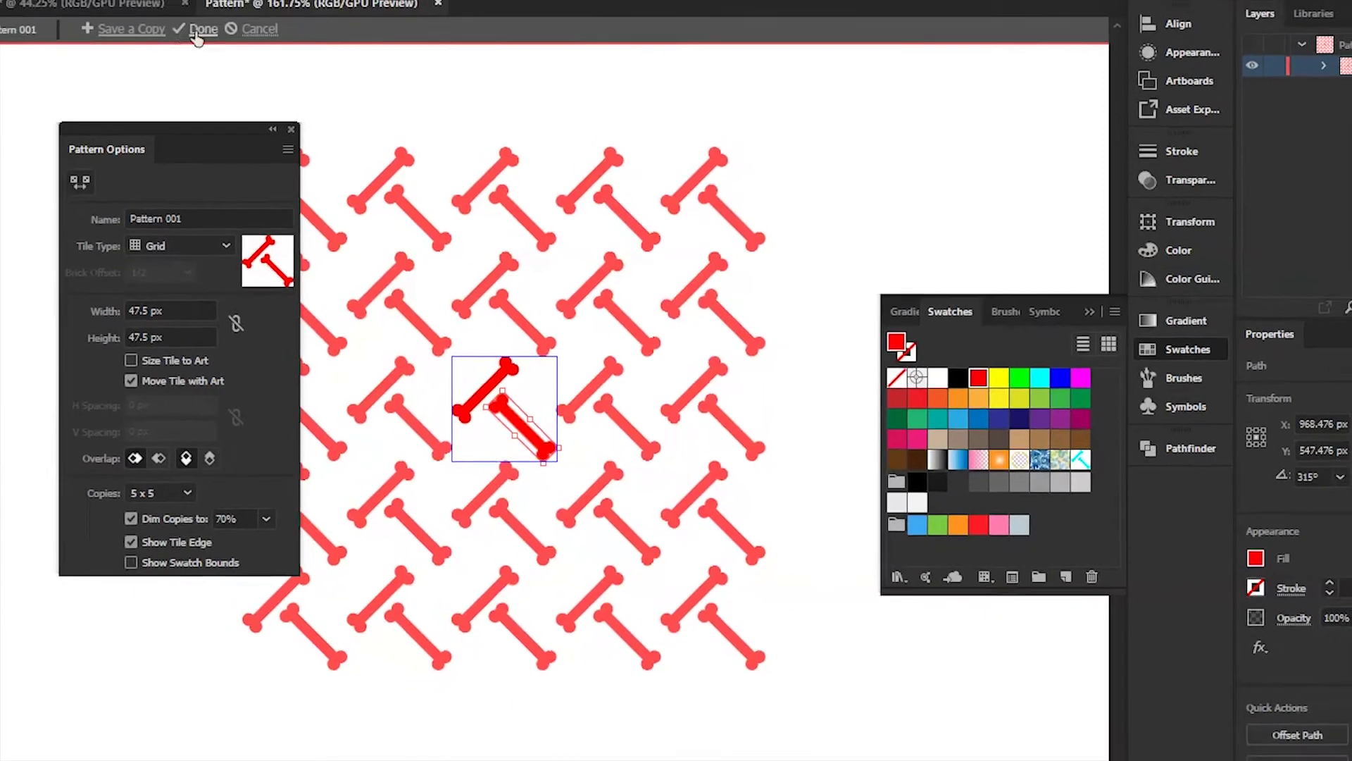
Leave pattern editing and fit the whole artboard in view.
left_click(205, 27)
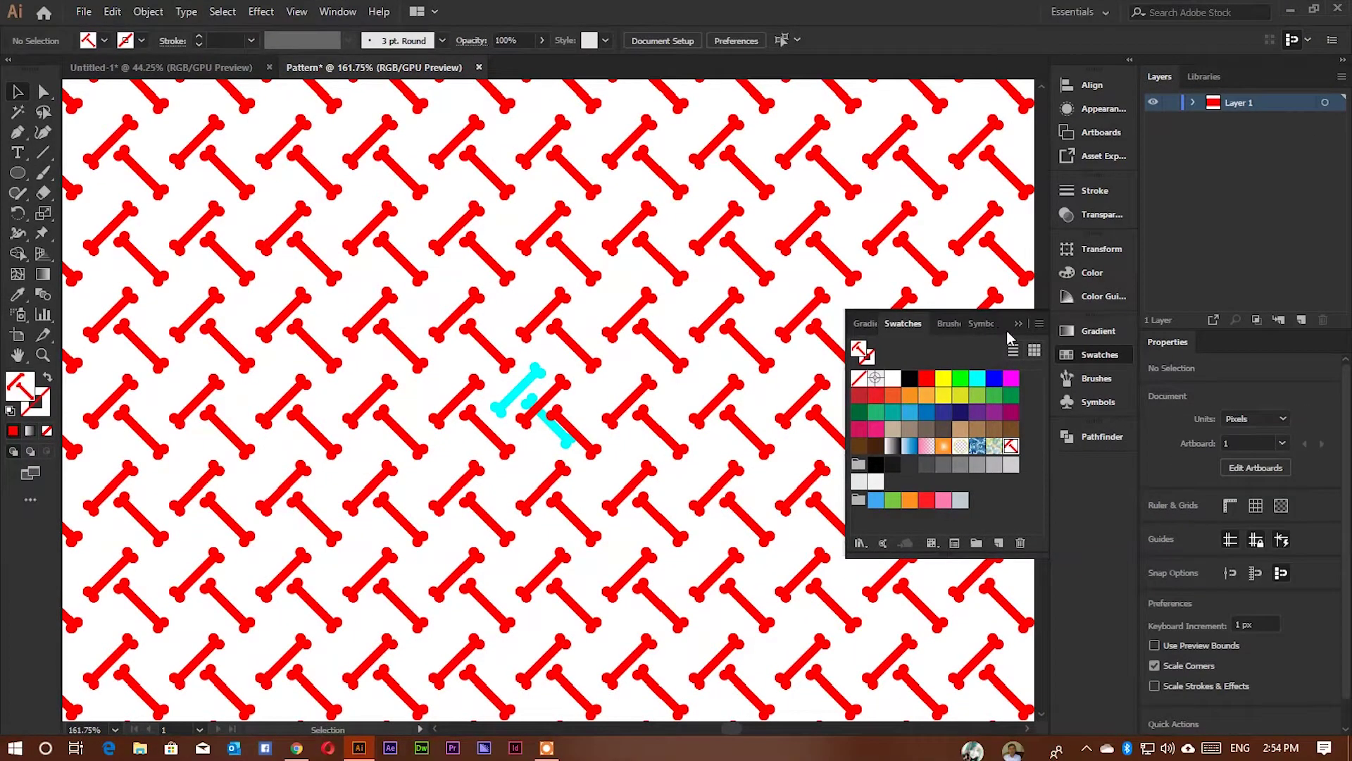
left_click(1019, 324)
key("ctrl+0")
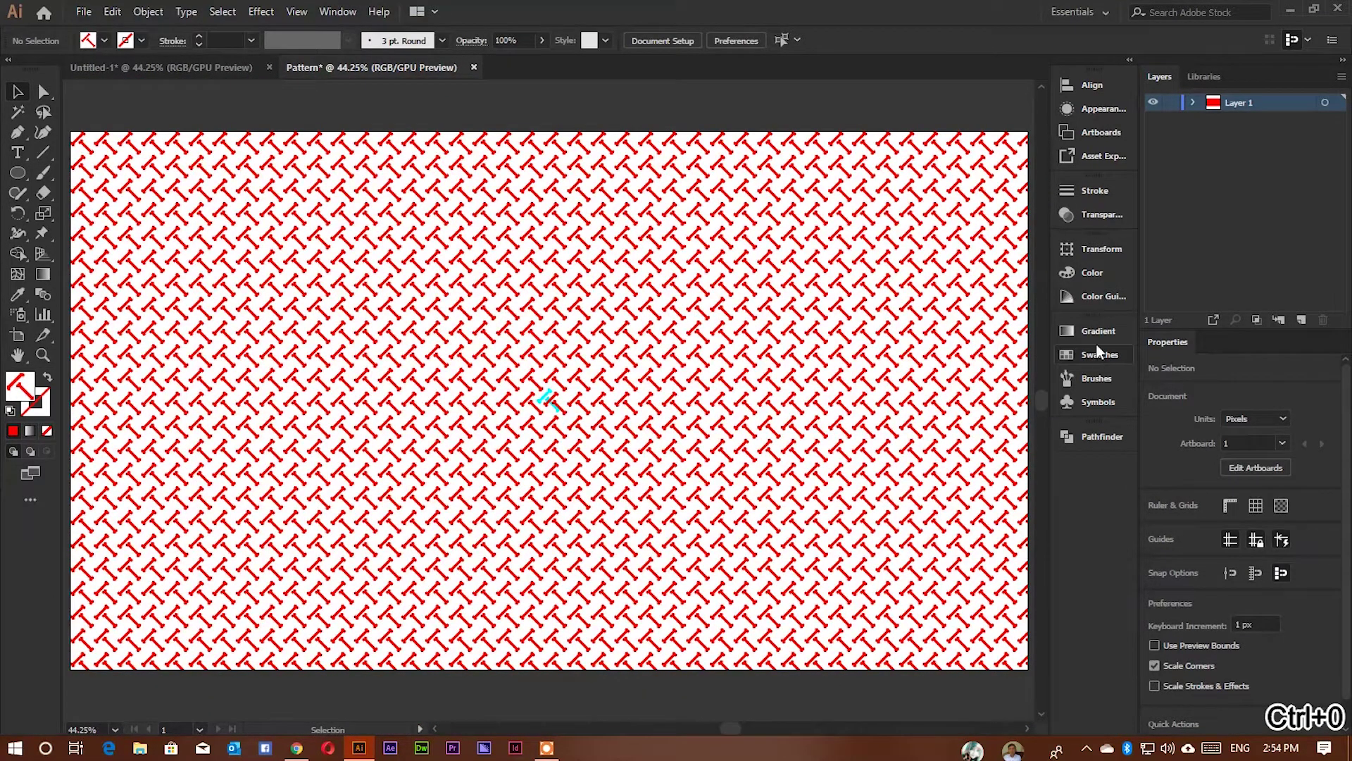
left_click(1078, 355)
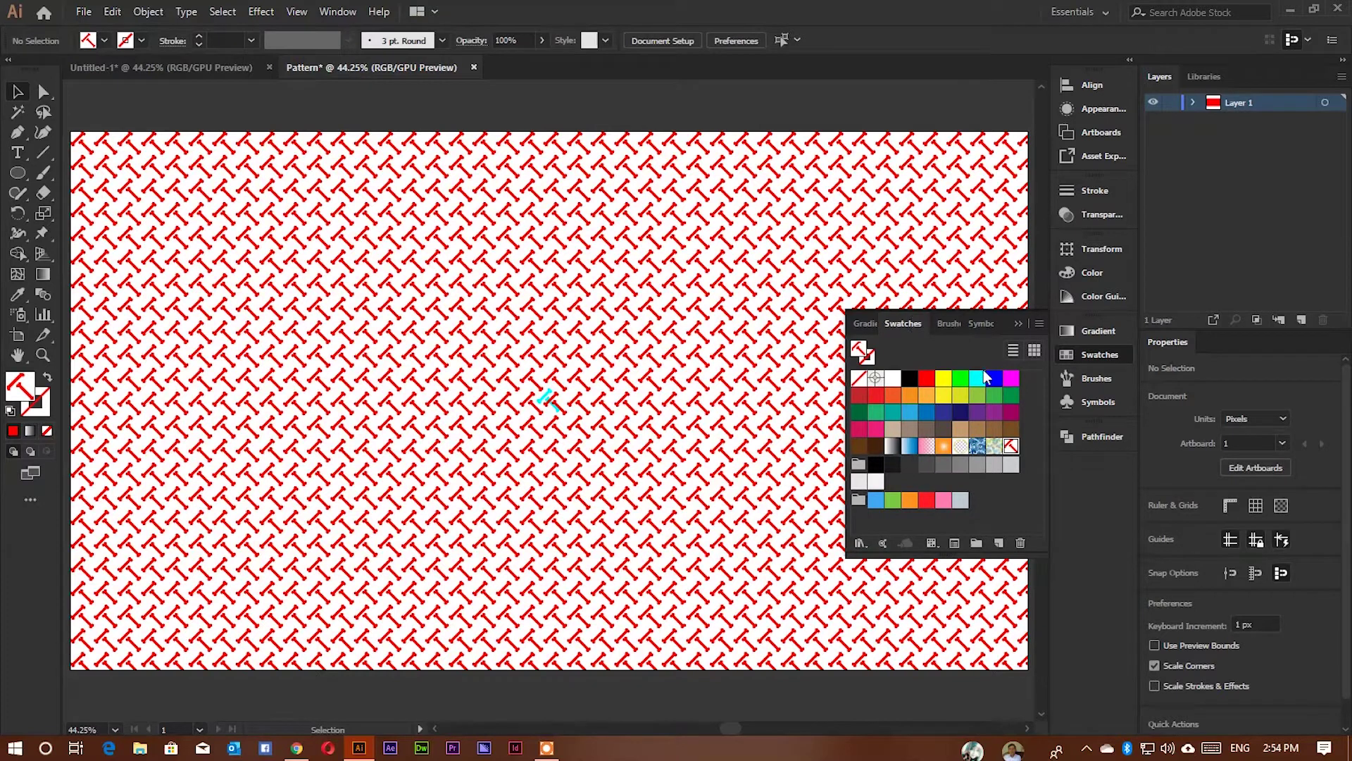
Try a 70 × 70 px tile size for the bone pattern.
double_click(1011, 446)
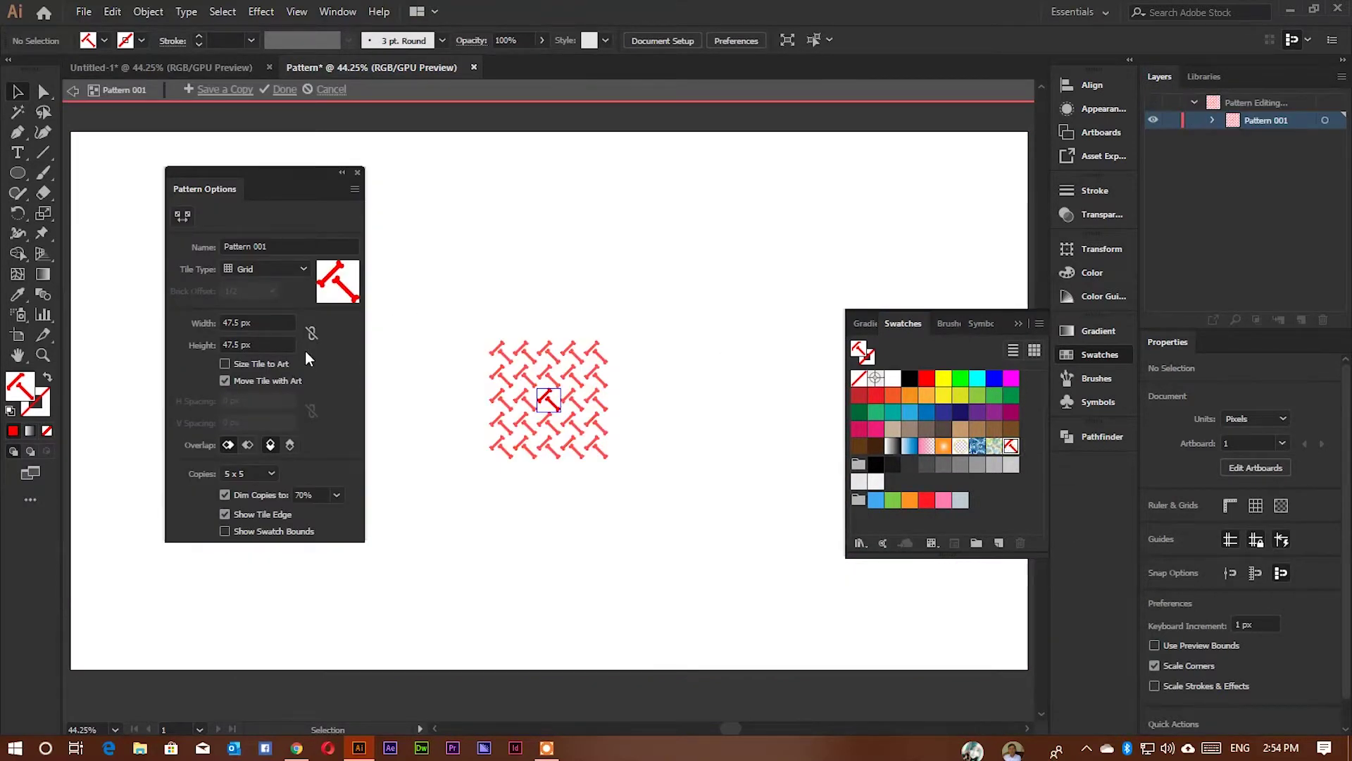
left_click(273, 319)
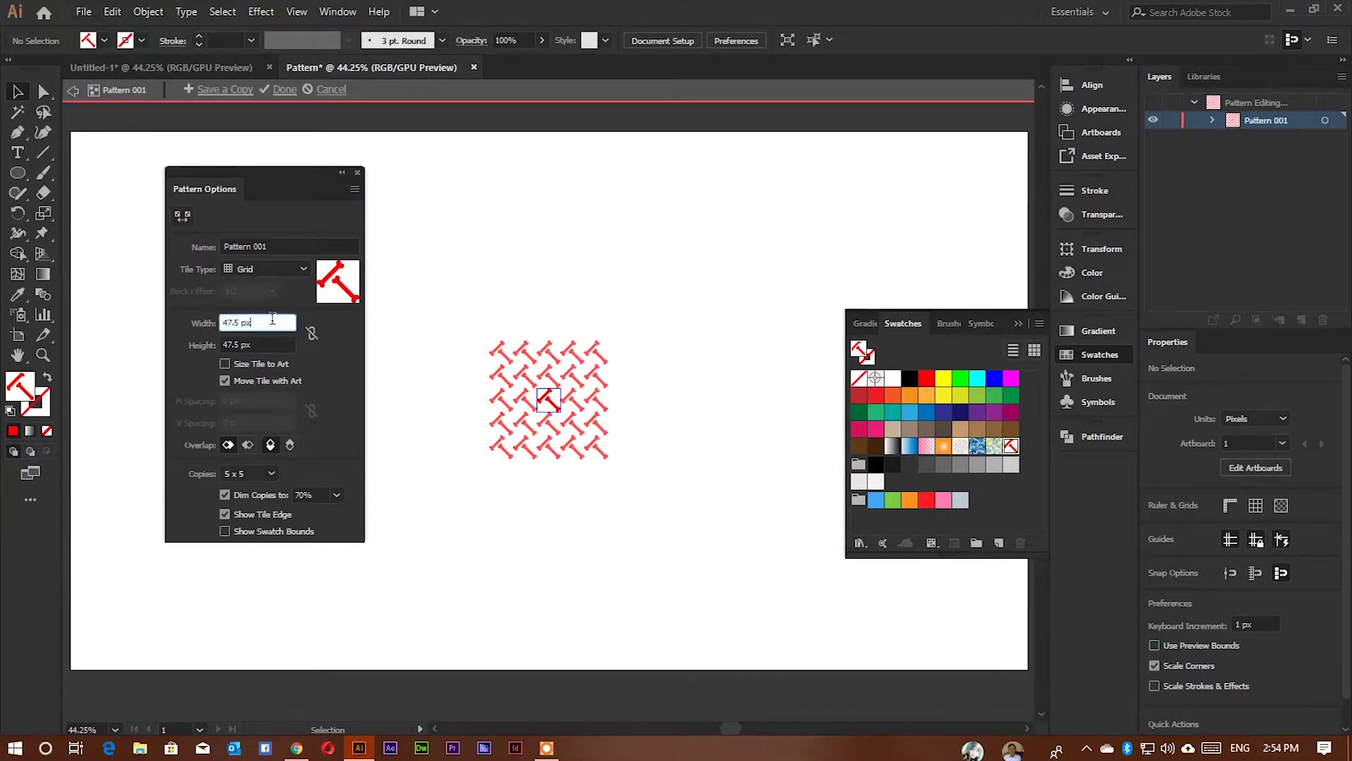
type("70")
key("Tab")
type("70")
key("Return")
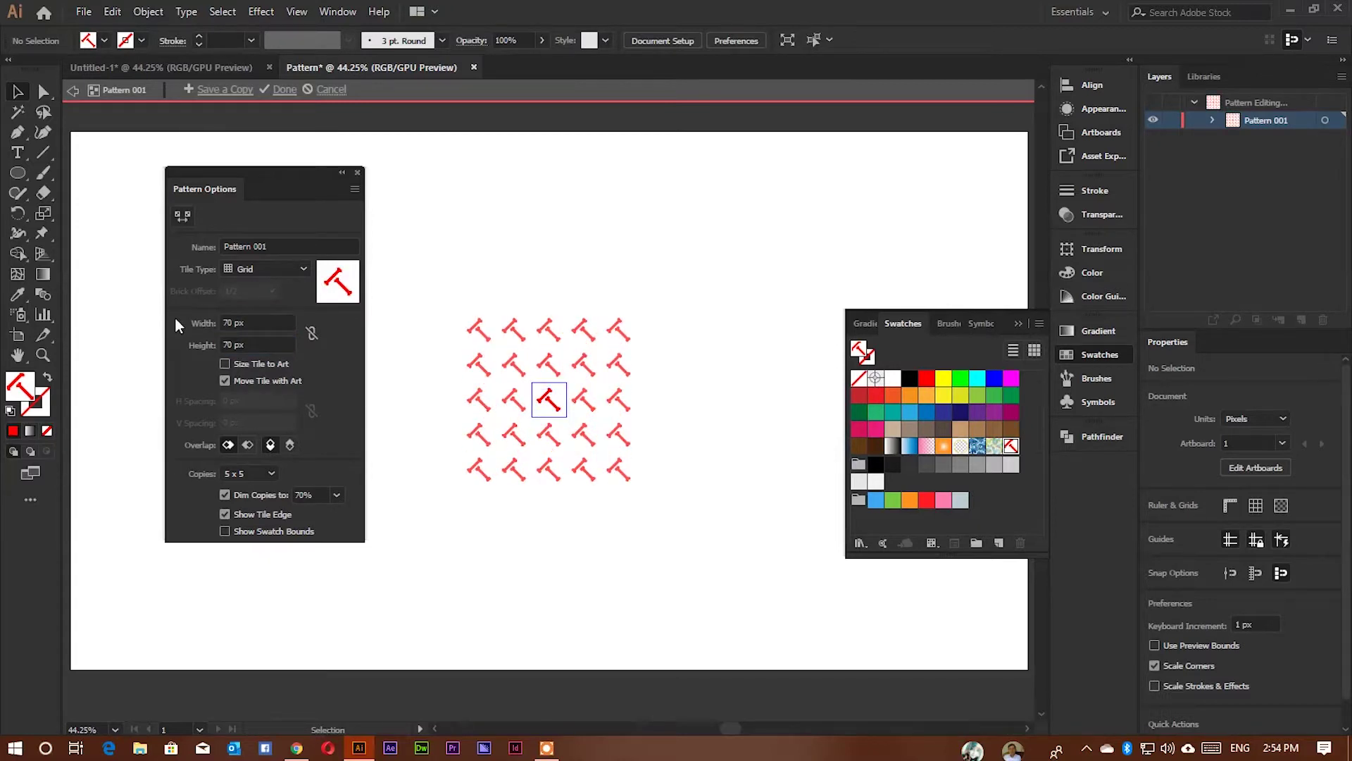
left_click(278, 92)
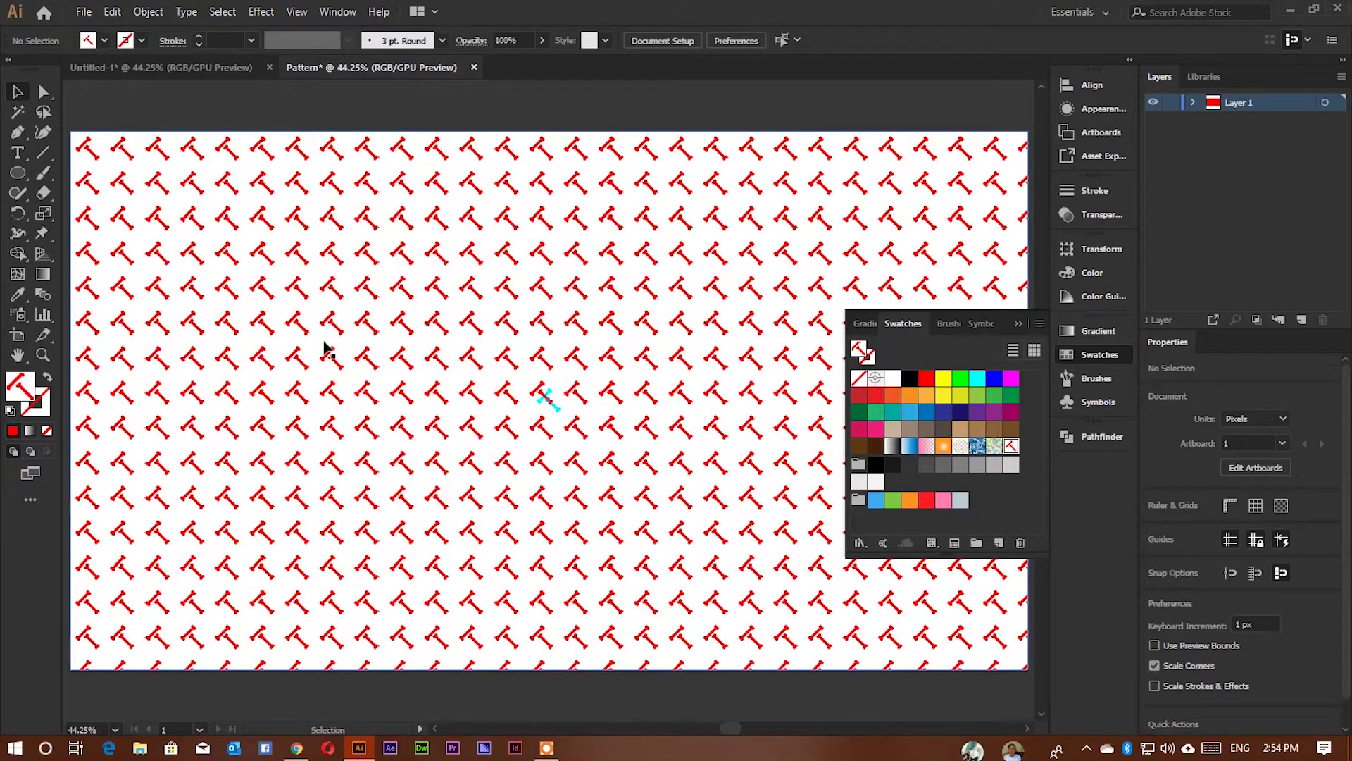
Change the pattern tile to 50 × 50 px and nudge the rectangle left.
double_click(1011, 448)
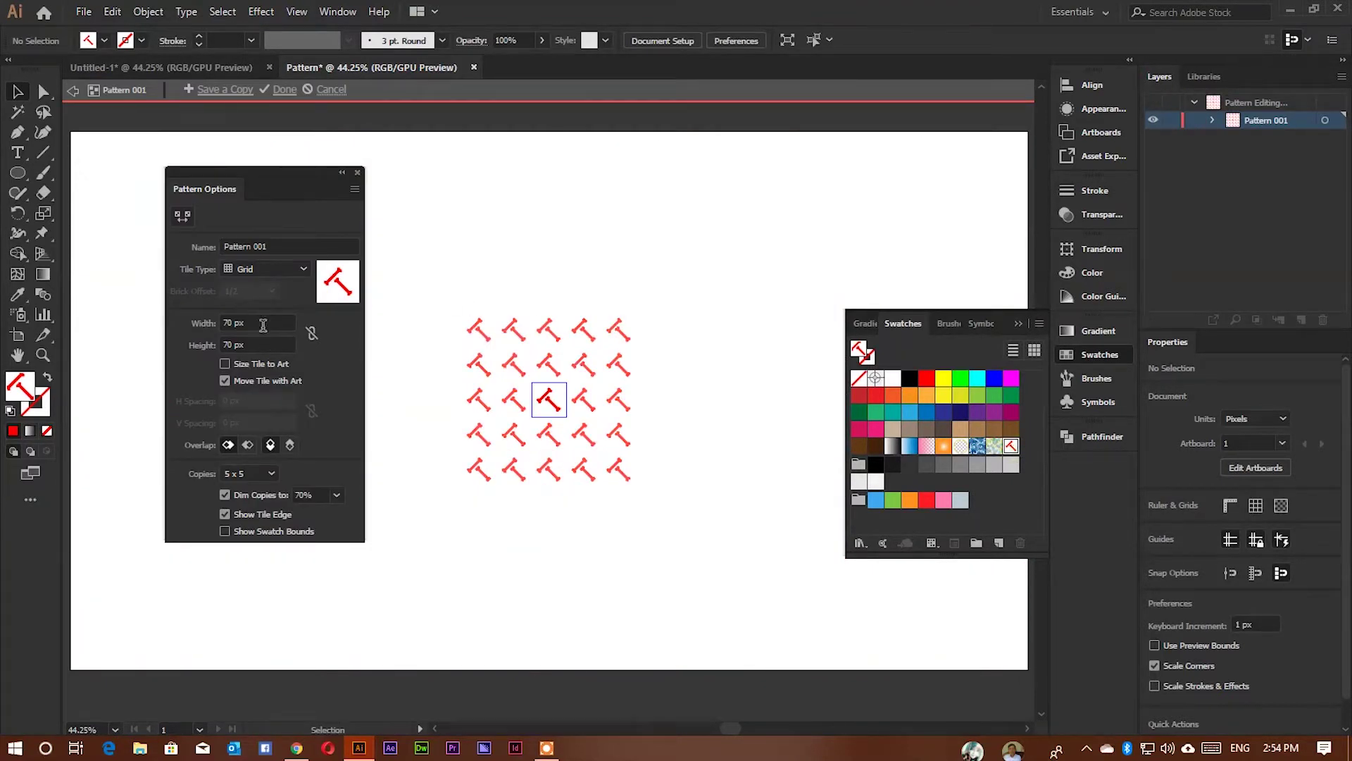
double_click(263, 325)
type("50")
key("Tab")
type("50")
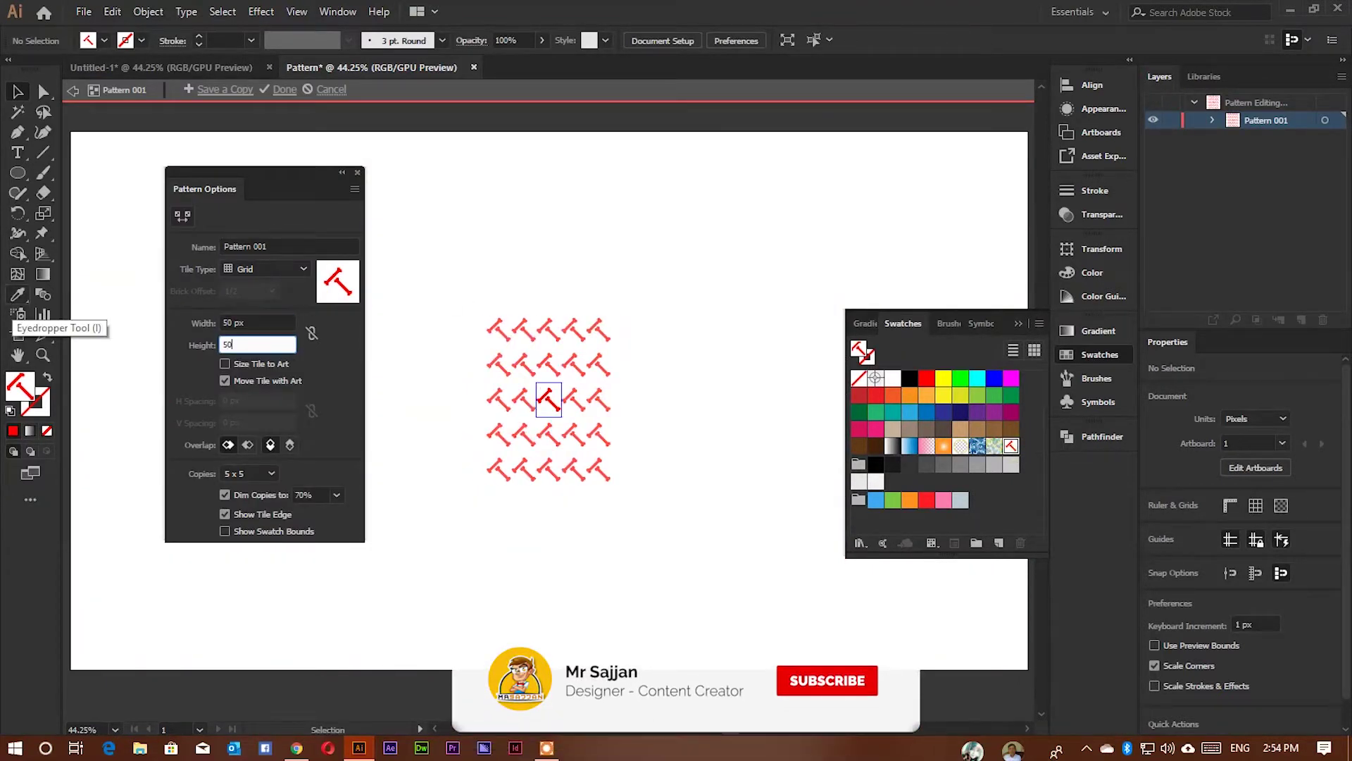
key("Return")
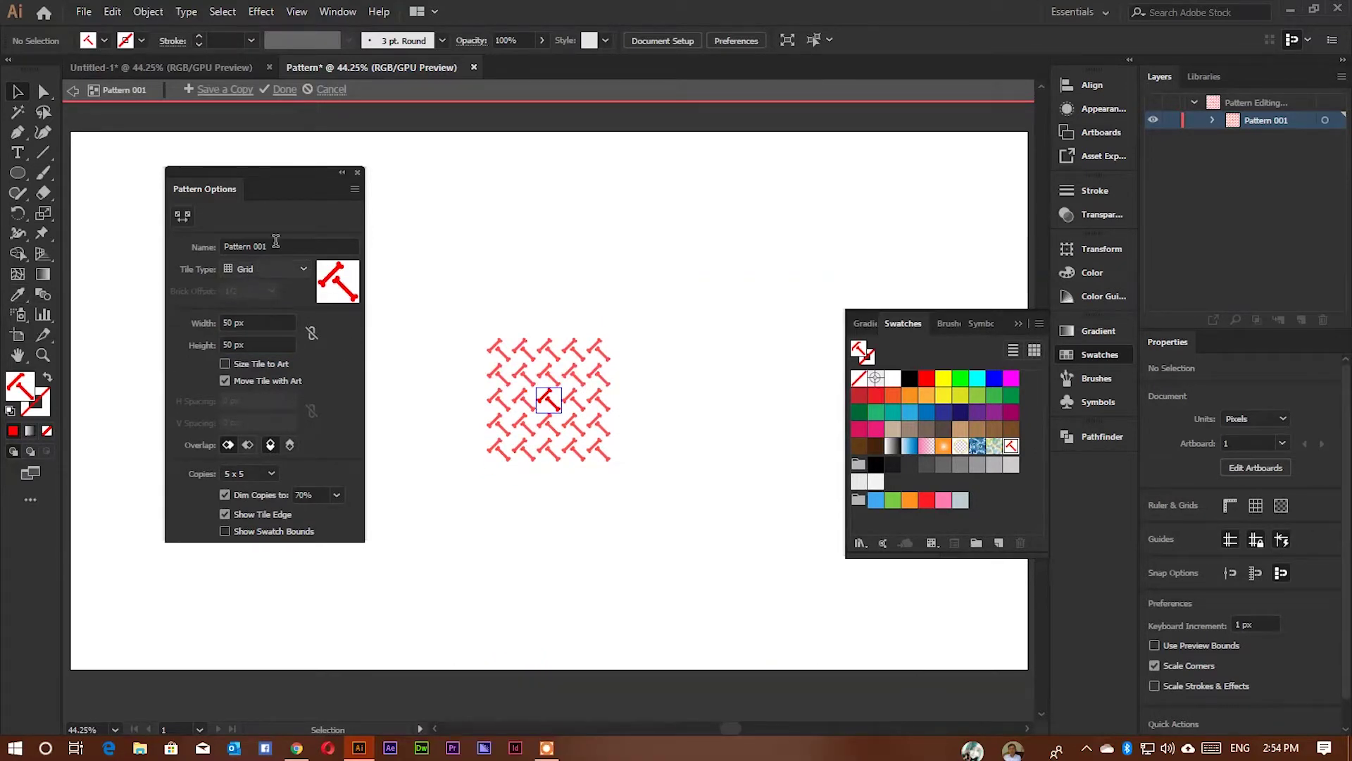
left_click(285, 88)
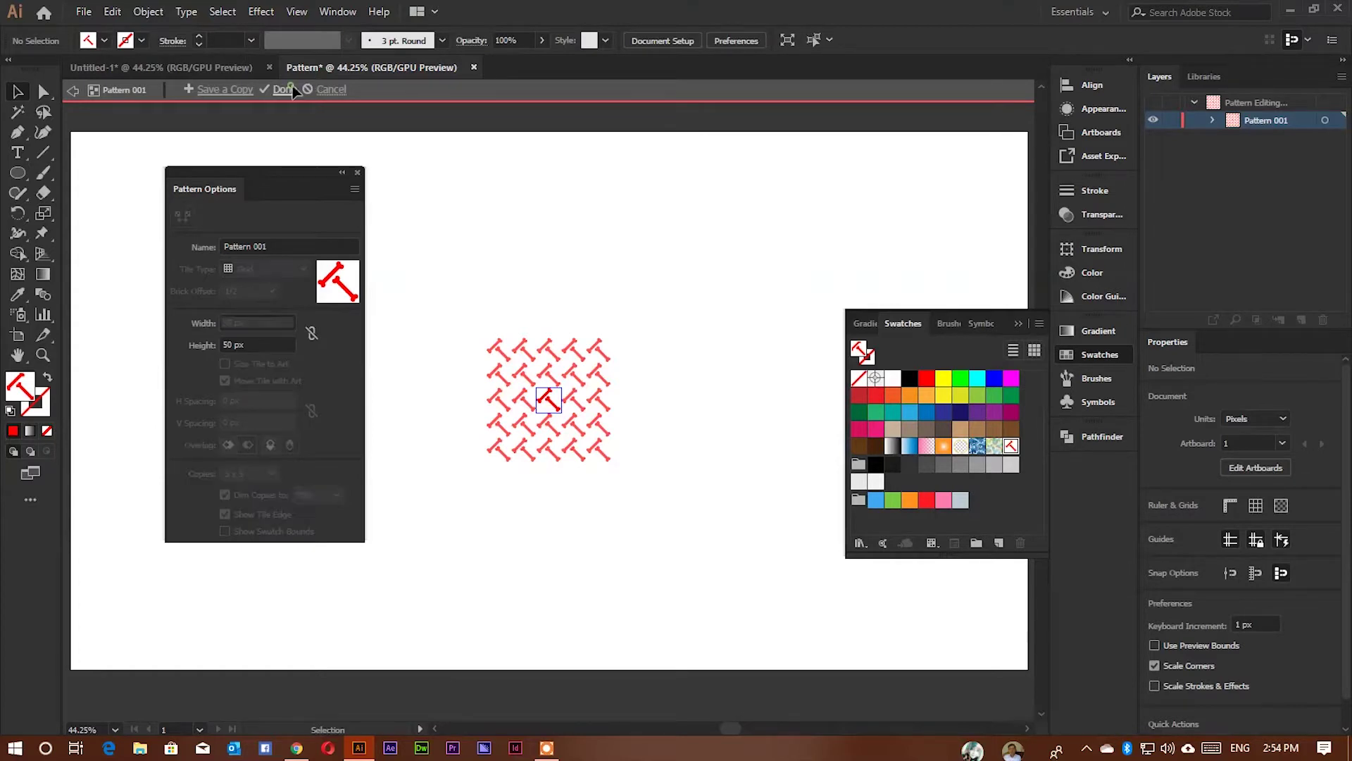
left_click_drag(586, 261, 444, 273)
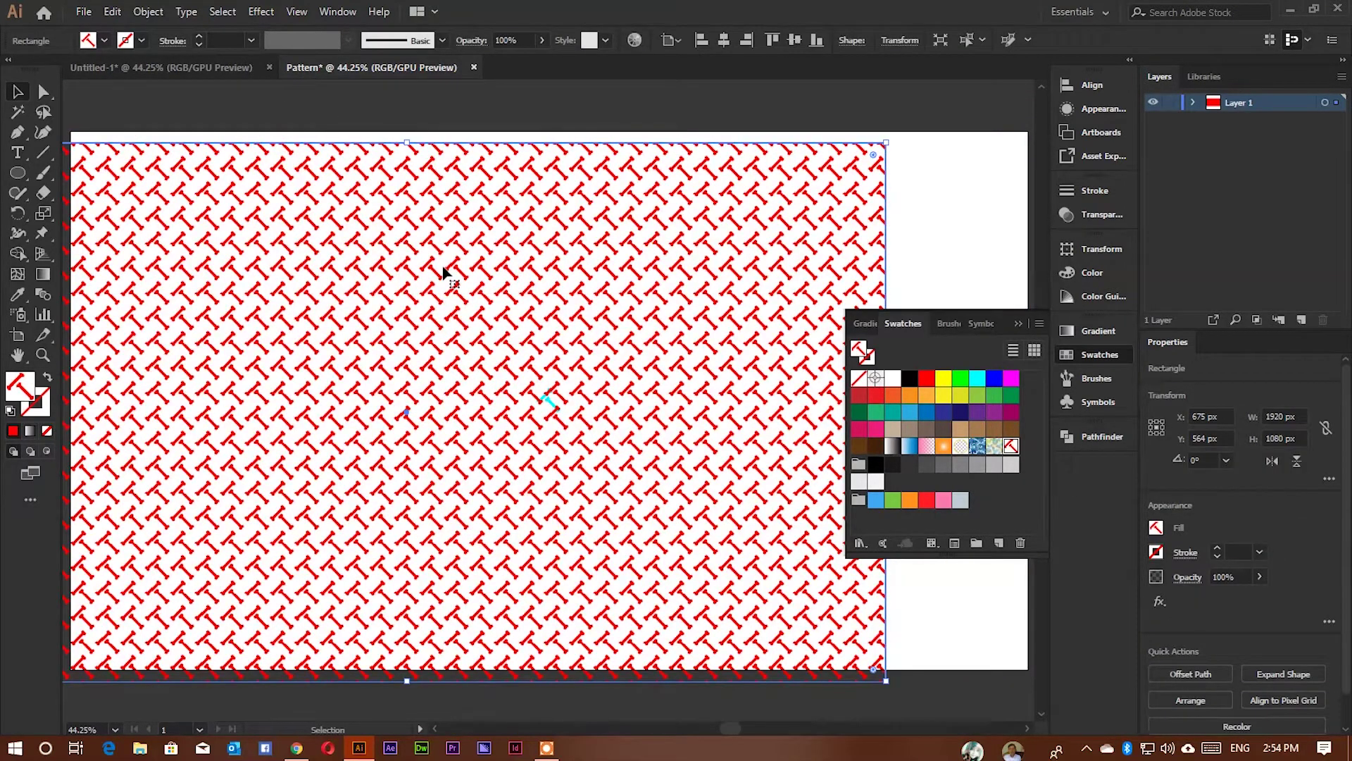
Delete the pattern rectangle and park the cyan bone above the artboard's top-left corner.
key("Delete")
left_click(548, 400)
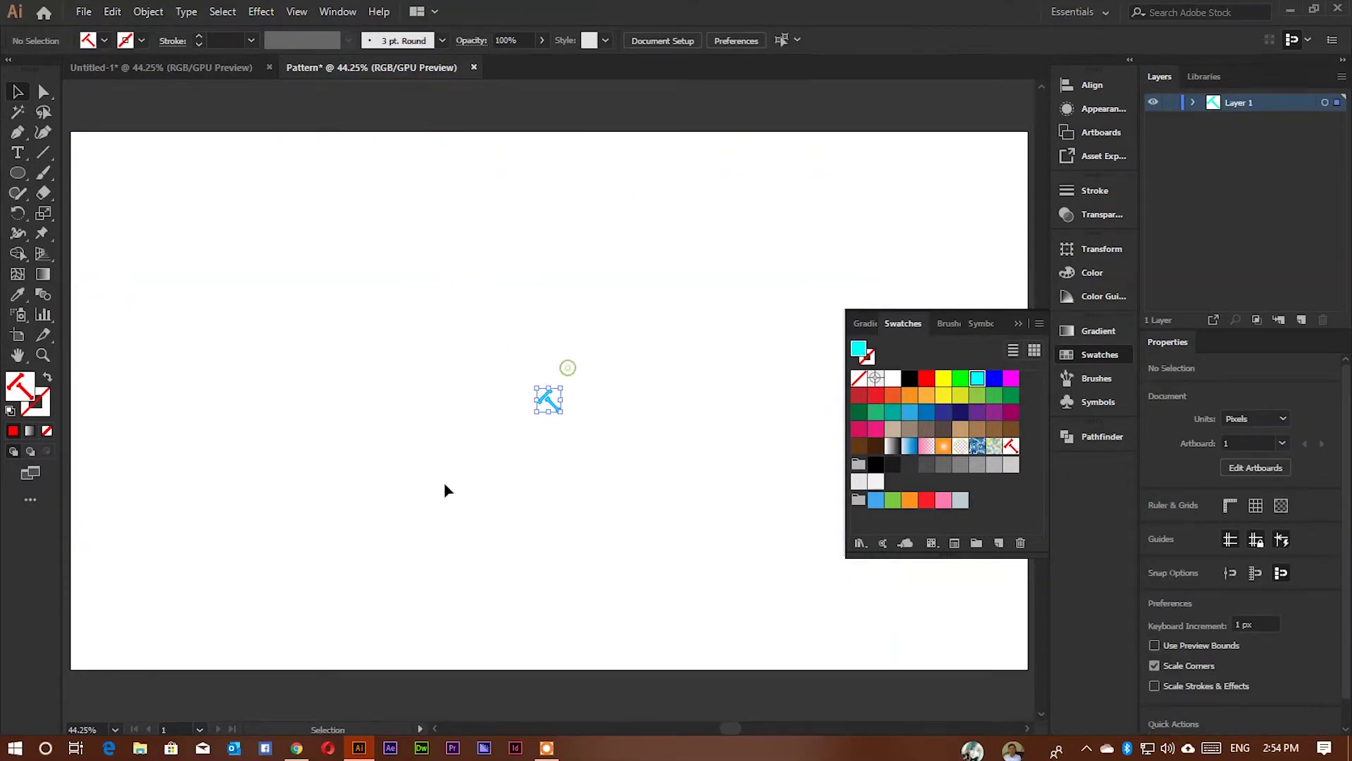
left_click_drag(543, 404, 200, 110)
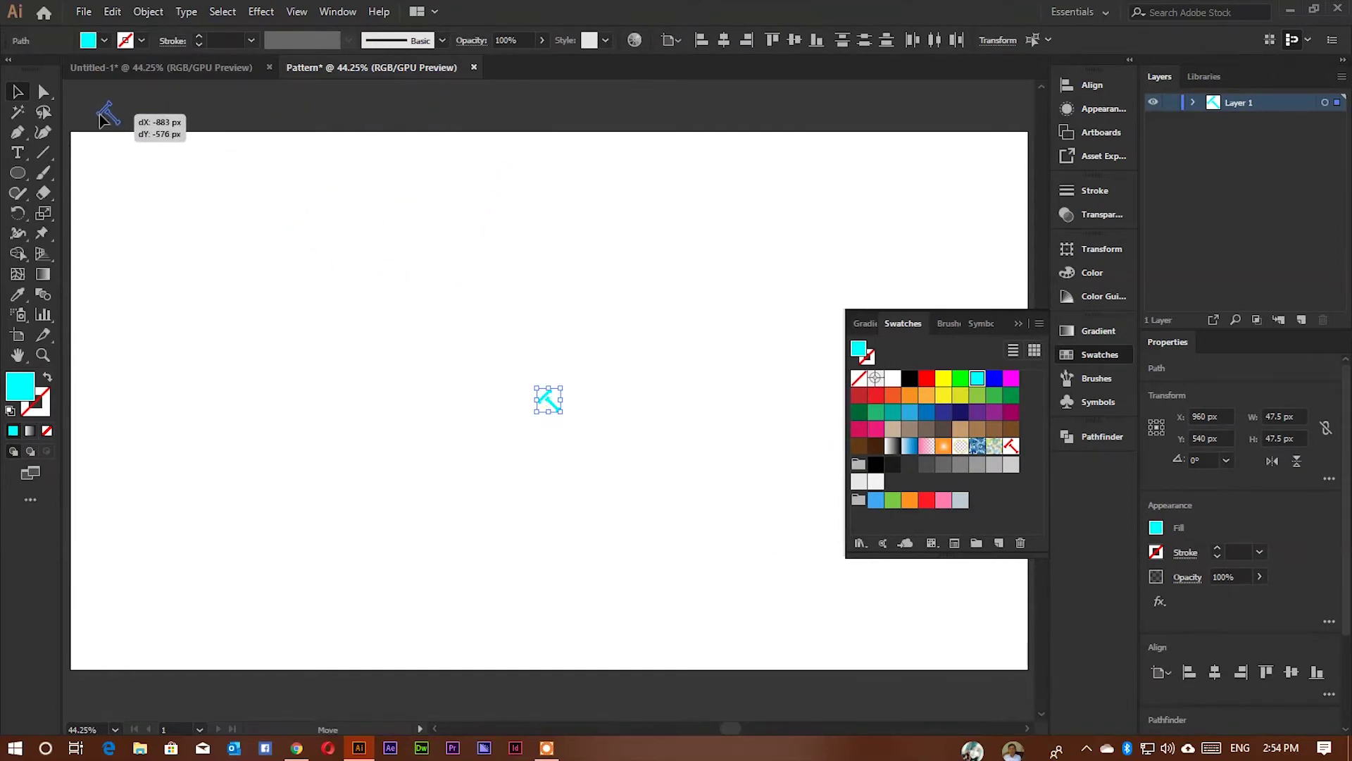
left_click_drag(201, 109, 92, 116)
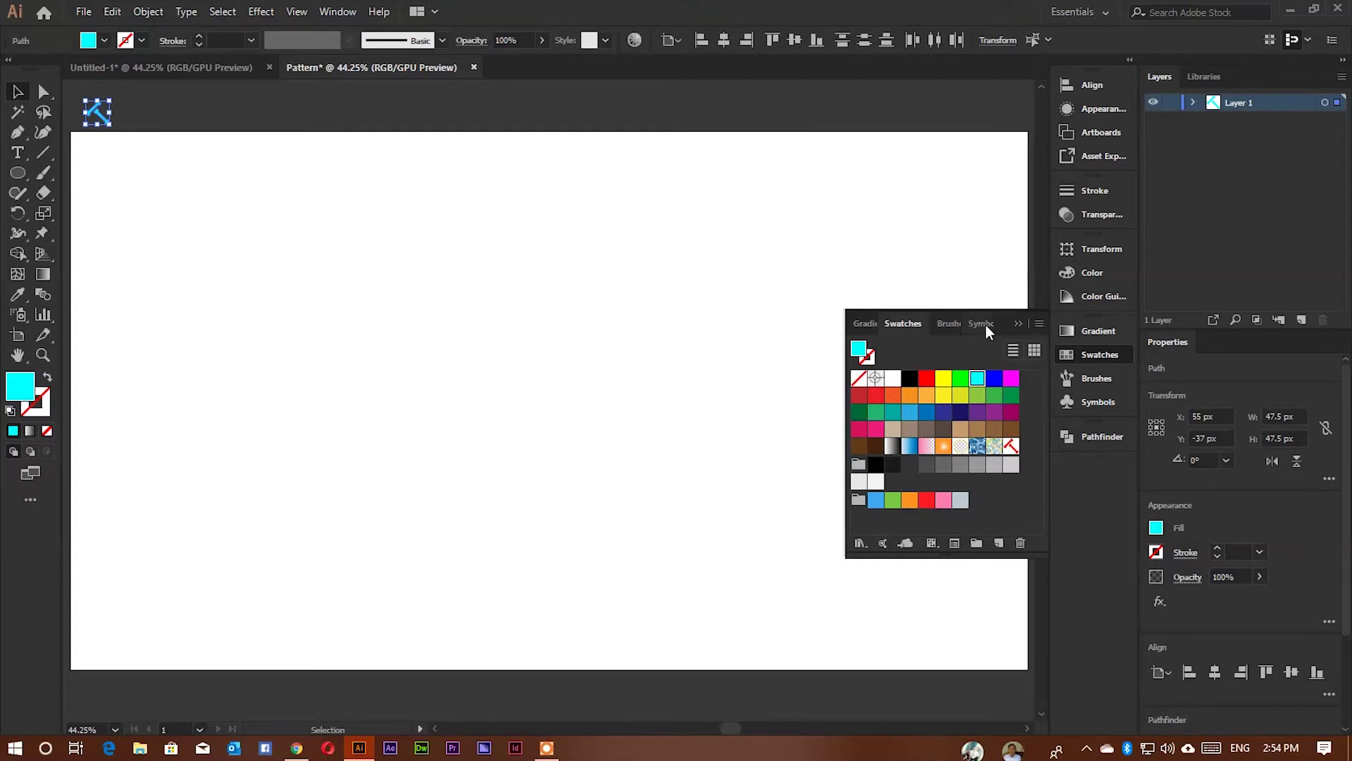
Draw a blue 1920 × 1080 px background rectangle.
mouse_move(18, 172)
left_mouse_down()
mouse_move(85, 172)
mouse_move(950, 561)
left_mouse_up()
left_click_drag(1002, 653, 1027, 669)
left_click(993, 381)
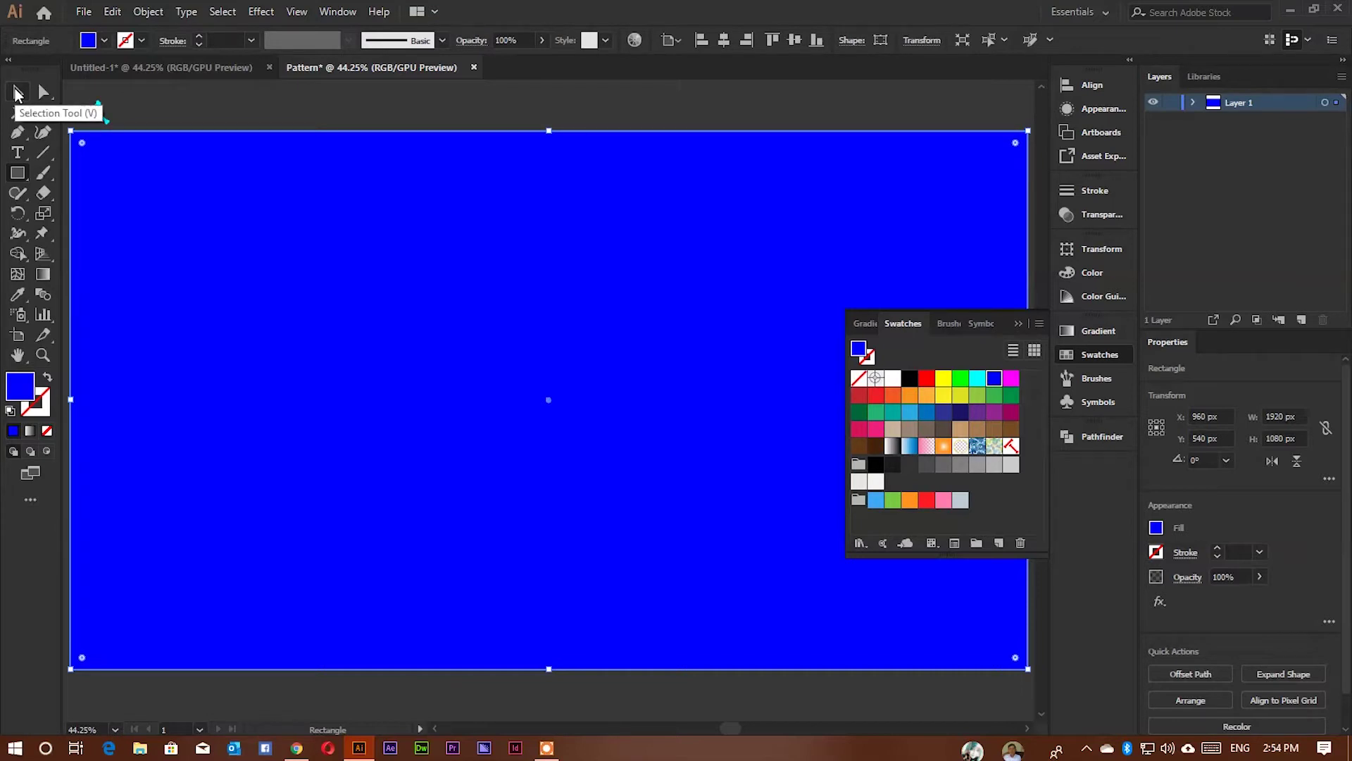
left_click(17, 92)
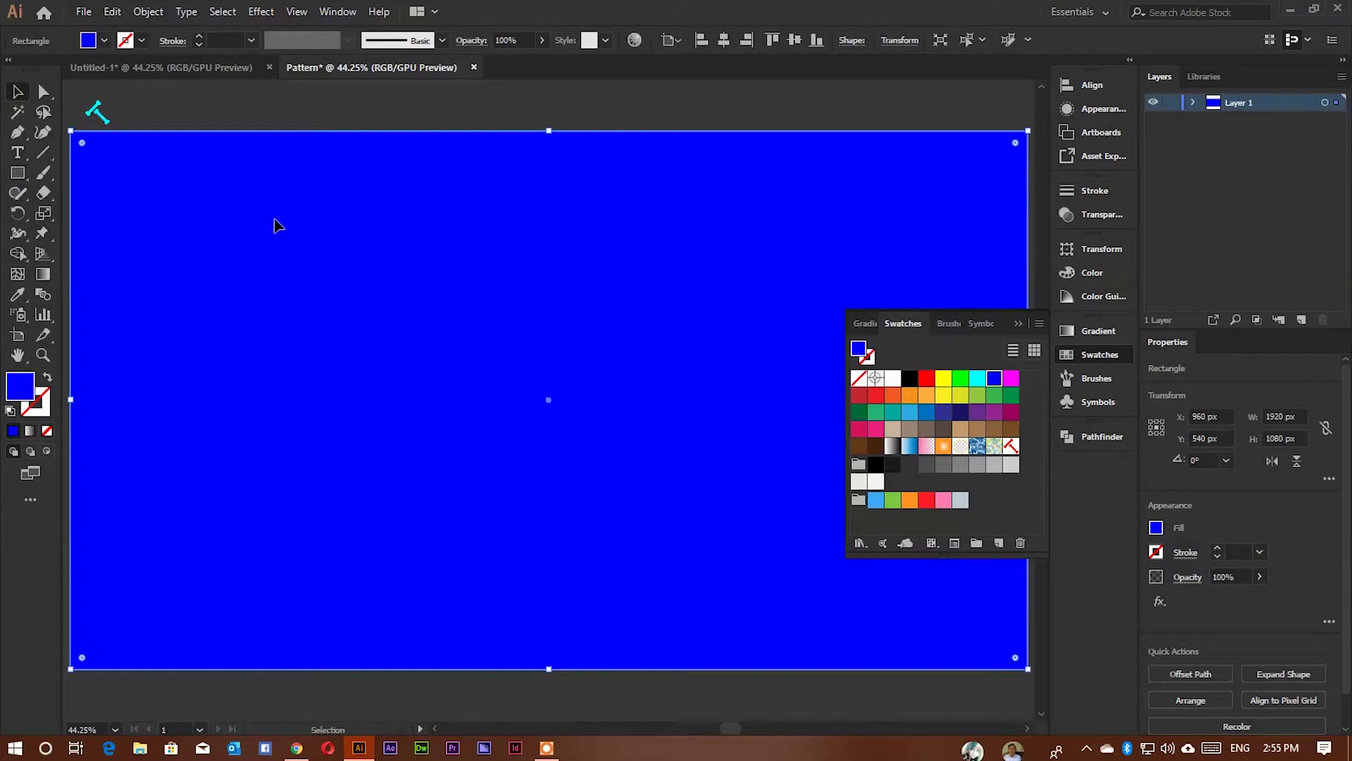
Paste a copy in front of the blue rectangle and fill it with the bone pattern.
left_click(112, 11)
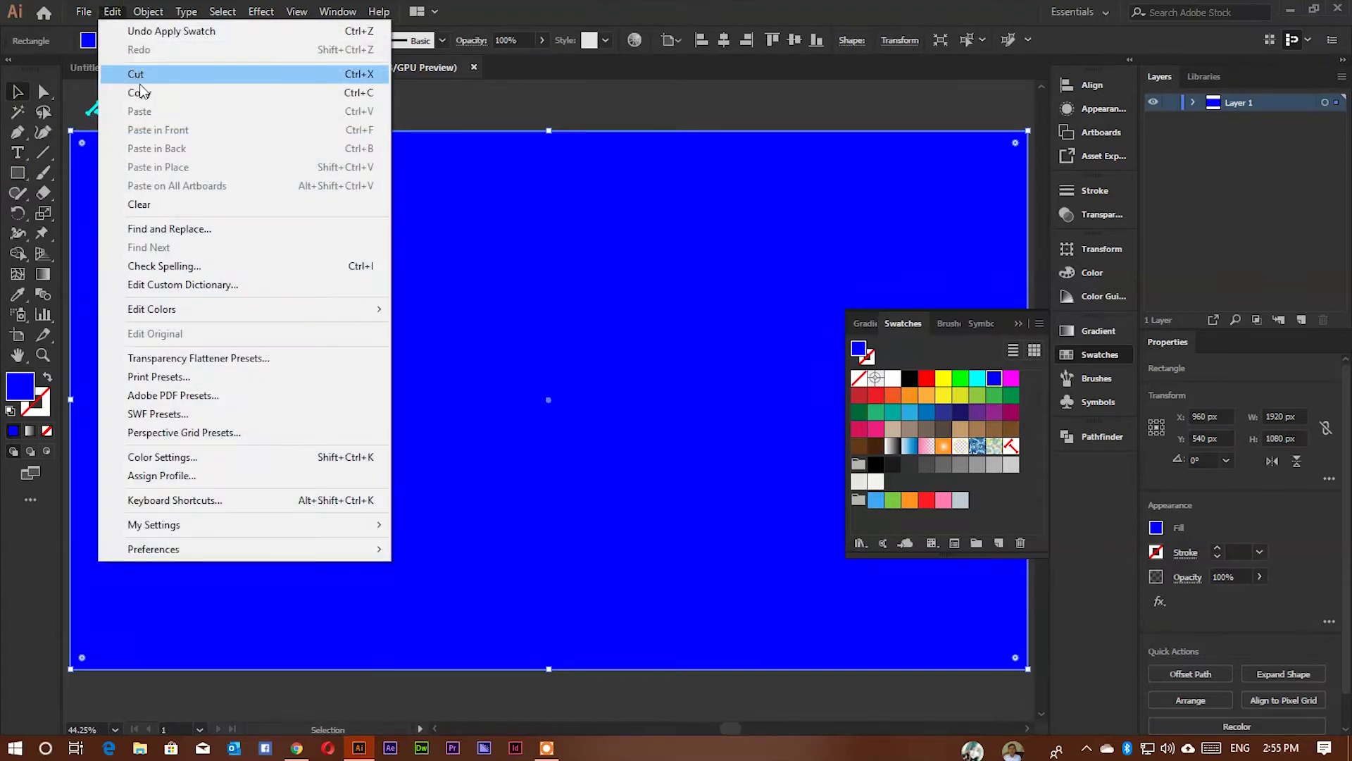
left_click(142, 93)
left_click(113, 11)
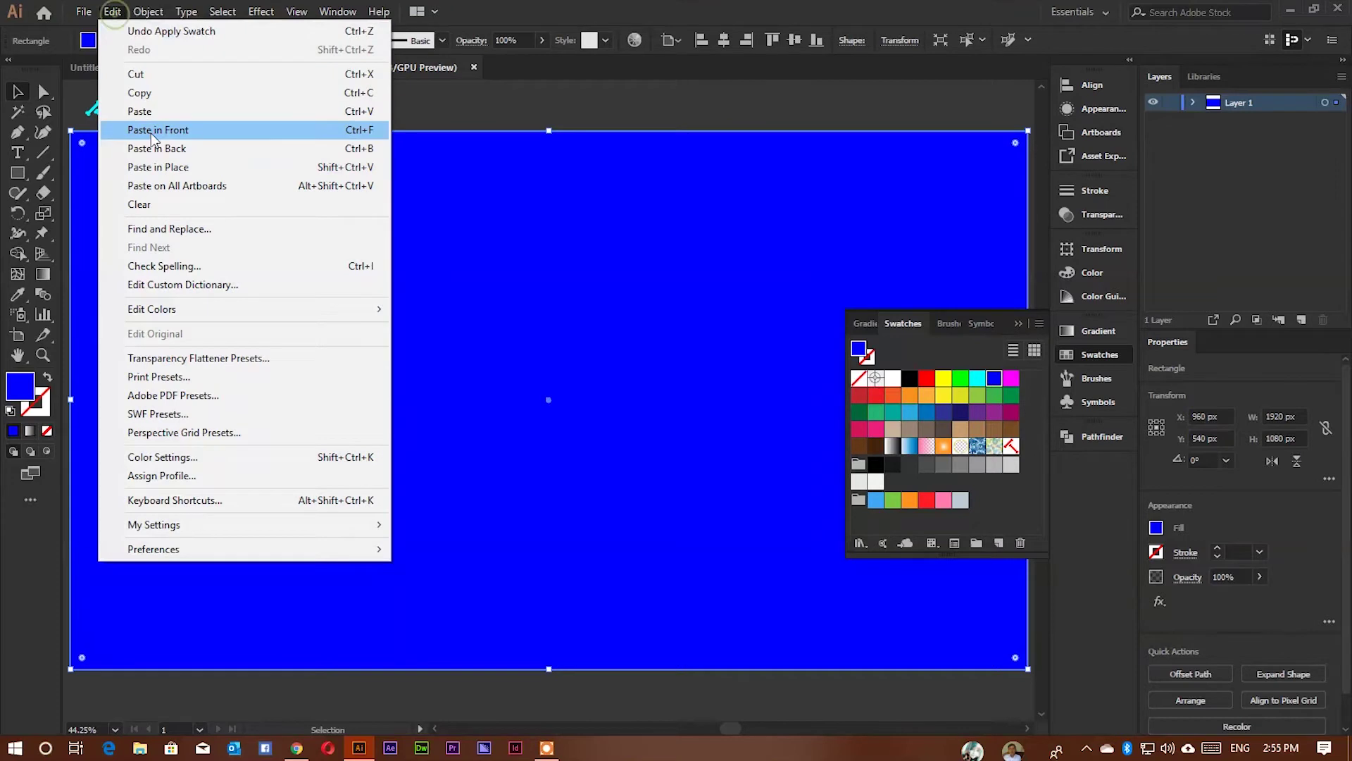
left_click(163, 129)
left_click_drag(634, 210, 525, 407)
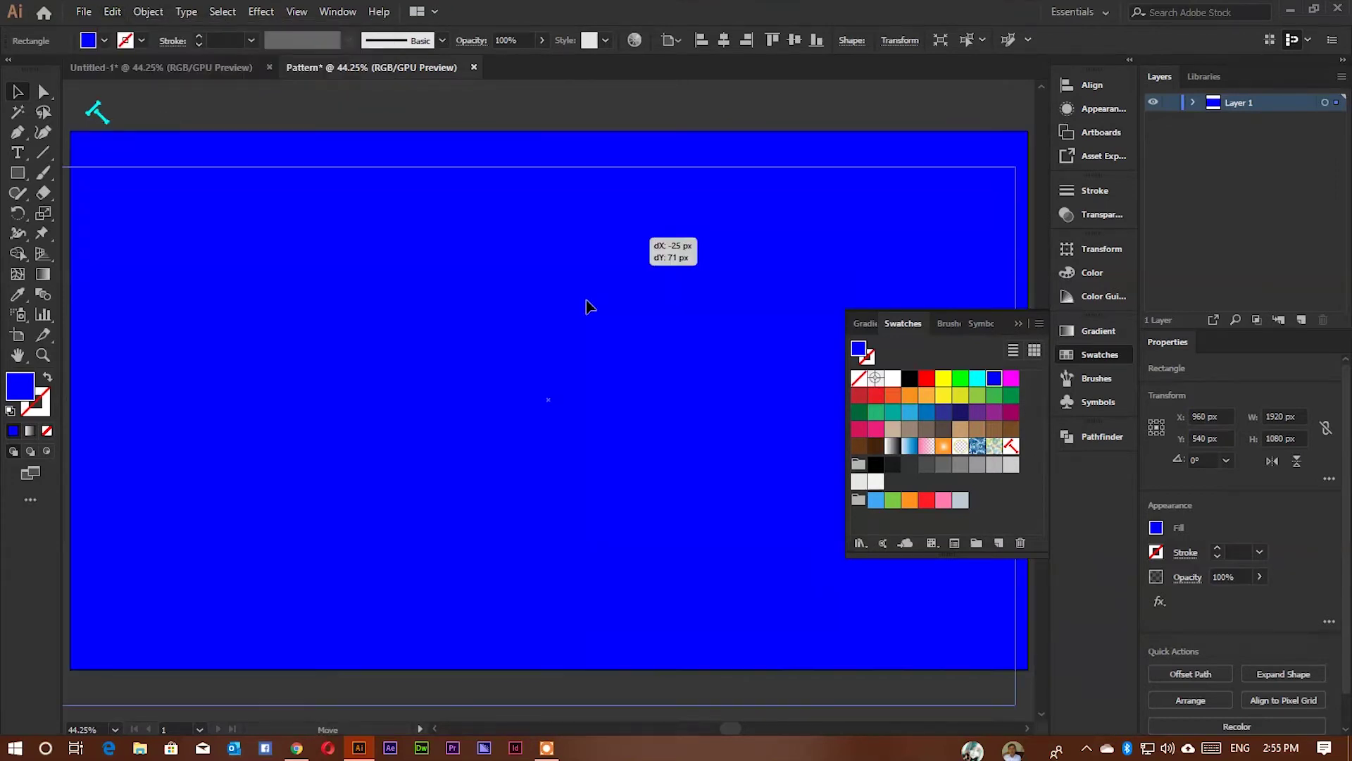
key("ctrl+z")
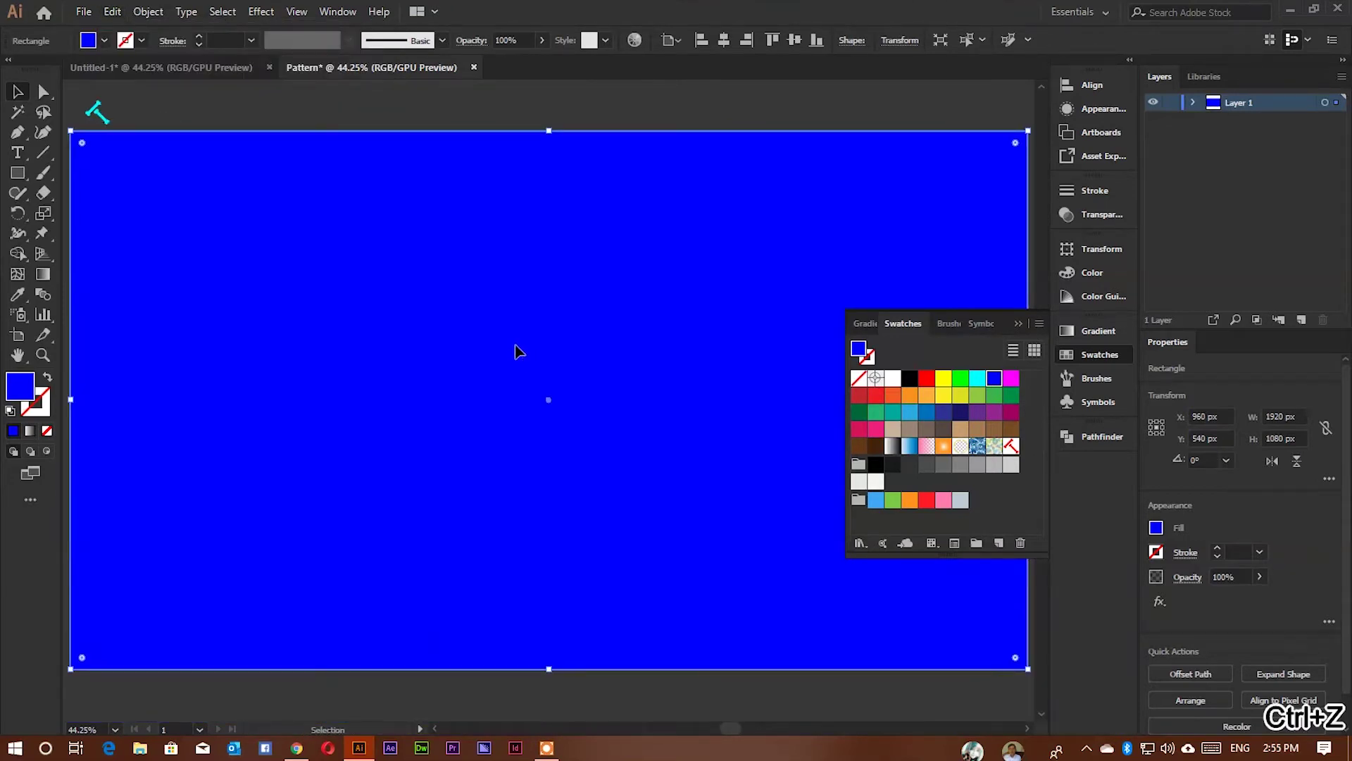
left_click(1011, 445)
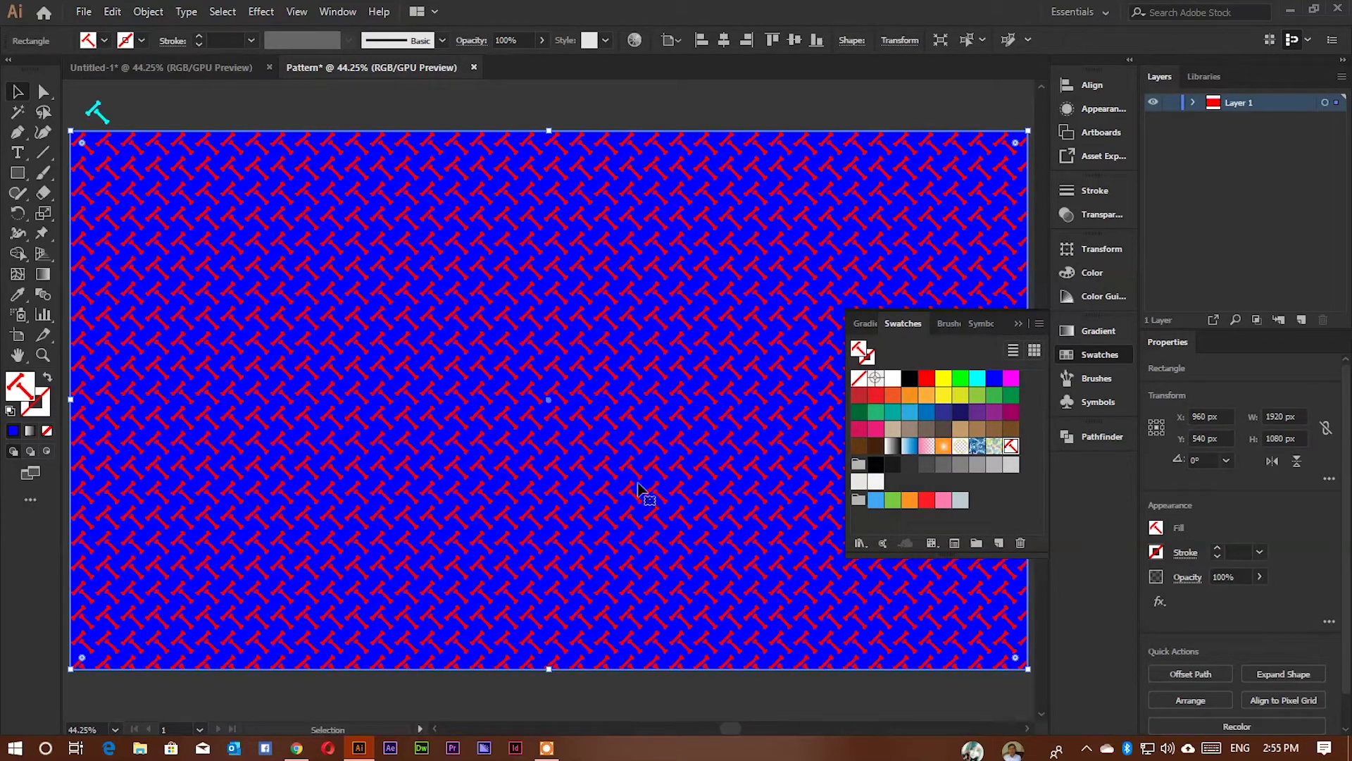
Colour both bones in Pattern 001 green, then leave editing and fit the artboard in view.
double_click(1012, 445)
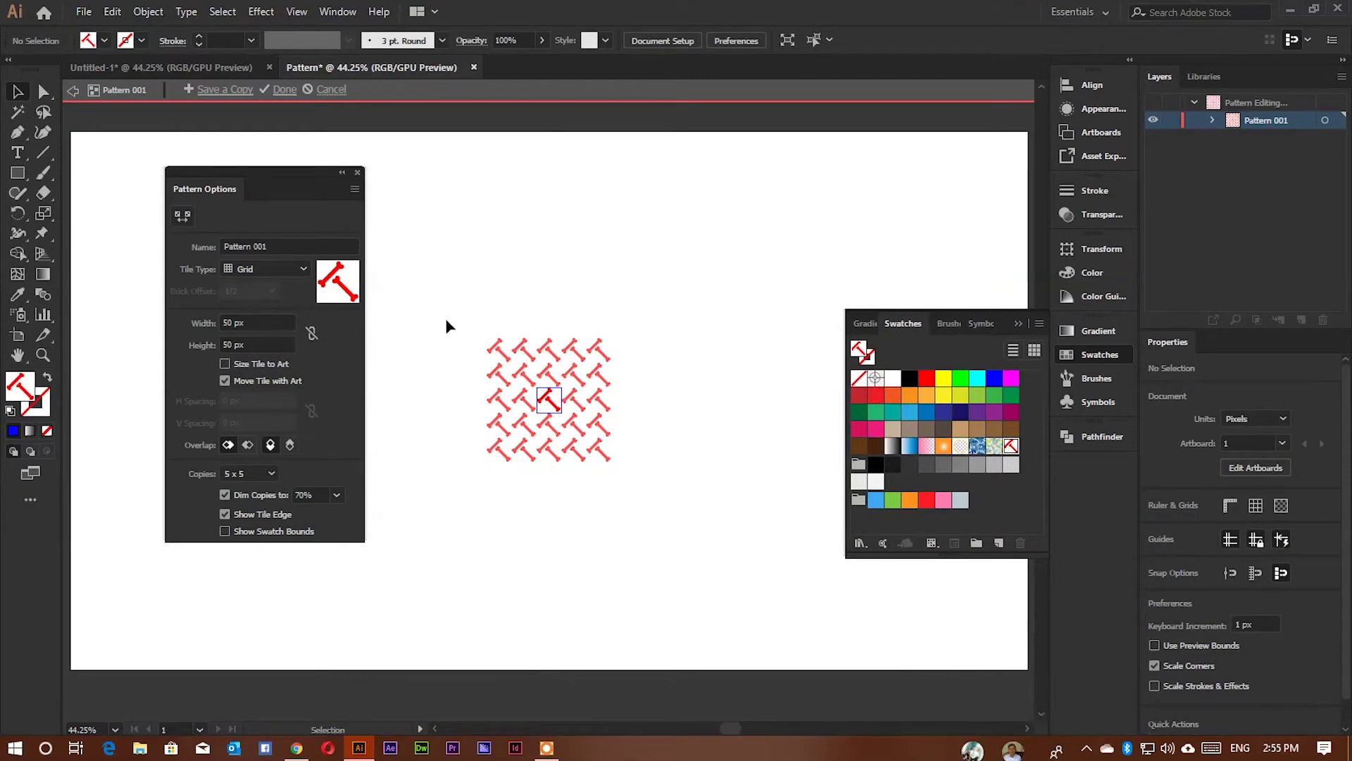
left_click_drag(557, 407, 629, 553)
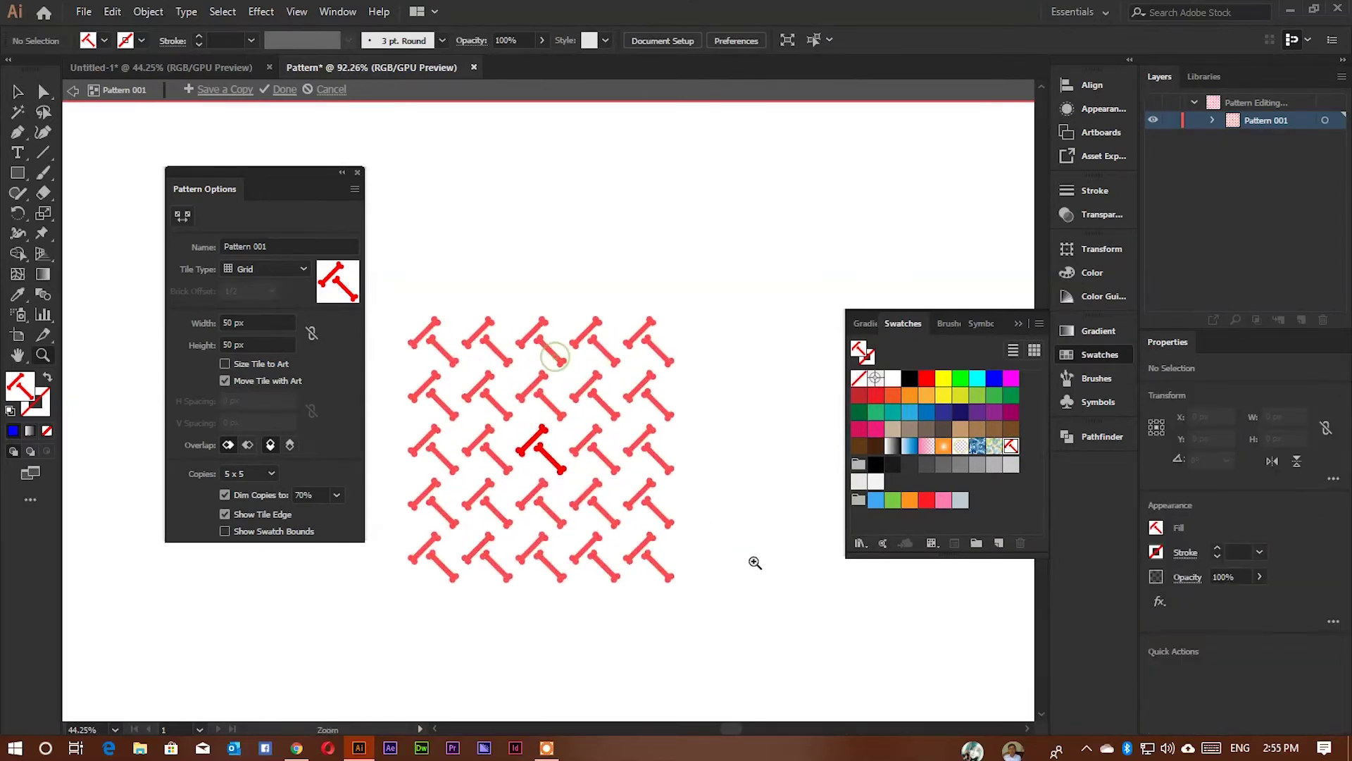
left_click(521, 490)
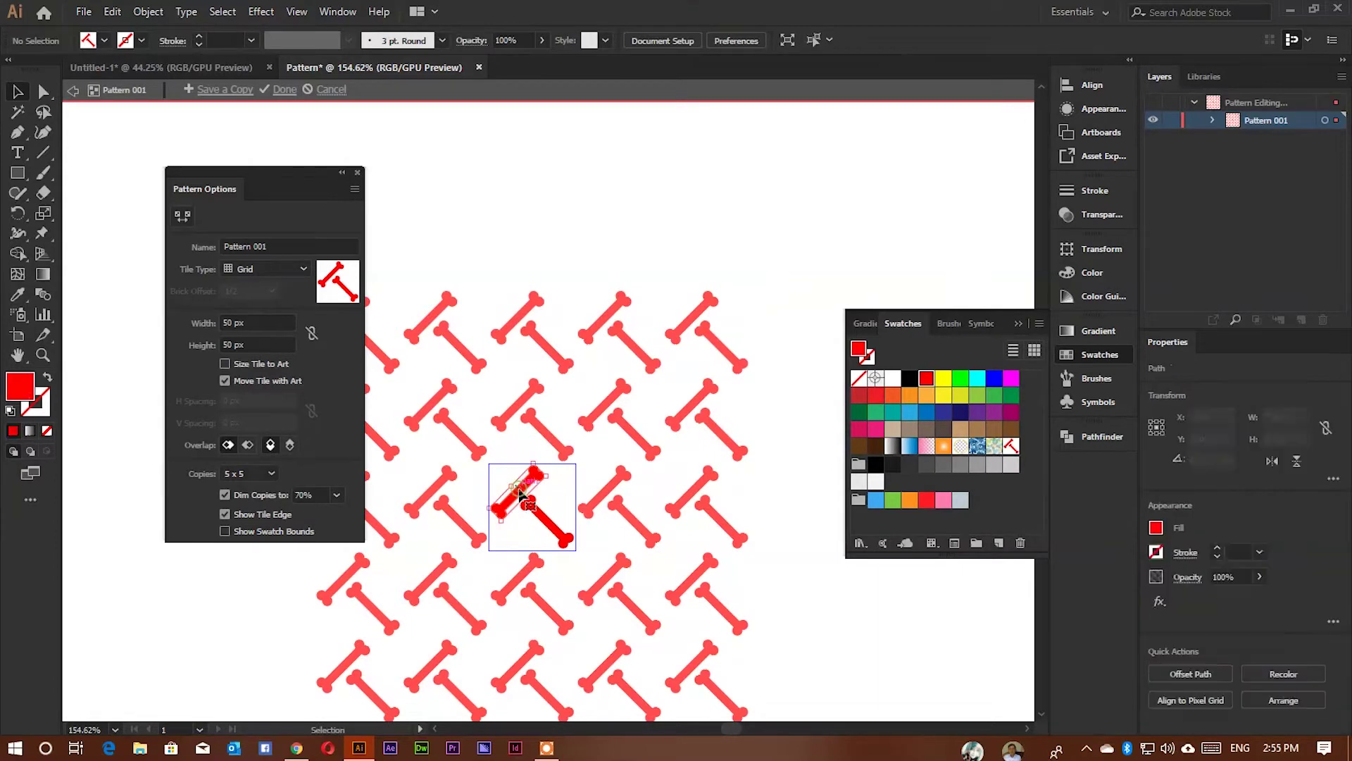
left_click(962, 381)
left_click(551, 527)
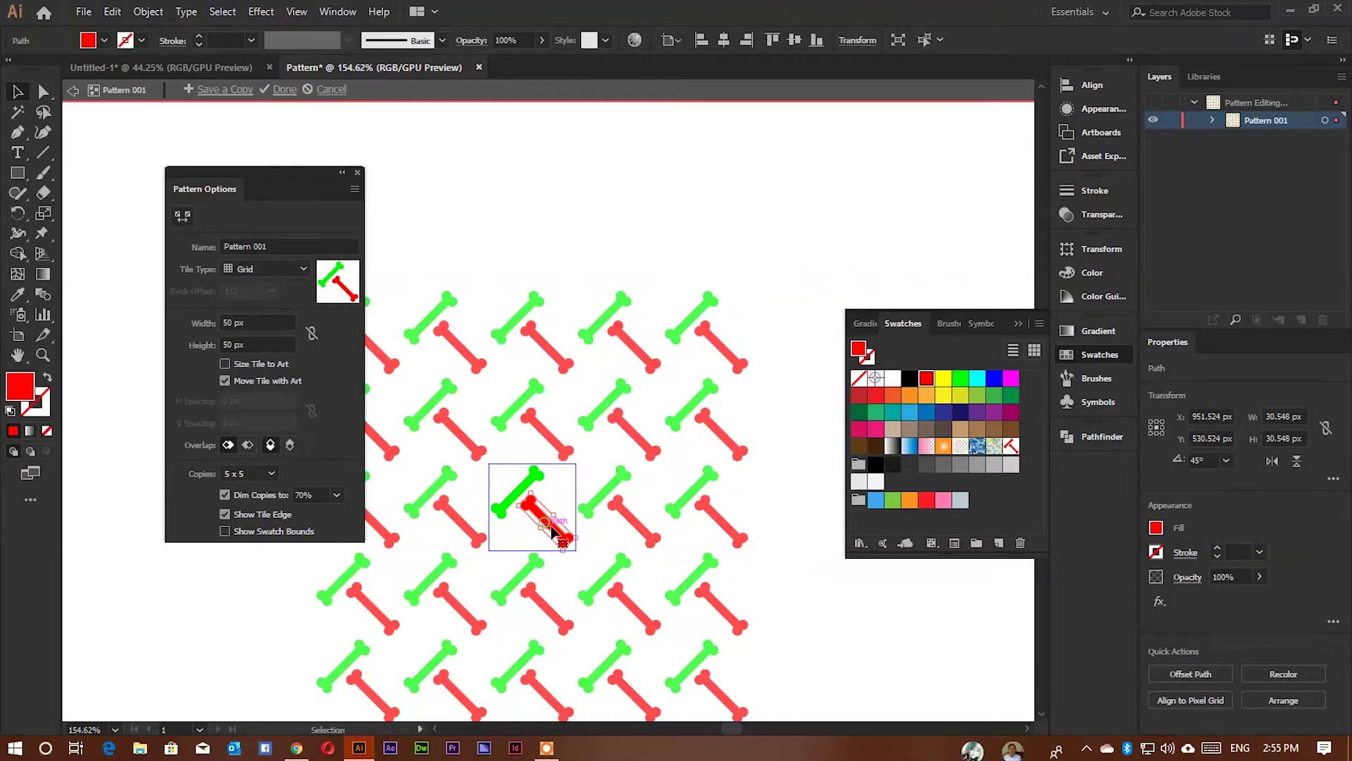
left_click(962, 380)
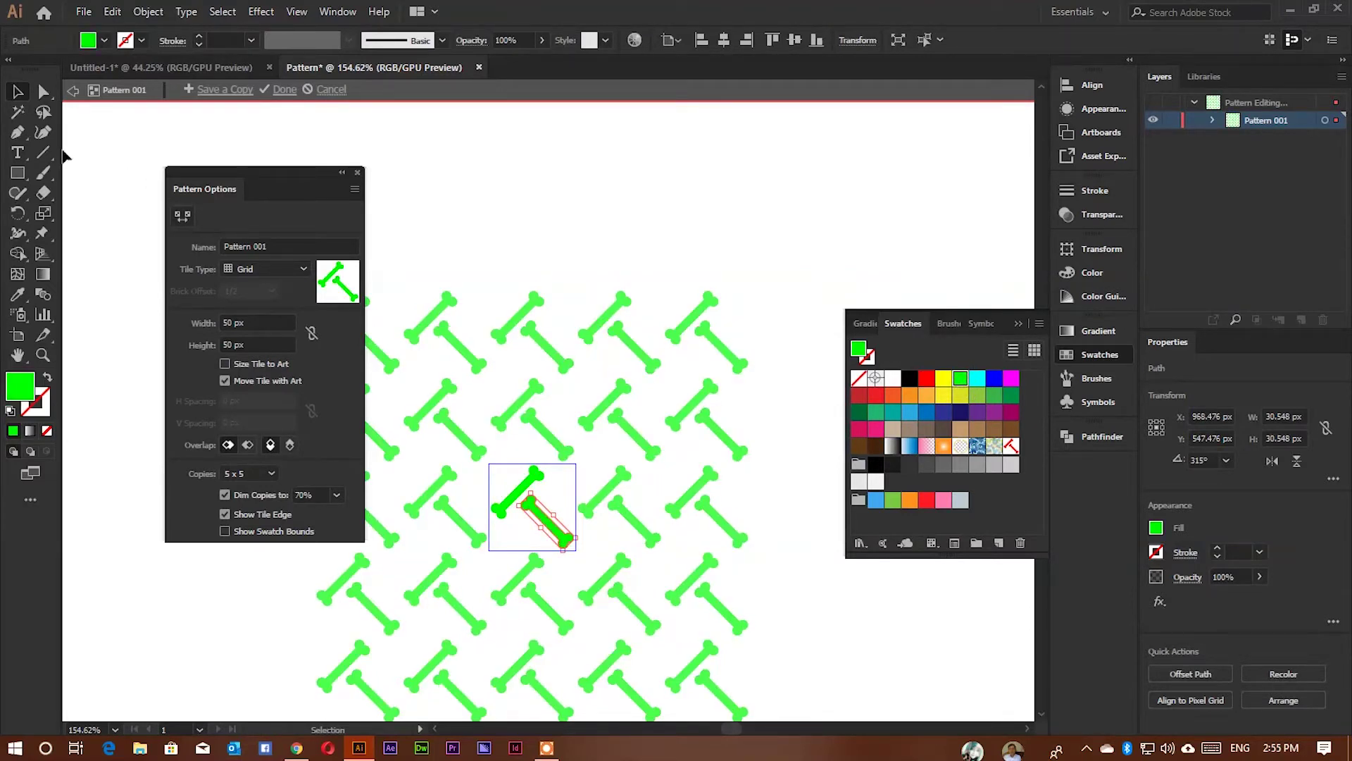
left_click(285, 91)
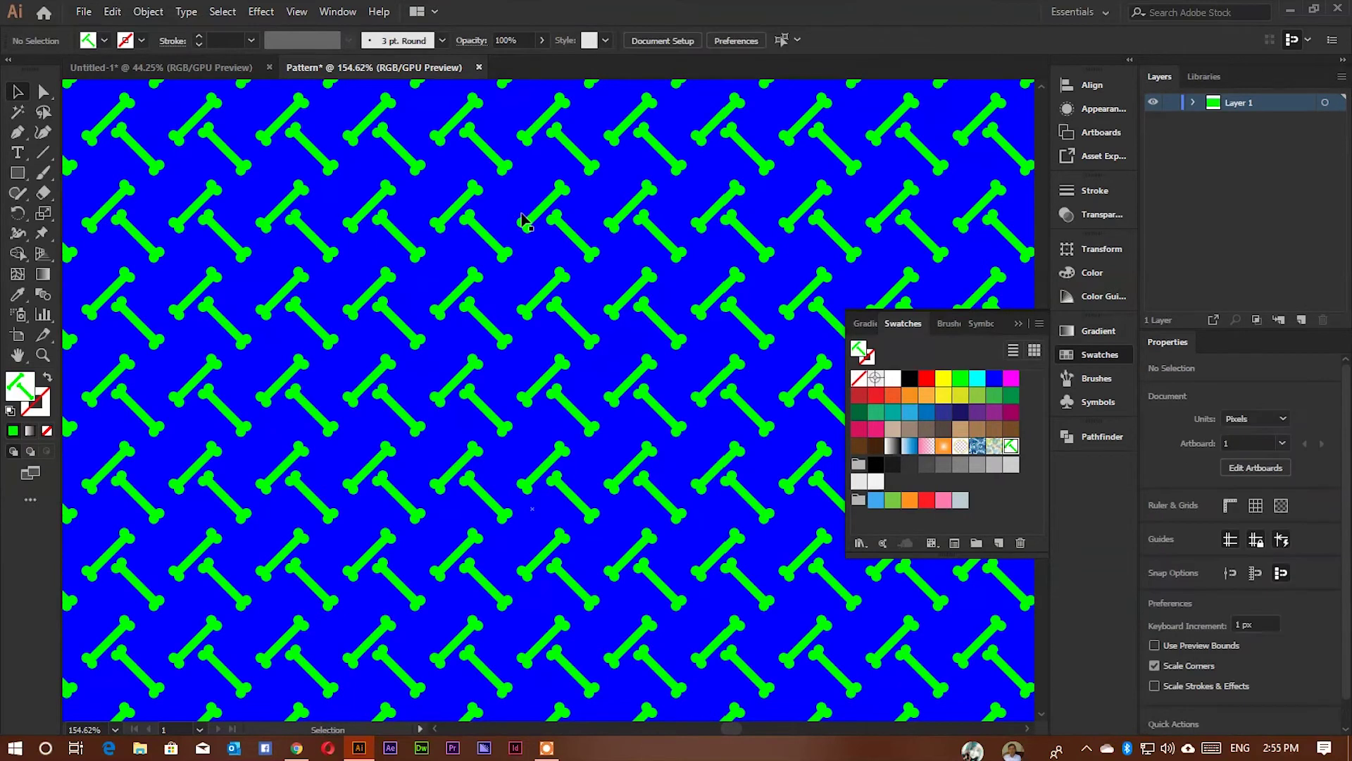
key("ctrl+0")
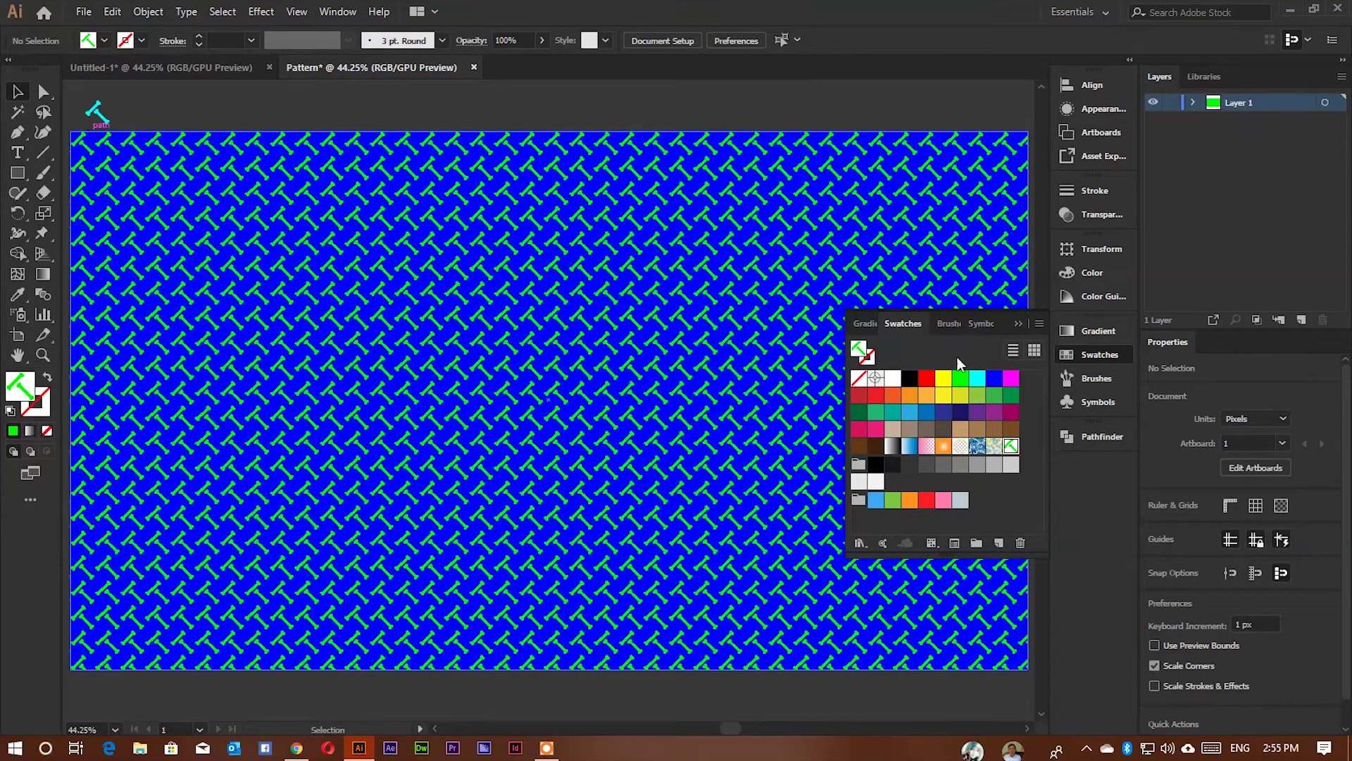
Undo the background pattern fill and draw a 556 px circle moved to the left.
key("ctrl+z")
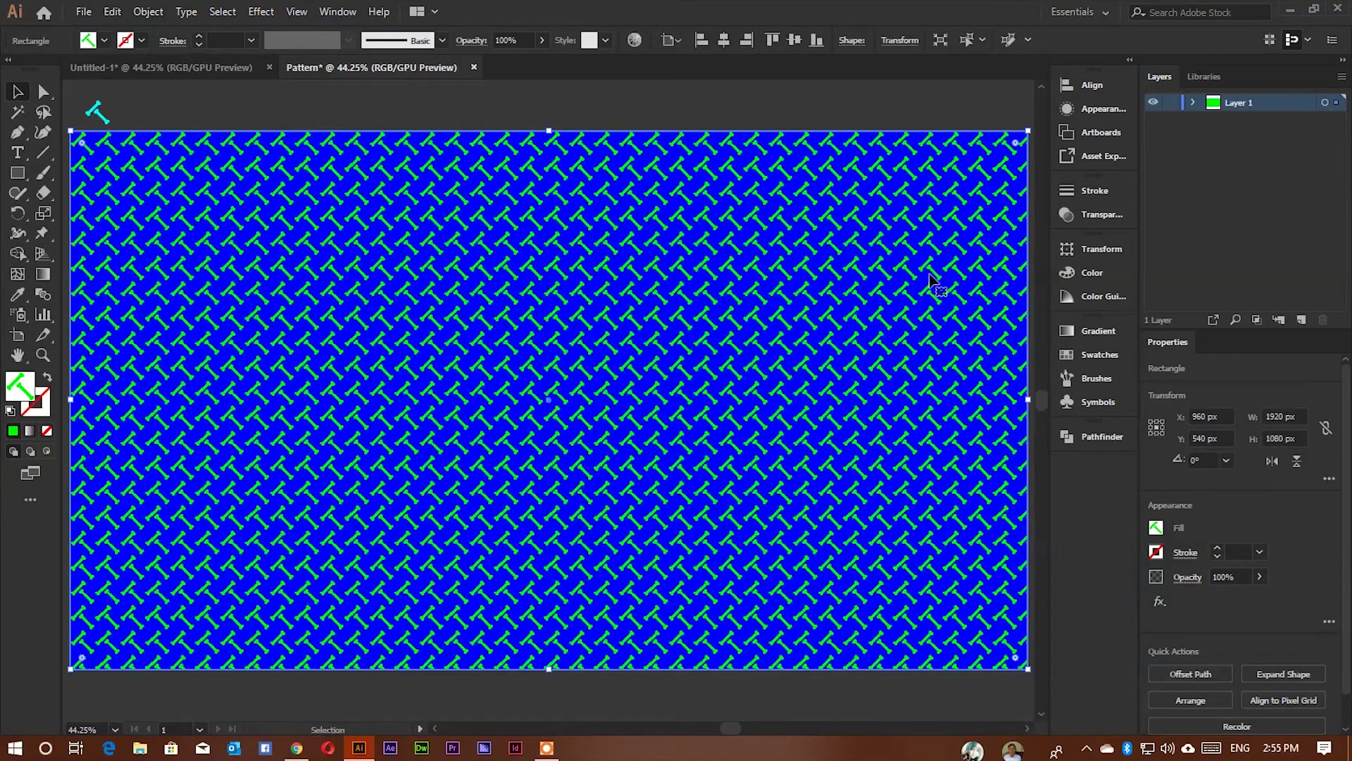
key("ctrl+z")
left_click_drag(18, 173, 73, 218)
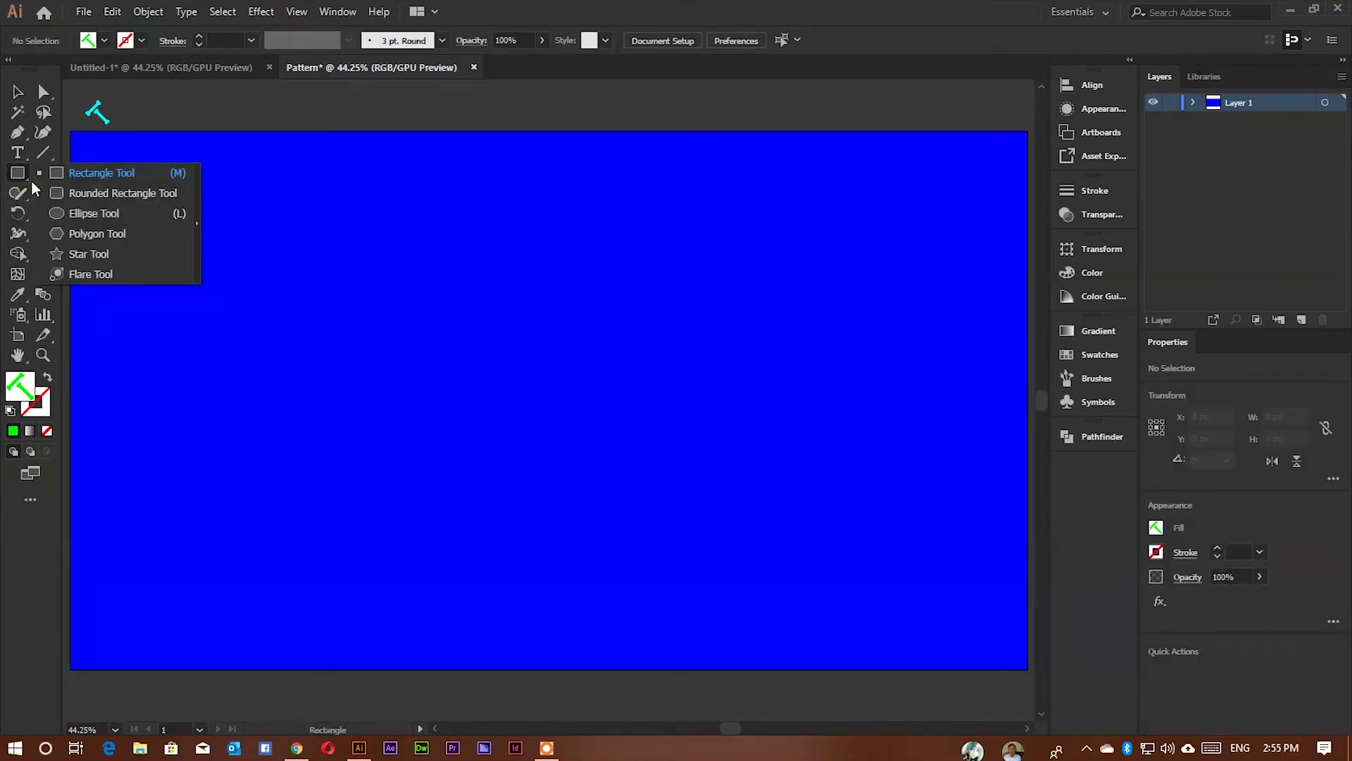
left_click_drag(342, 255, 578, 534)
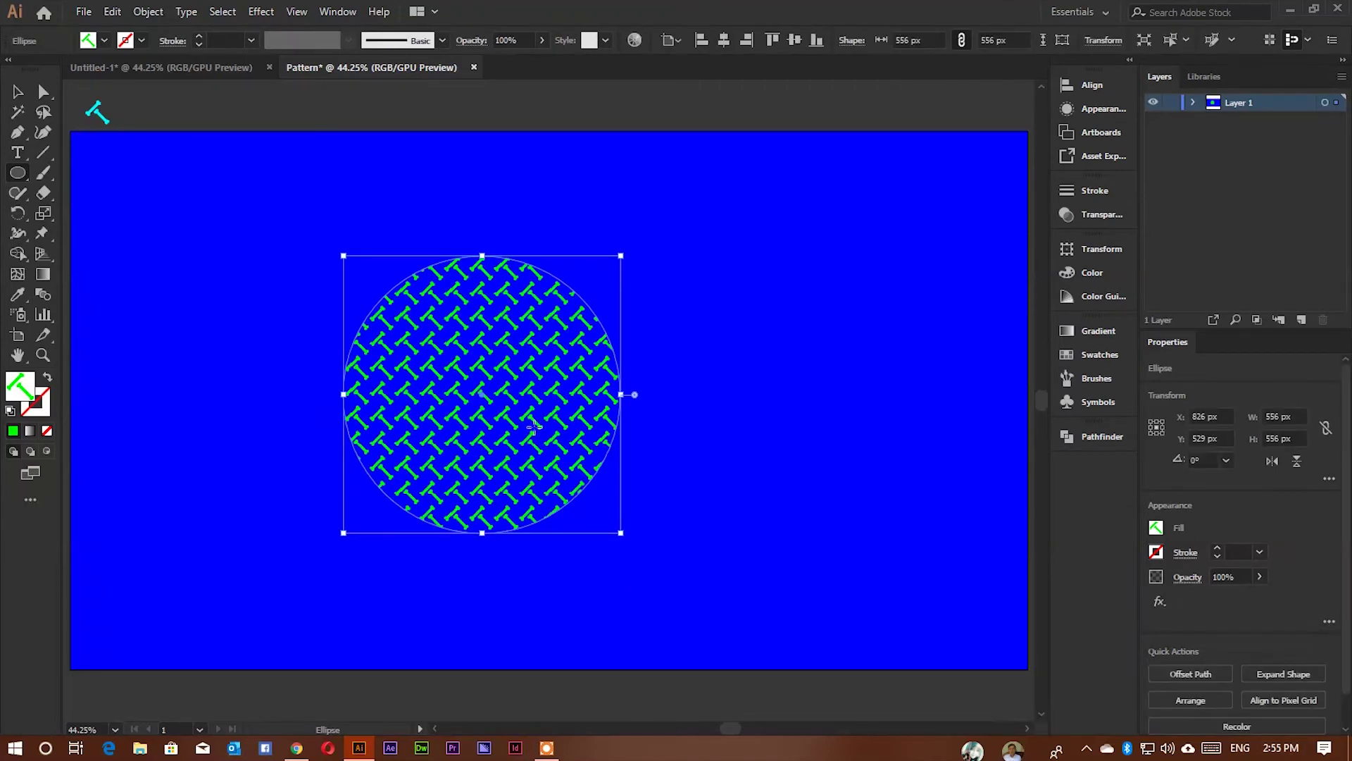
key("v")
left_click_drag(487, 375, 338, 348)
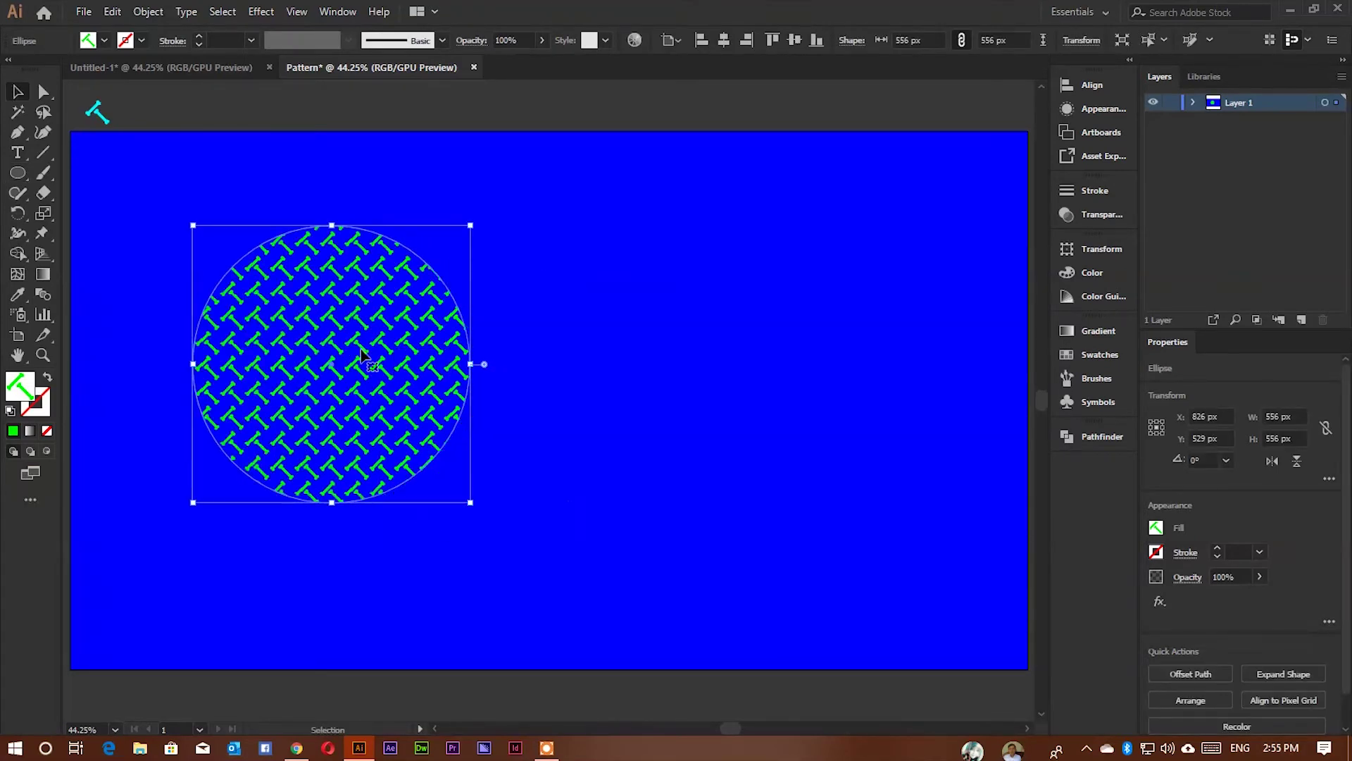
Draw a new polygon on the right side of the artboard.
left_click(627, 342)
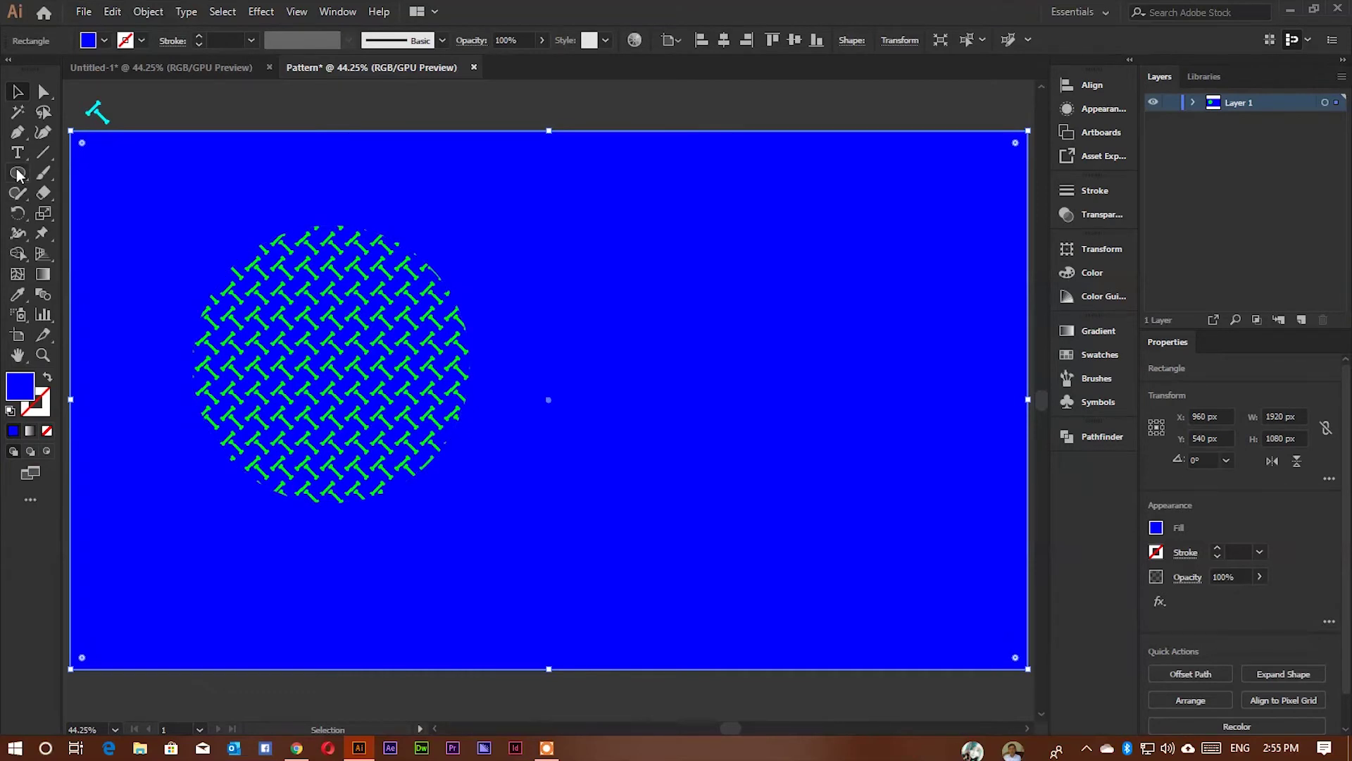
left_click_drag(17, 174, 127, 232)
mouse_move(598, 270)
left_mouse_down()
mouse_move(758, 469)
mouse_move(771, 513)
left_mouse_up()
Make the polygon a four-sided tilted square filled with the green bone pattern.
key("Up")
key("Down")
key("Down")
key("Down")
key("Down")
key("Up")
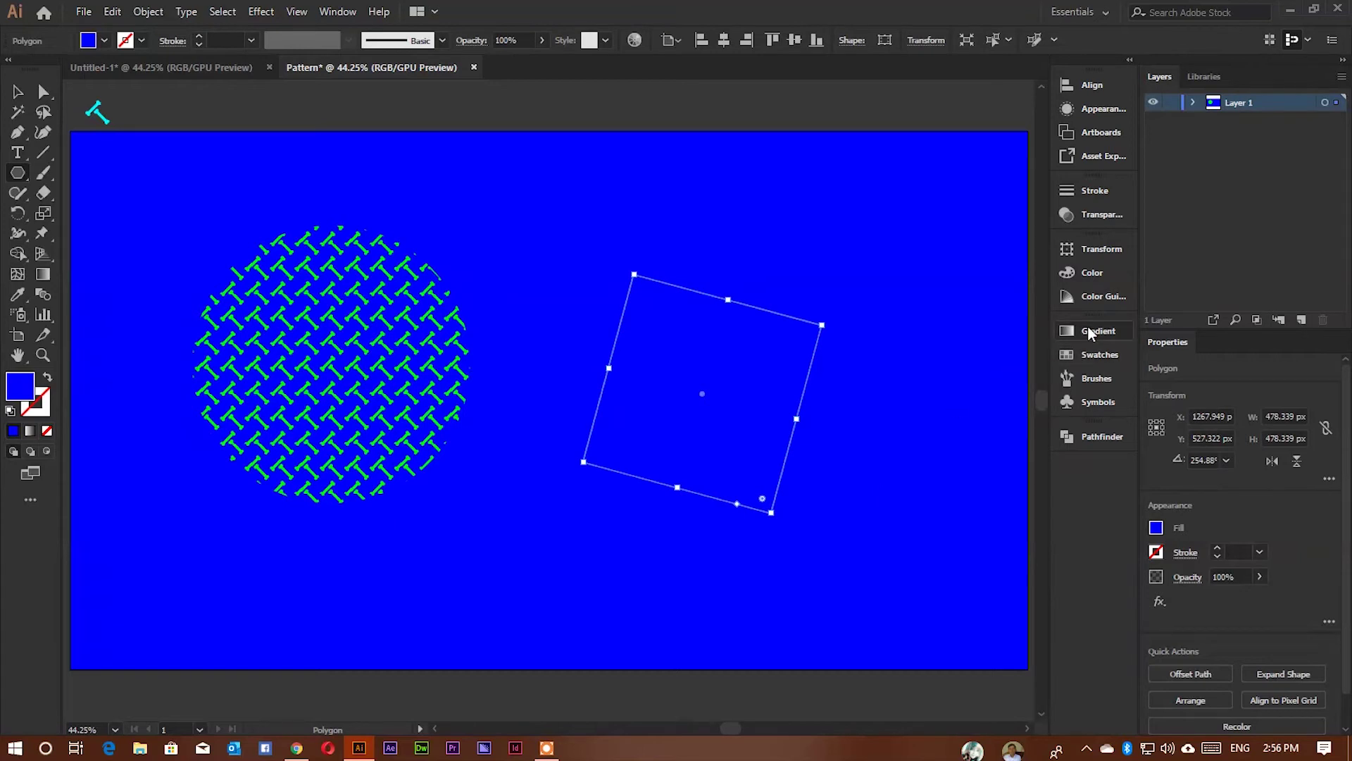
left_click(1095, 361)
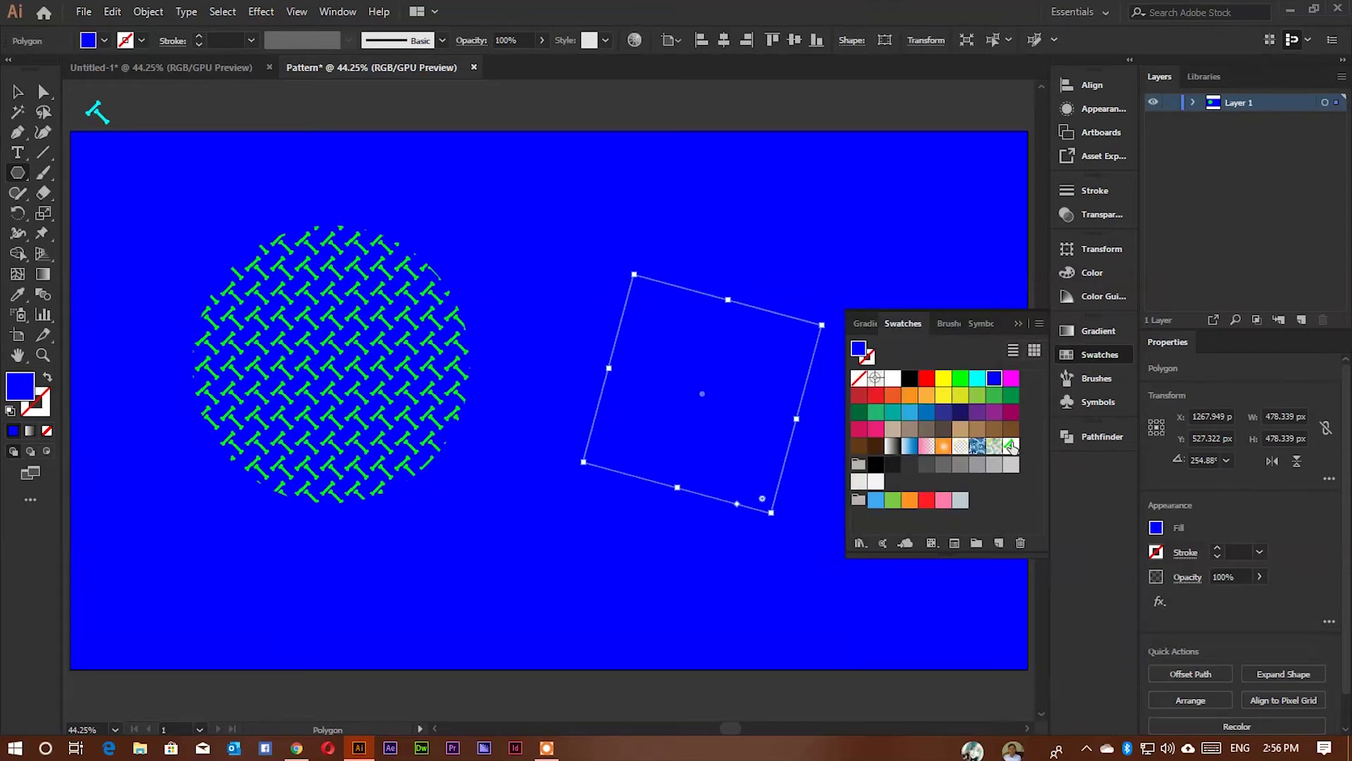
left_click(1011, 445)
Draw a patterned triangle beside the circle.
mouse_move(522, 207)
left_mouse_down()
mouse_move(543, 265)
mouse_move(517, 384)
left_mouse_up()
key("Down")
left_click(16, 91)
left_click(999, 317)
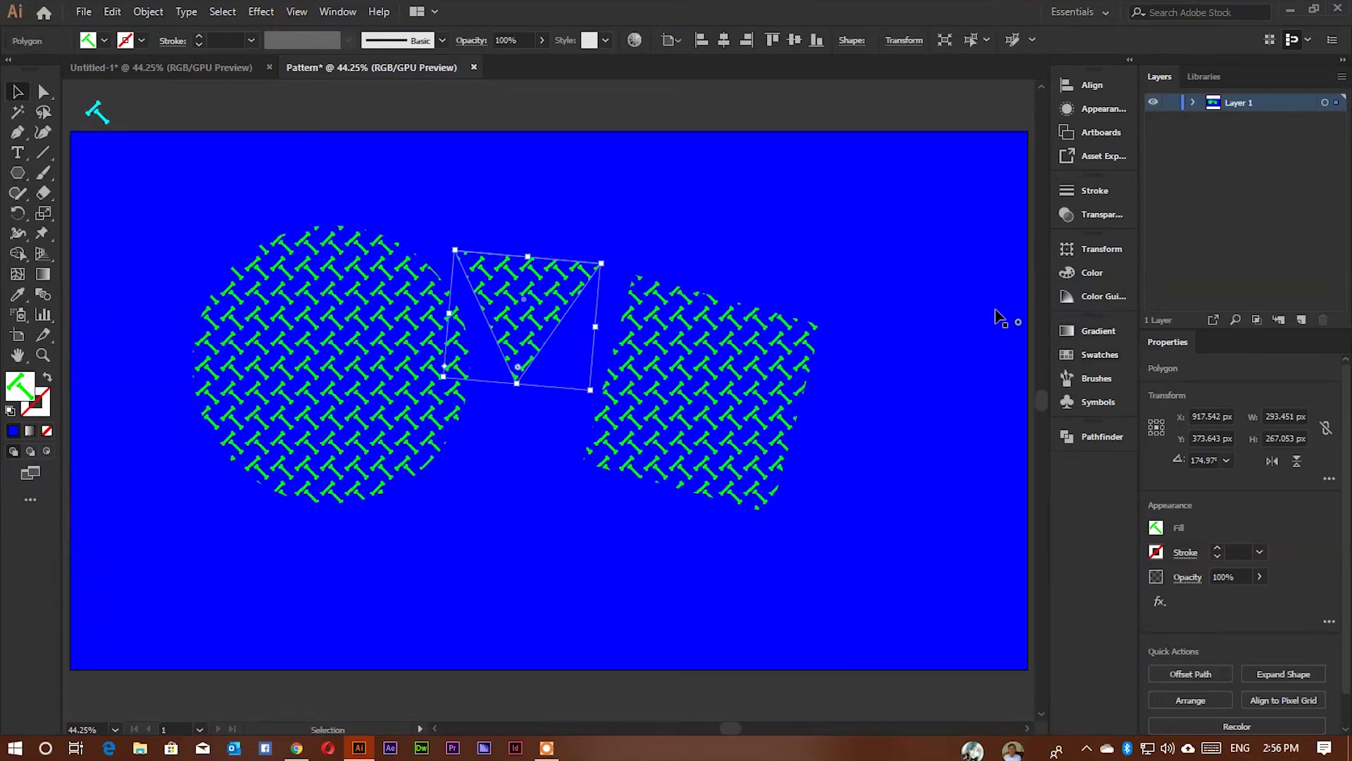